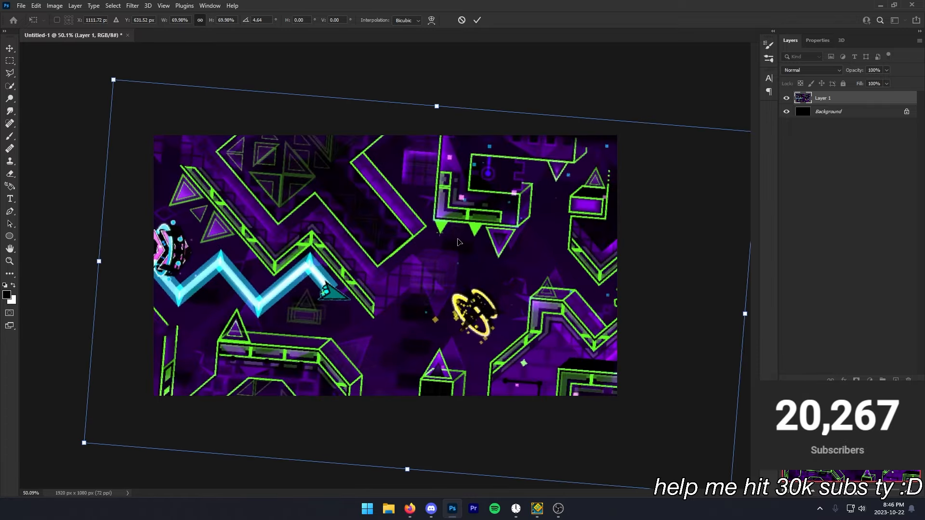
Reposition the tilted game screenshot layer and adjust its scale so it fills the canvas.
drag(487, 38, 500, 33)
click(477, 19)
key(ctrl+t)
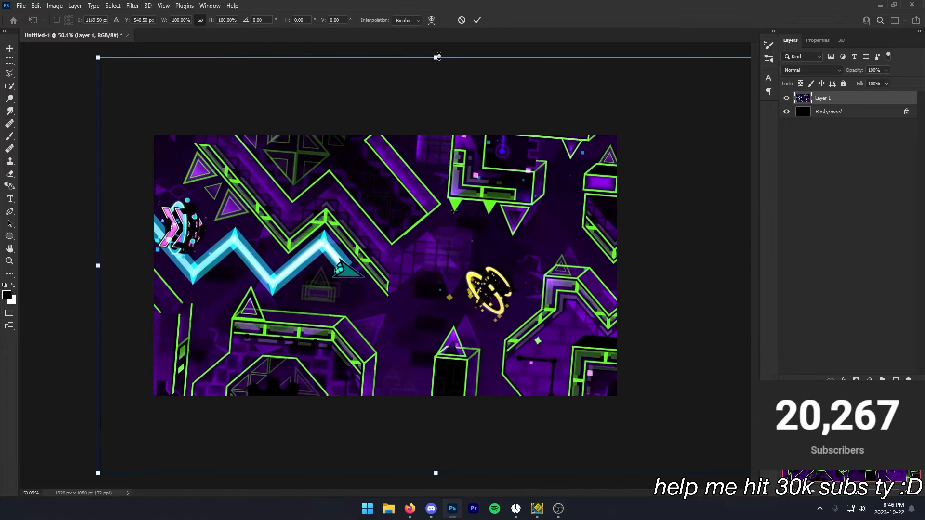
drag(434, 58, 433, 86)
drag(410, 216, 388, 202)
drag(413, 71, 413, 36)
drag(410, 202, 428, 221)
click(476, 19)
Rotate the screenshot layer slightly clockwise and shift it a little to the right on the canvas.
scroll(356, 242, up, 4)
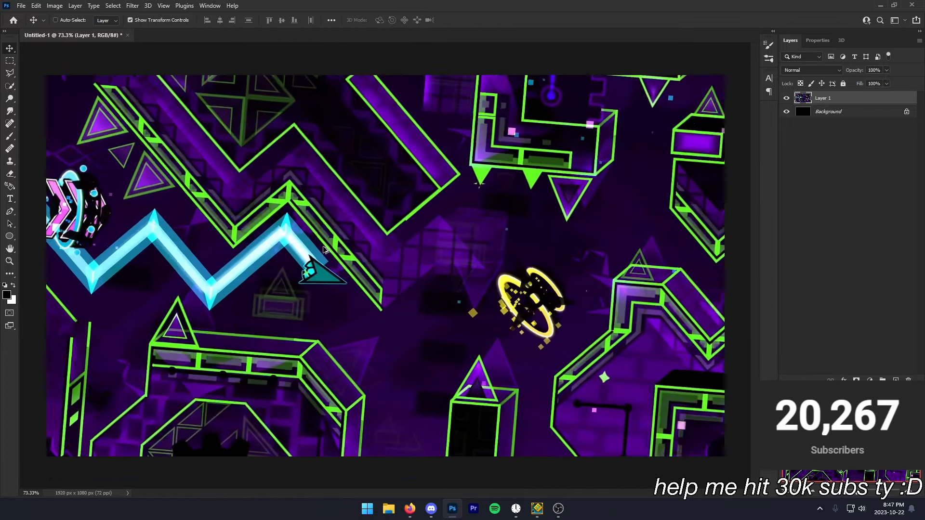
scroll(356, 240, down, 5)
scroll(359, 243, down, 2)
scroll(387, 242, up, 6)
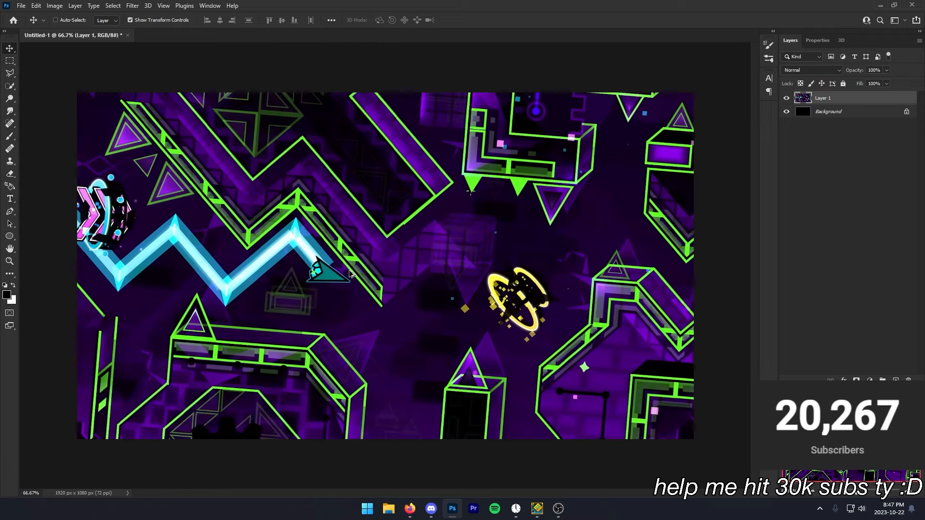
scroll(388, 241, down, 7)
drag(451, 66, 460, 66)
click(477, 20)
drag(440, 283, 452, 284)
scroll(336, 291, up, 8)
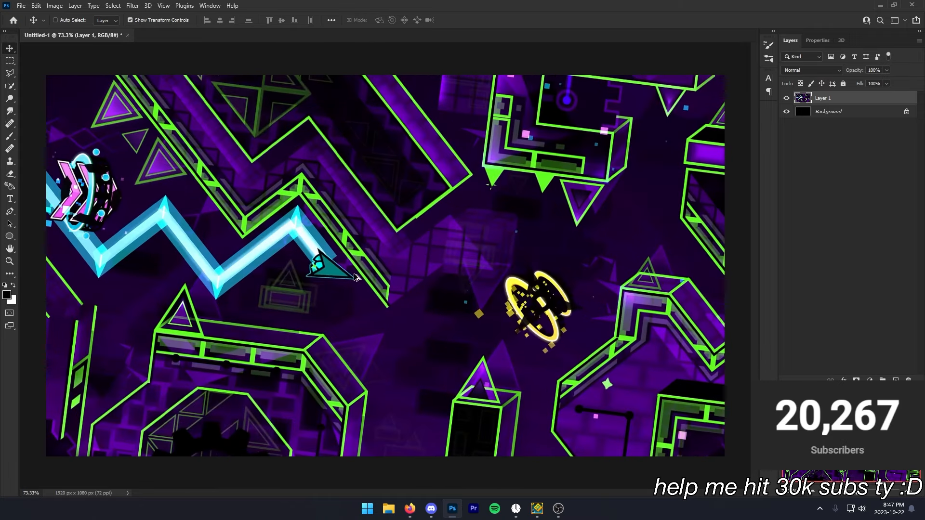
scroll(569, 261, down, 4)
scroll(461, 260, up, 3)
Add the white title text "Deimos" and enlarge it to about 406 pt across the middle of the image.
click(10, 202)
scroll(314, 229, down, 1)
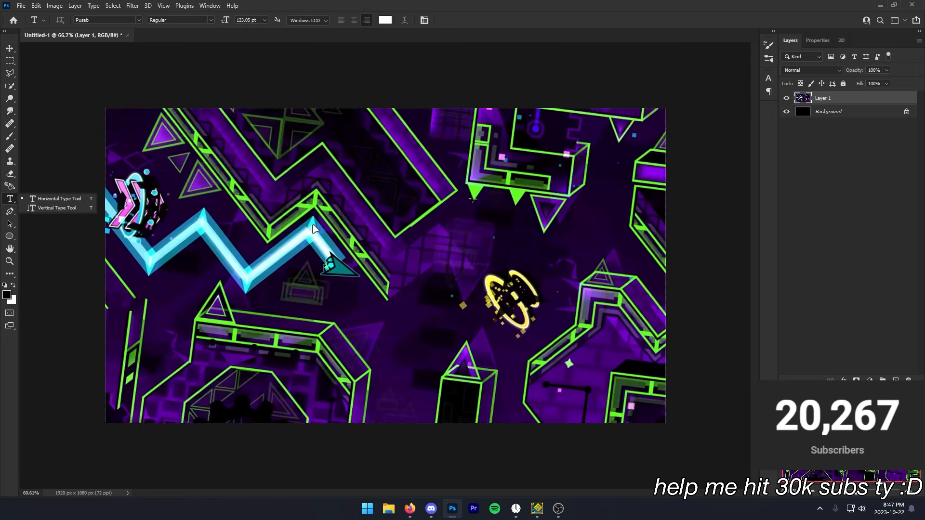
scroll(314, 229, up, 1)
click(263, 304)
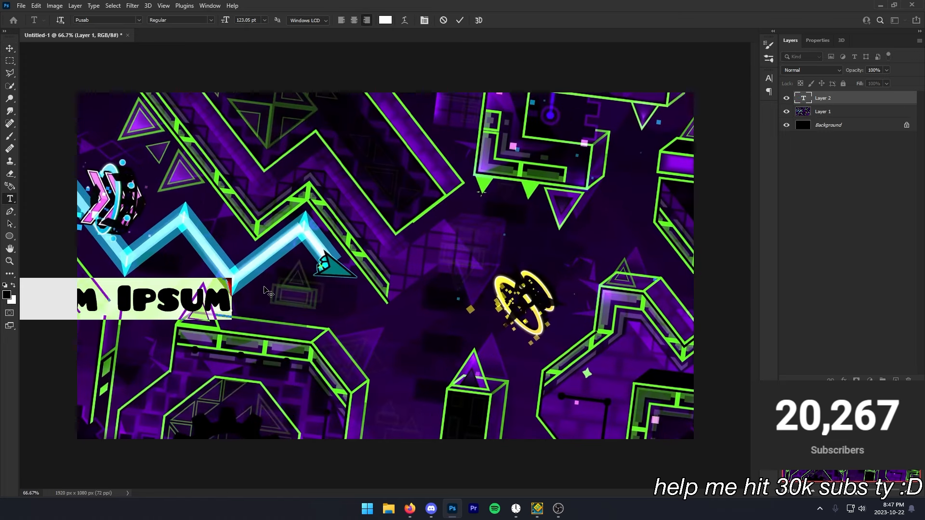
text(Deimos)
click(10, 48)
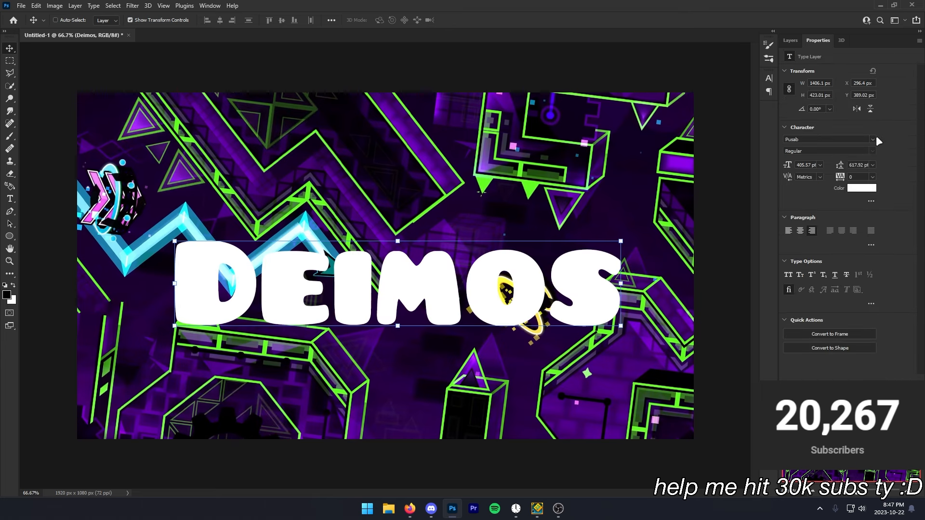
Change the title's font to Cristone and nudge the text towards the upper left.
click(873, 139)
click(872, 140)
click(872, 140)
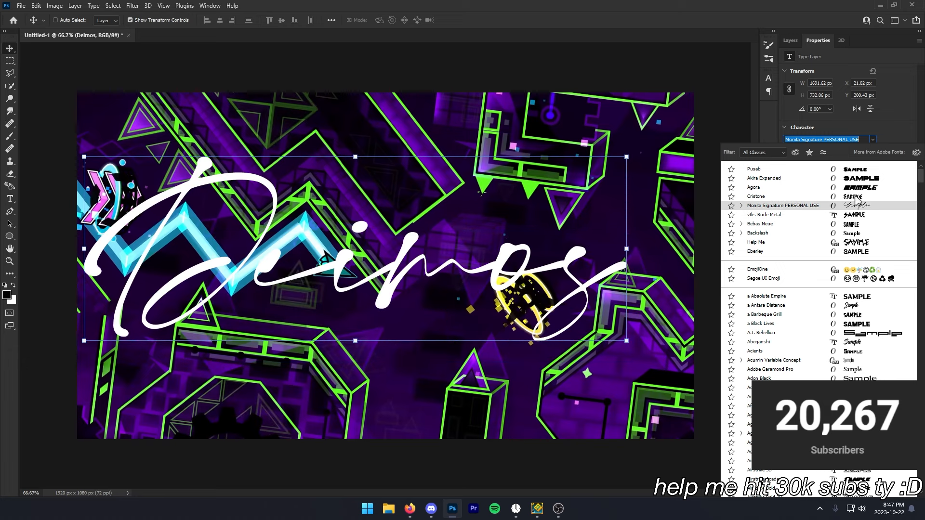
click(857, 197)
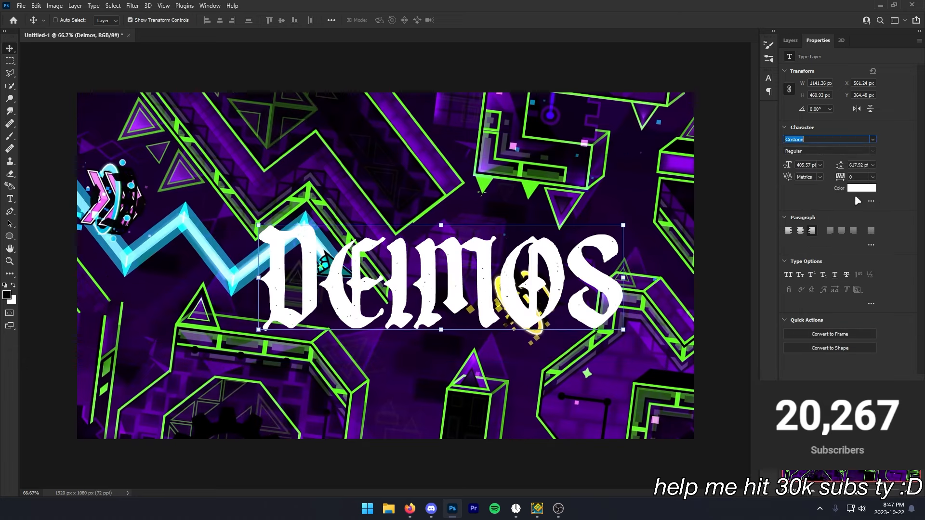
mouse_move(489, 274)
mouse_down()
mouse_move(443, 317)
mouse_move(555, 244)
mouse_move(480, 267)
mouse_up()
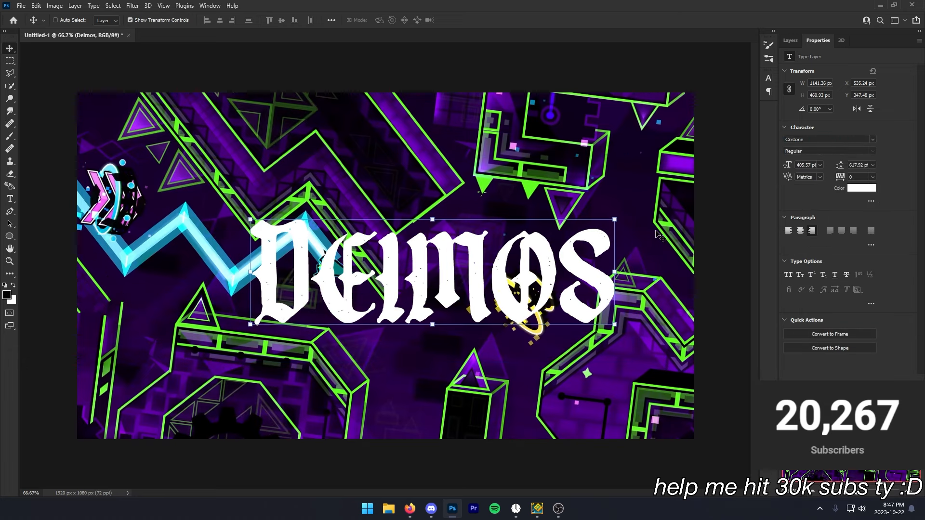
Skew the title about -3.6° vertically and about -14.3° horizontally so it rises and leans to the right.
key(ctrl+t)
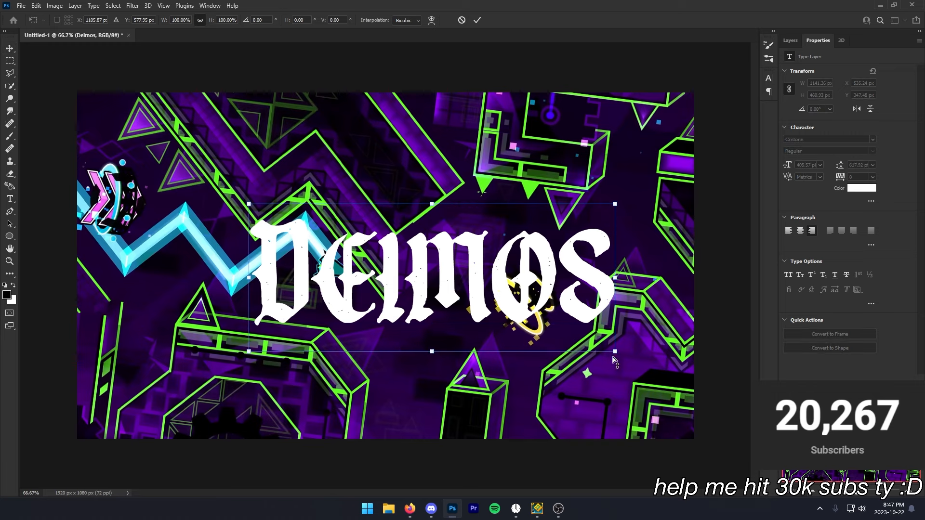
drag(615, 360, 616, 333)
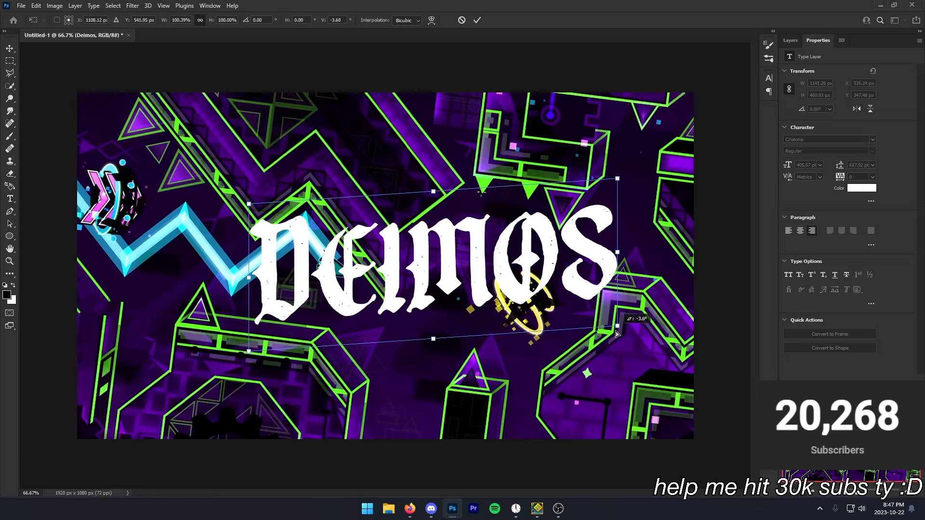
drag(248, 352, 221, 357)
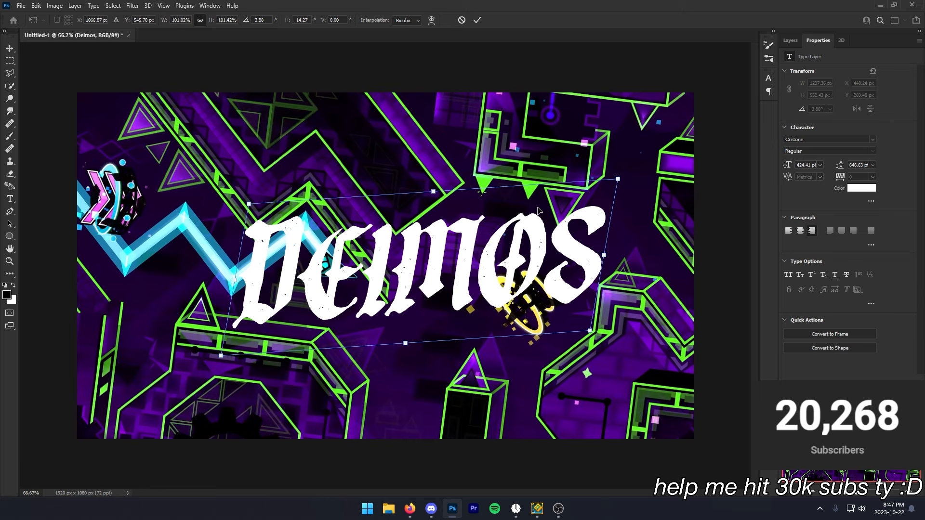
key(Return)
Scale the slanted title up to about 1440 px wide and keep it centred over the image.
scroll(422, 288, down, 3)
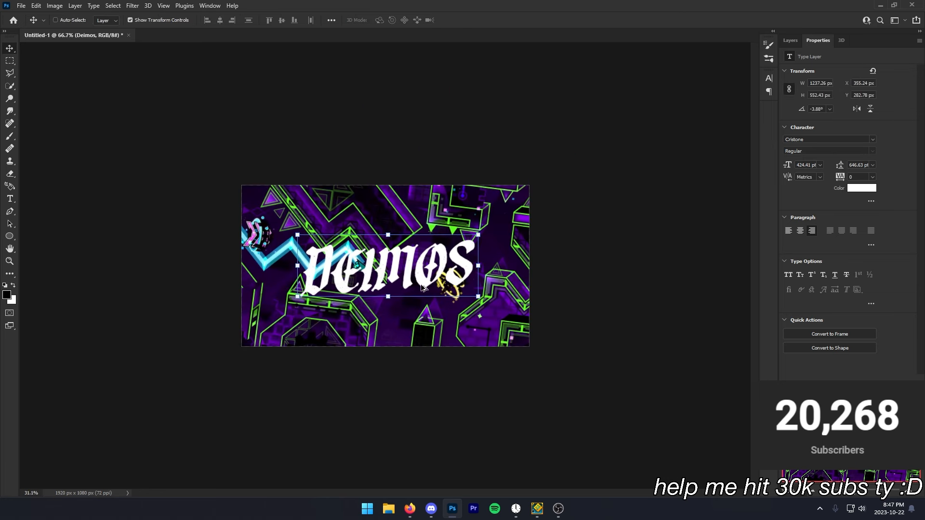
scroll(386, 266, up, 3)
key(ctrl+t)
drag(389, 191, 395, 164)
click(477, 20)
mouse_move(401, 269)
mouse_down()
mouse_move(411, 276)
mouse_move(400, 269)
mouse_up()
scroll(404, 274, down, 2)
scroll(397, 274, up, 3)
scroll(400, 269, down, 2)
scroll(400, 269, up, 2)
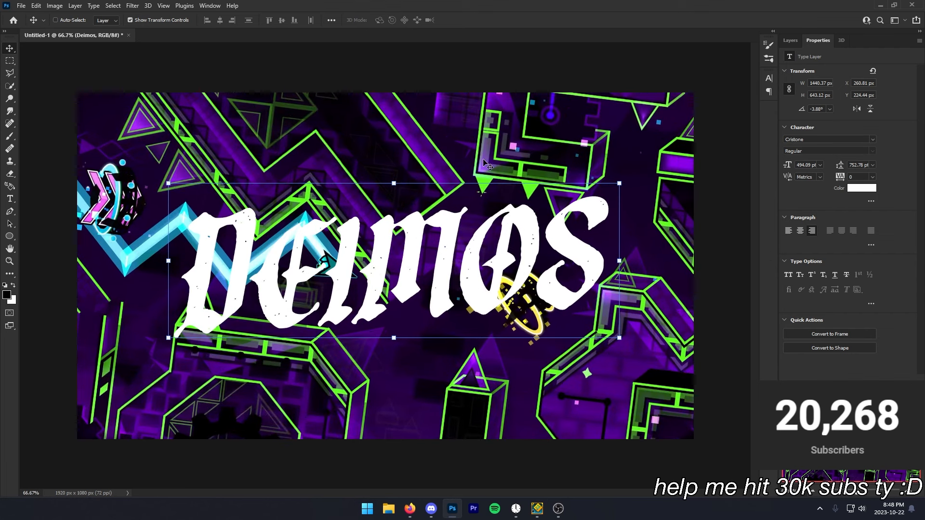
Recolour all of the Deimos text to the bright green of the artwork's outlines.
click(790, 40)
click(828, 221)
scroll(483, 249, down, 4)
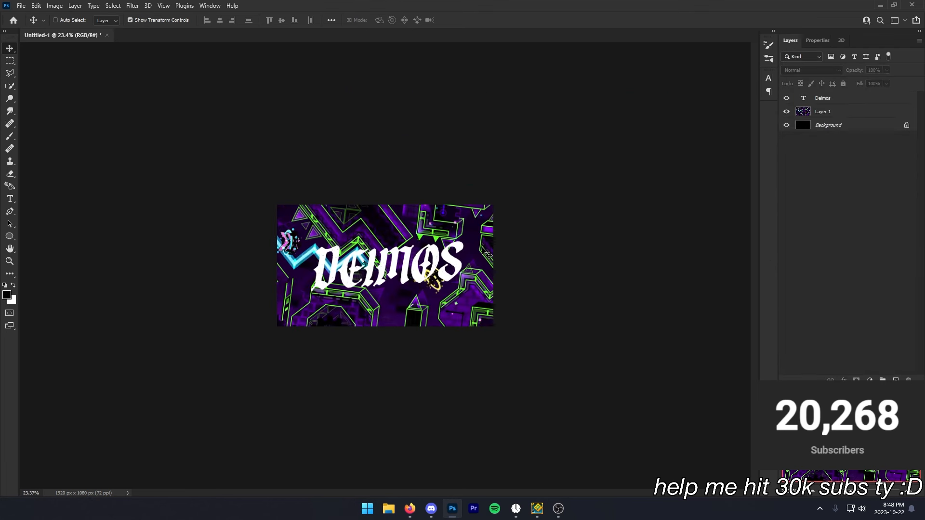
scroll(482, 248, up, 4)
click(833, 99)
scroll(525, 223, down, 3)
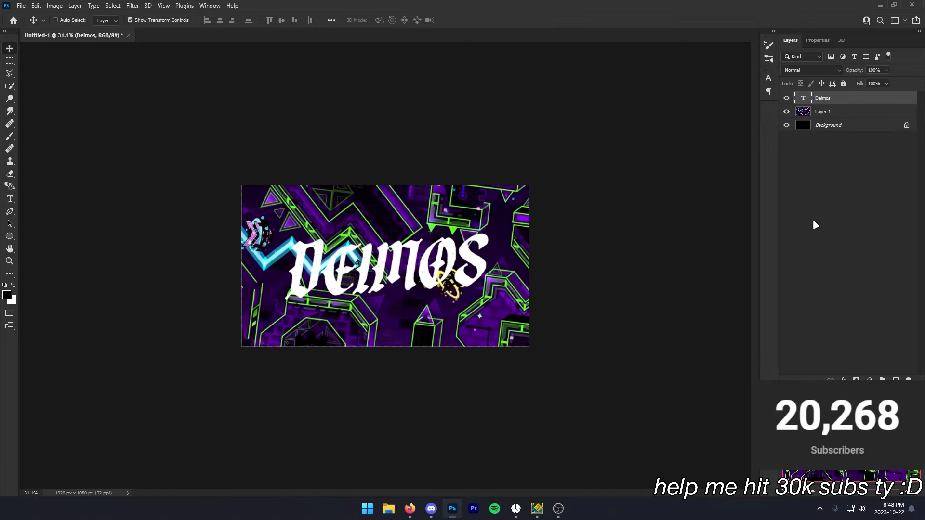
click(815, 225)
scroll(462, 251, up, 9)
key(t)
click(405, 261)
key(ctrl+a)
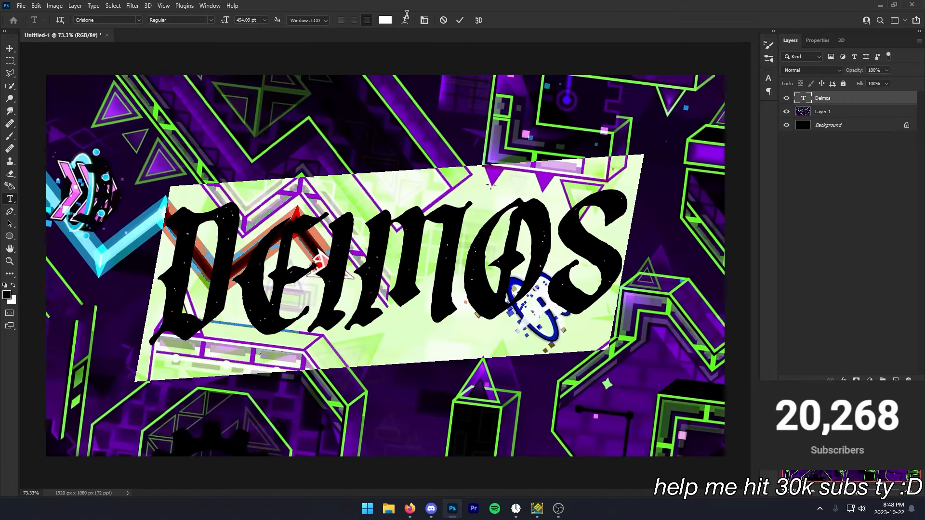
click(387, 20)
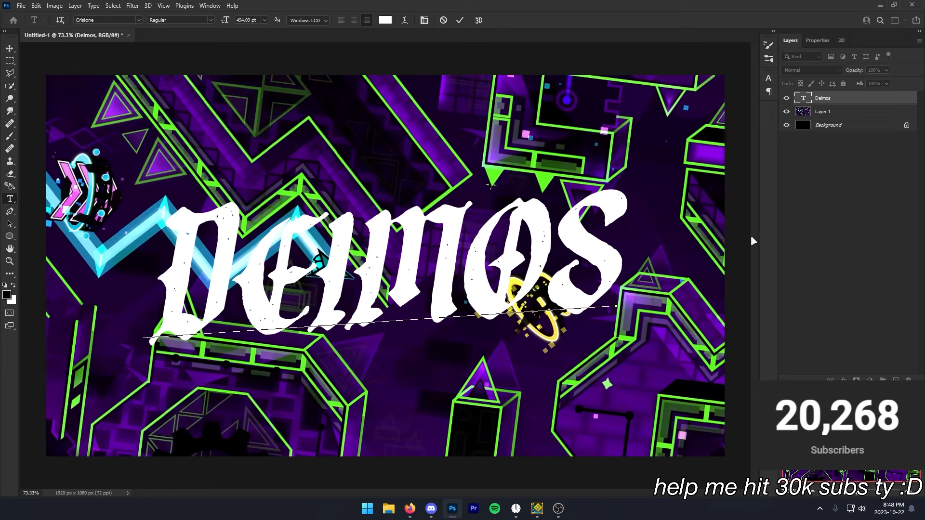
click(698, 238)
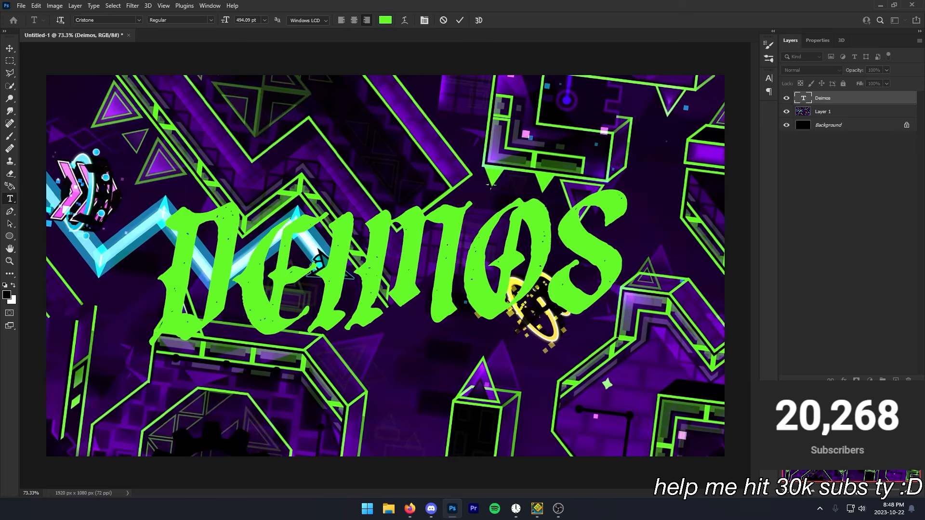
key(Return)
Duplicate Layer 1 above the Deimos text layer and invert the copy's colours.
click(824, 111)
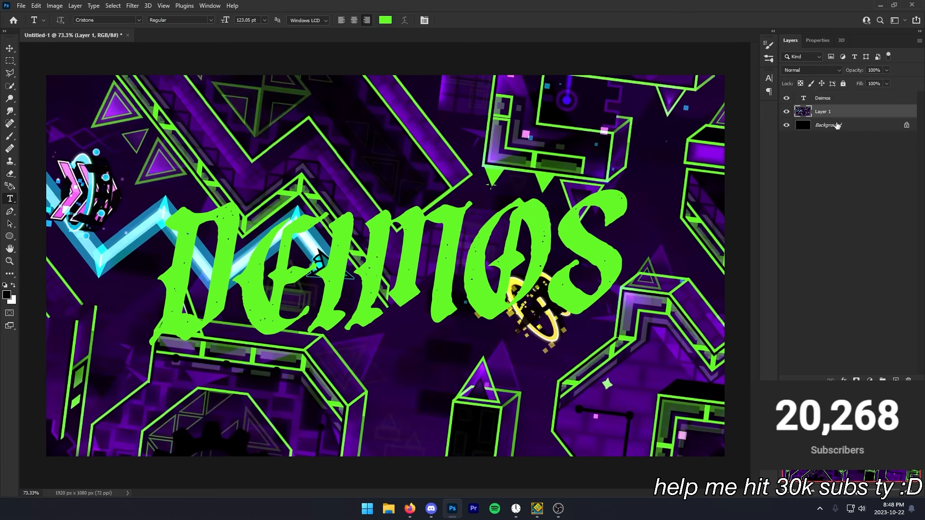
click(10, 48)
drag(832, 110, 837, 98)
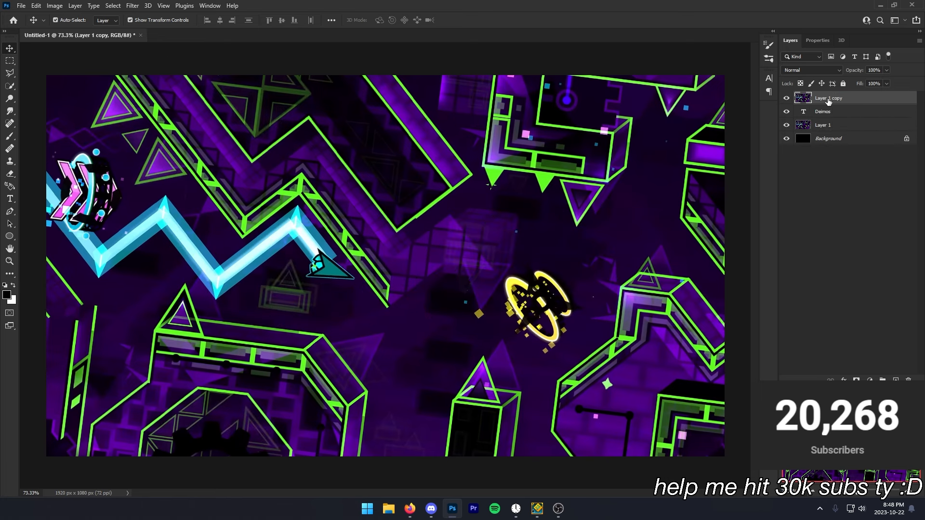
key(ctrl+i)
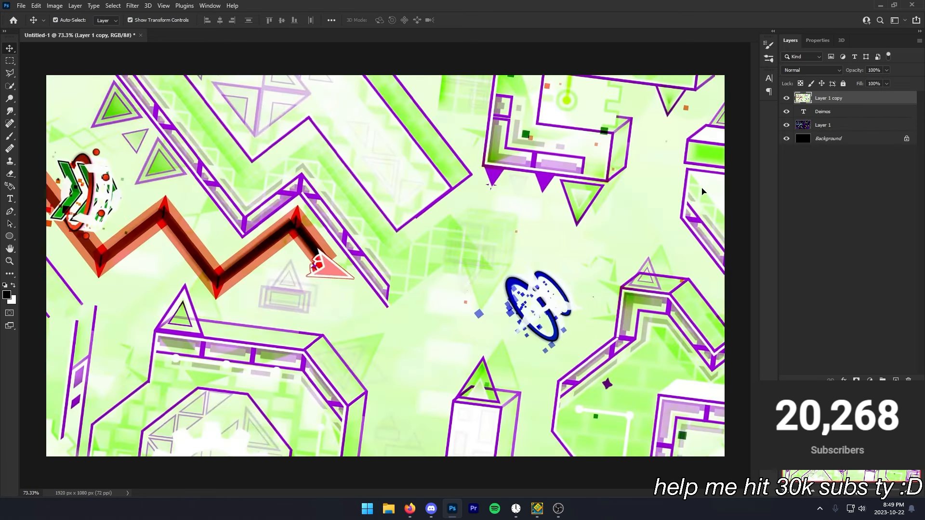
Fully desaturate the inverted layer copy with Hue/Saturation.
key(i)
key(ctrl+u)
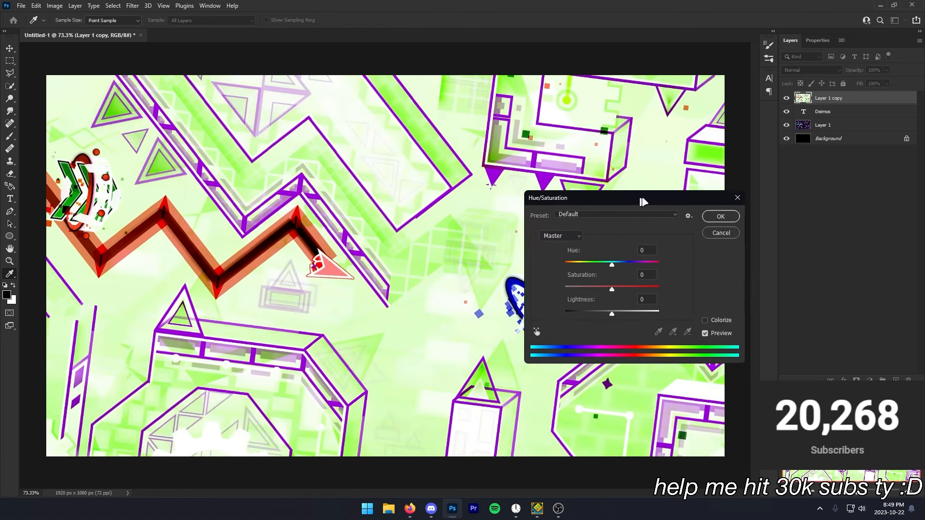
drag(641, 198, 662, 193)
drag(632, 284, 377, 285)
click(729, 213)
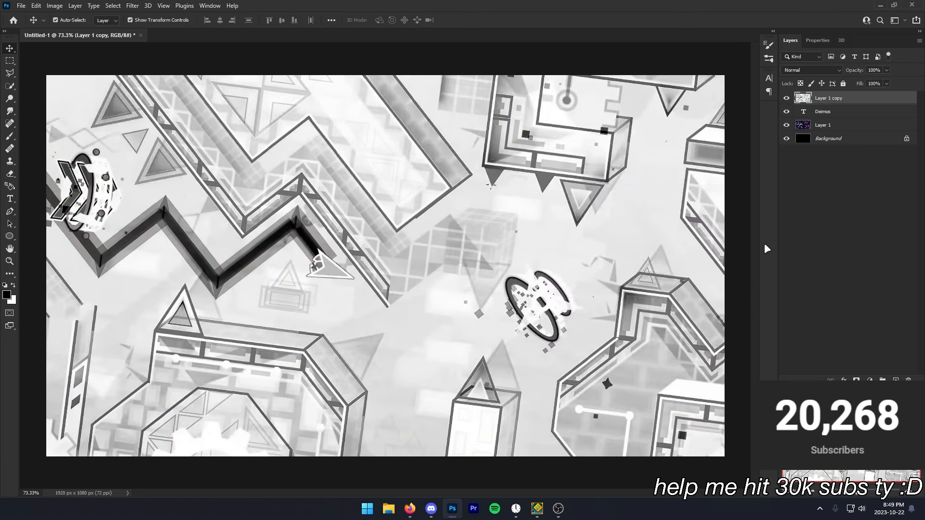
Strengthen the grey layer copy's contrast and darken its midtones with Levels, and clip the copy to the Deimos text.
key(ctrl+l)
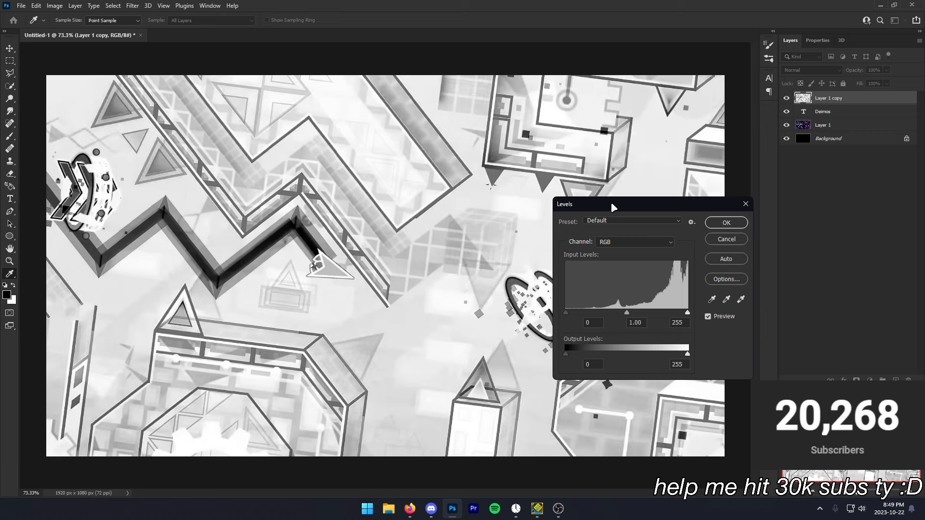
drag(687, 313, 671, 313)
drag(620, 313, 671, 315)
drag(688, 315, 687, 315)
click(729, 223)
key(v)
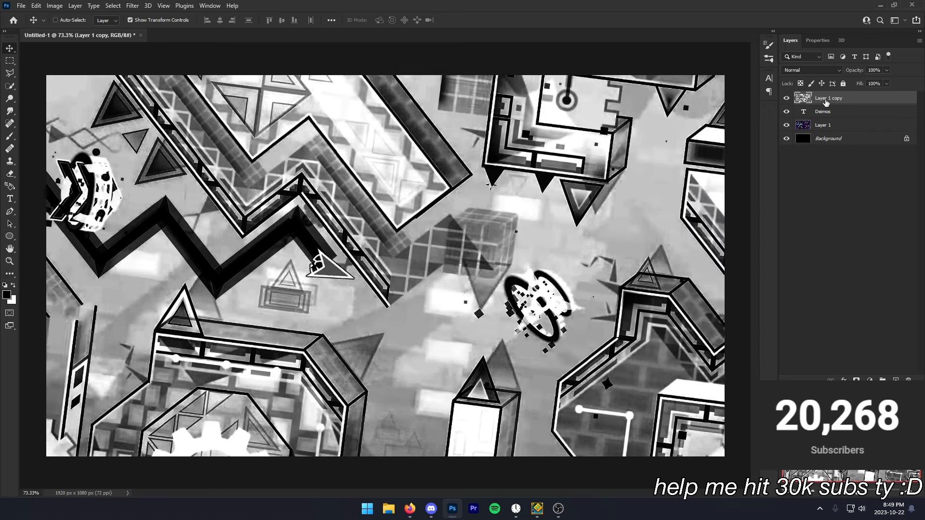
right_click(826, 102)
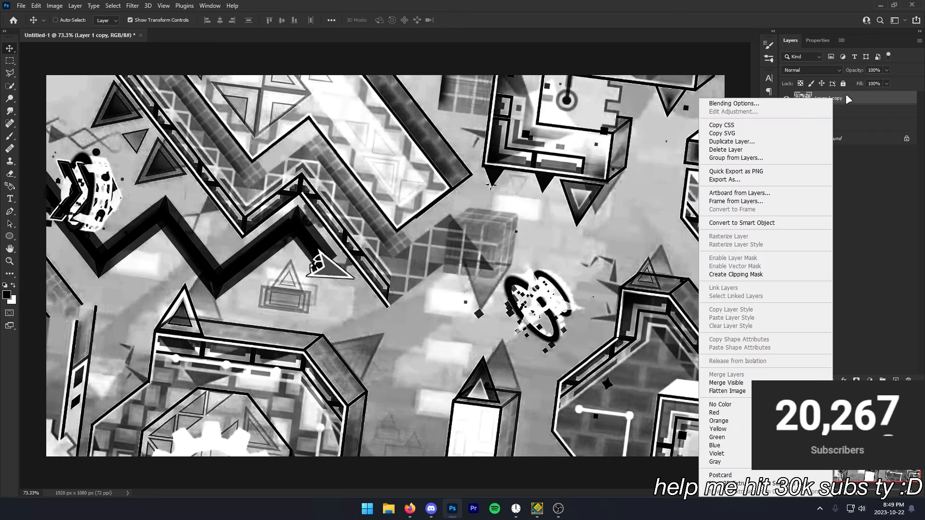
click(743, 275)
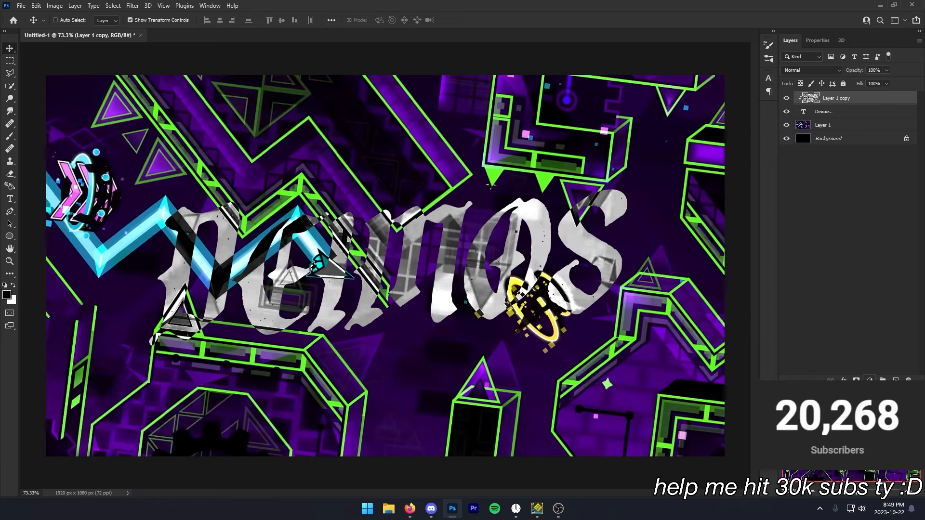
Add a Gradient Map adjustment above the clipped copy and set its dark stop to vivid purple.
click(869, 380)
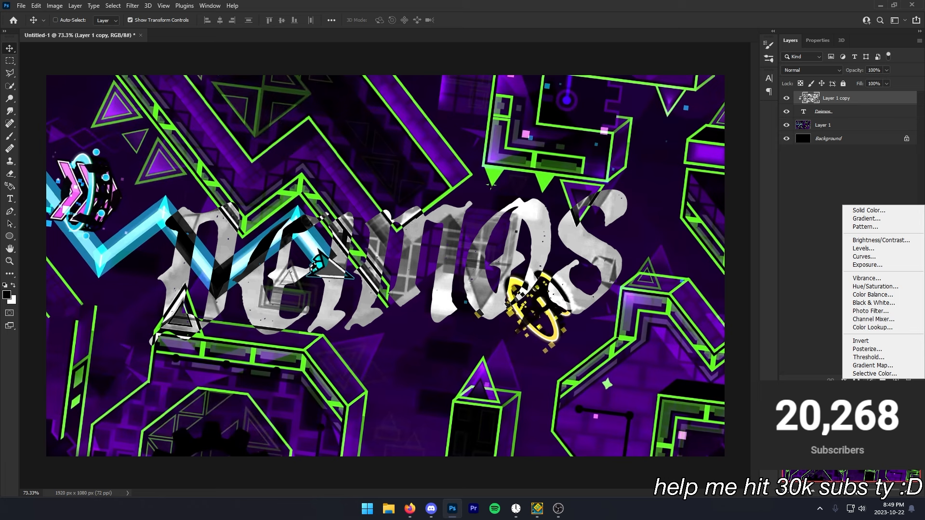
click(872, 365)
click(795, 79)
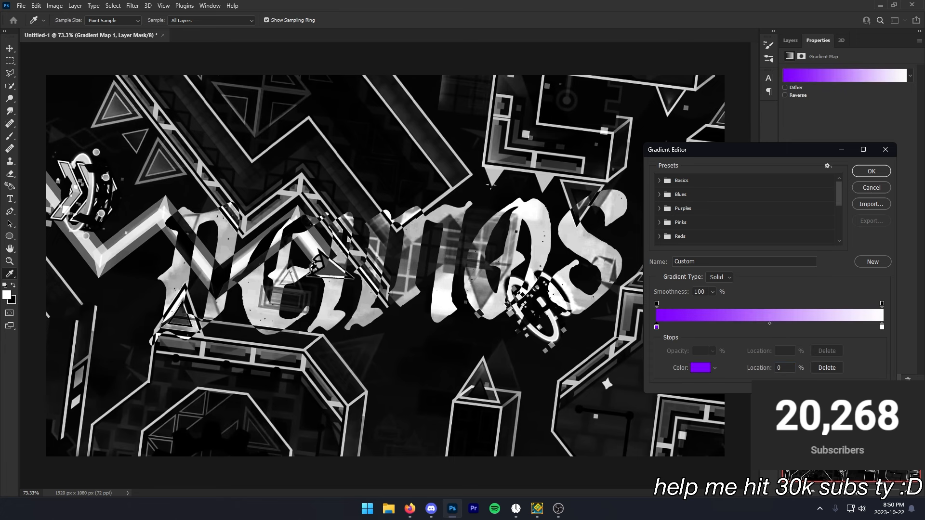
drag(924, 233, 715, 228)
click(815, 247)
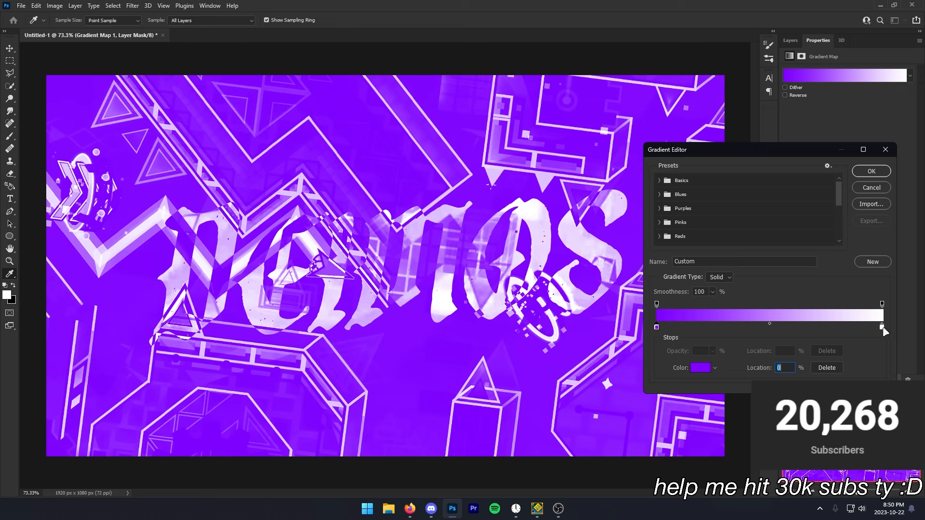
Set the gradient map's light stop to a fully saturated bright green with hue 92°, apply the gradient, and return to the layer list.
click(882, 328)
click(700, 368)
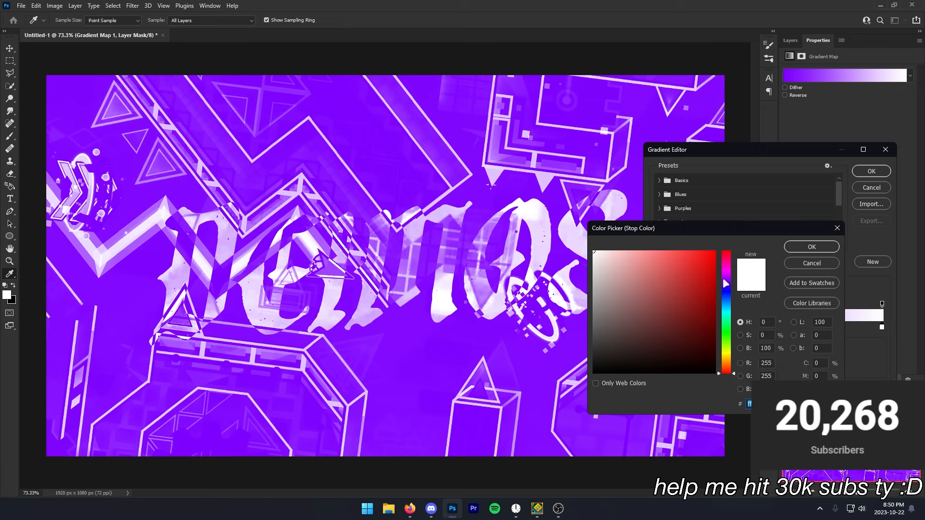
click(729, 332)
drag(733, 332, 733, 342)
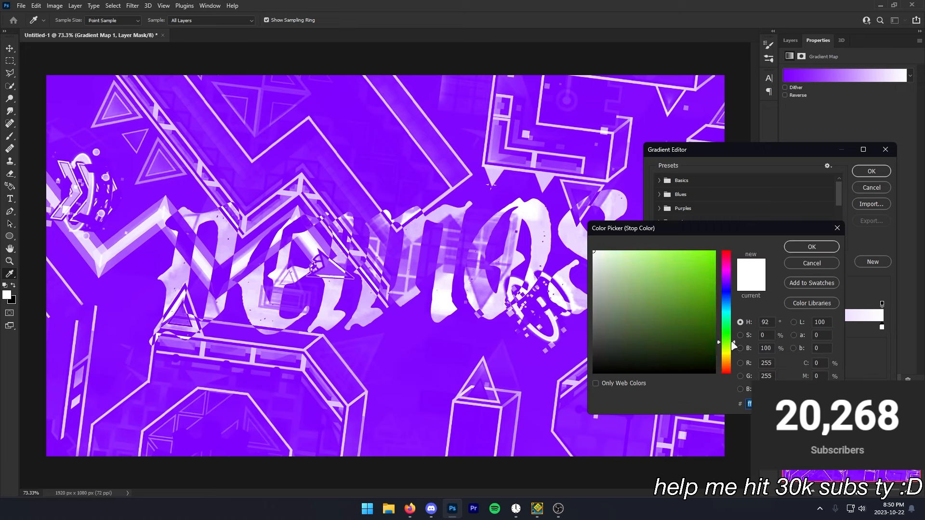
click(715, 251)
click(817, 245)
click(866, 172)
click(791, 41)
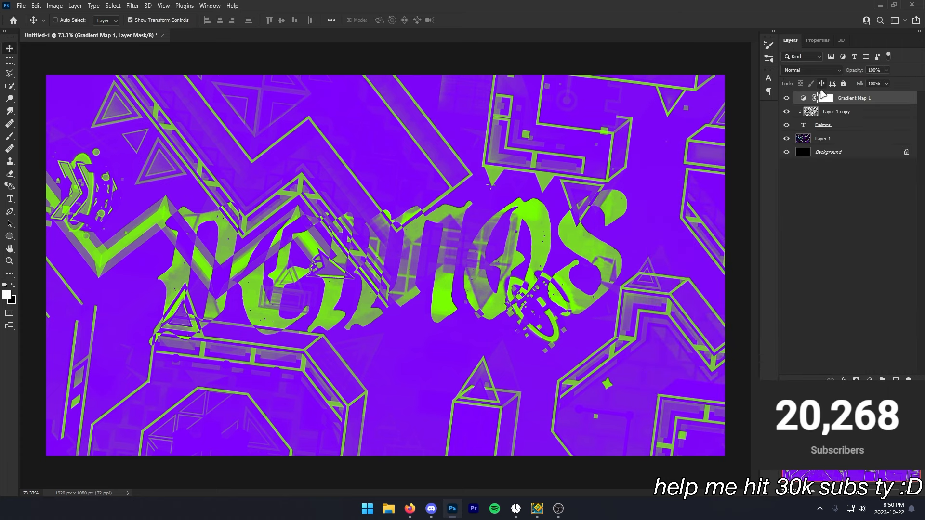
Clip the Gradient Map adjustment to the layers below so it recolours only the Deimos lettering.
alt+click(823, 104)
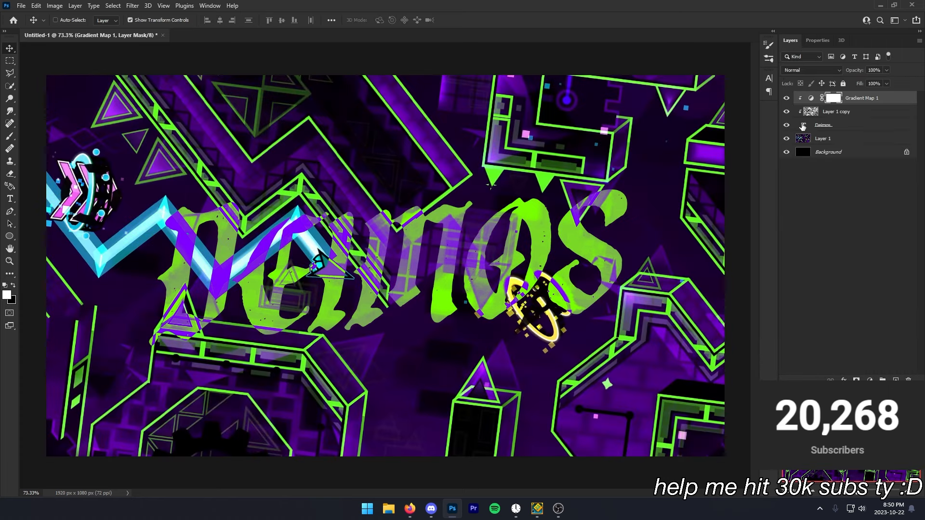
scroll(521, 201, down, 7)
scroll(535, 202, up, 8)
scroll(540, 224, down, 3)
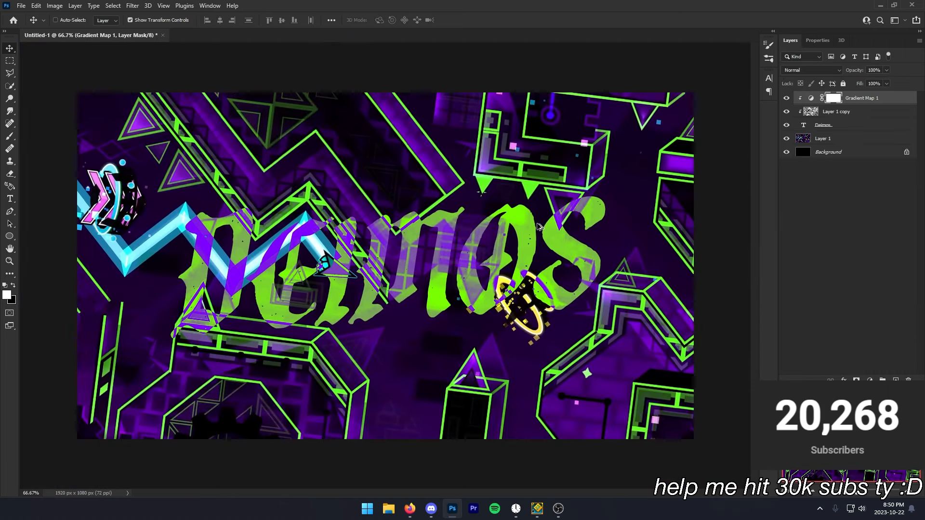
scroll(540, 227, up, 2)
click(809, 71)
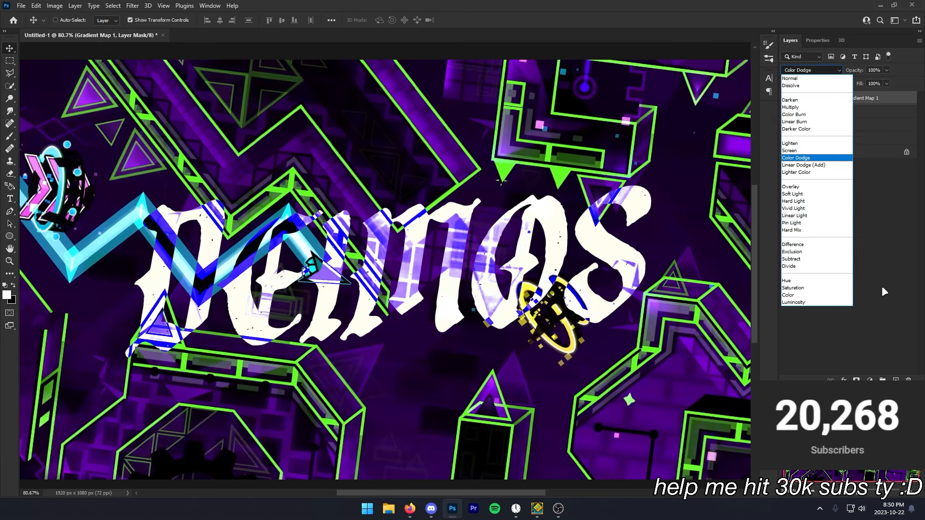
click(909, 296)
click(812, 247)
Shift the clipped Layer 1 copy down and to the left so a more detailed part of the texture fills the Deimos letters.
scroll(377, 243, left, 1)
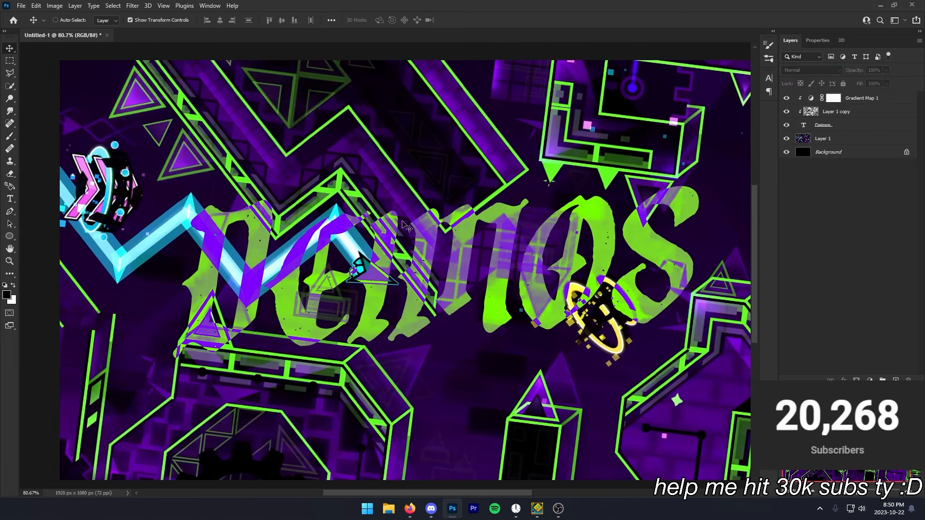
scroll(477, 253, down, 1)
scroll(477, 253, down, 1)
scroll(432, 237, up, 2)
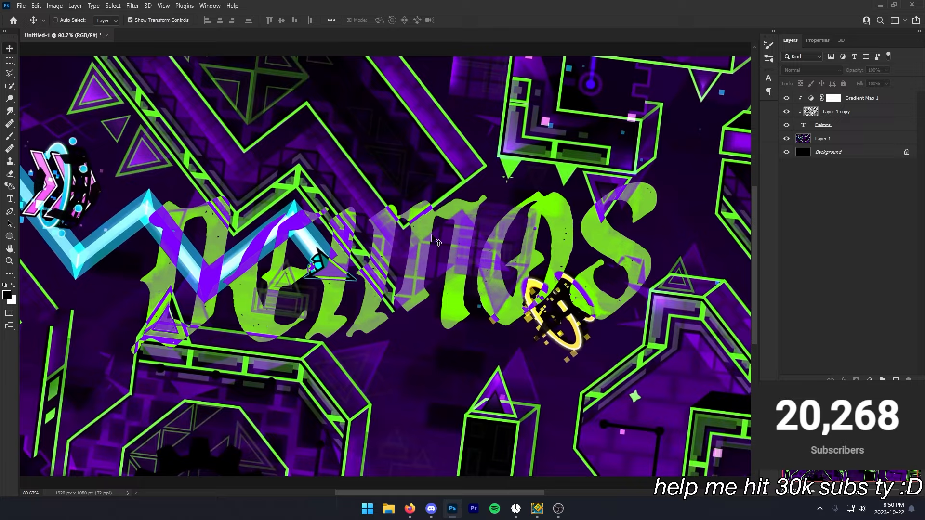
scroll(334, 260, down, 1)
scroll(310, 251, up, 1)
click(841, 126)
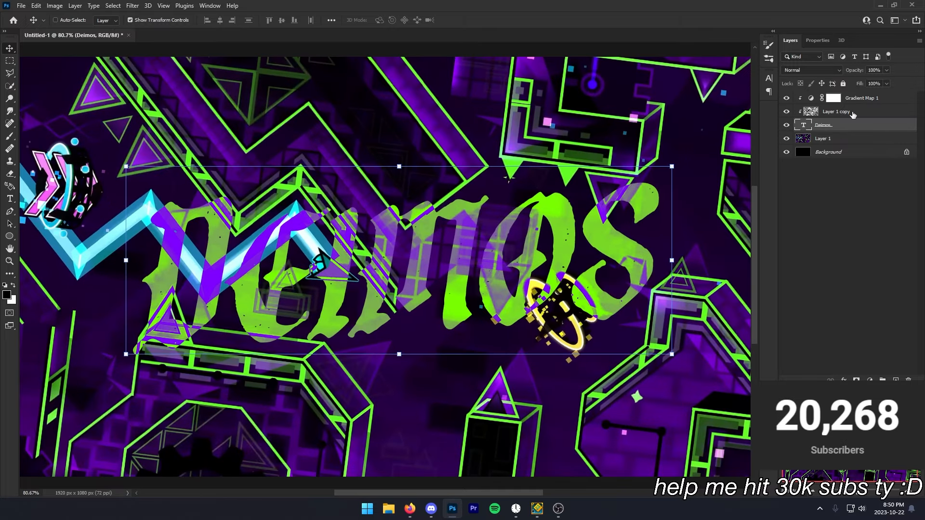
click(848, 112)
scroll(410, 239, down, 4)
drag(523, 230, 438, 290)
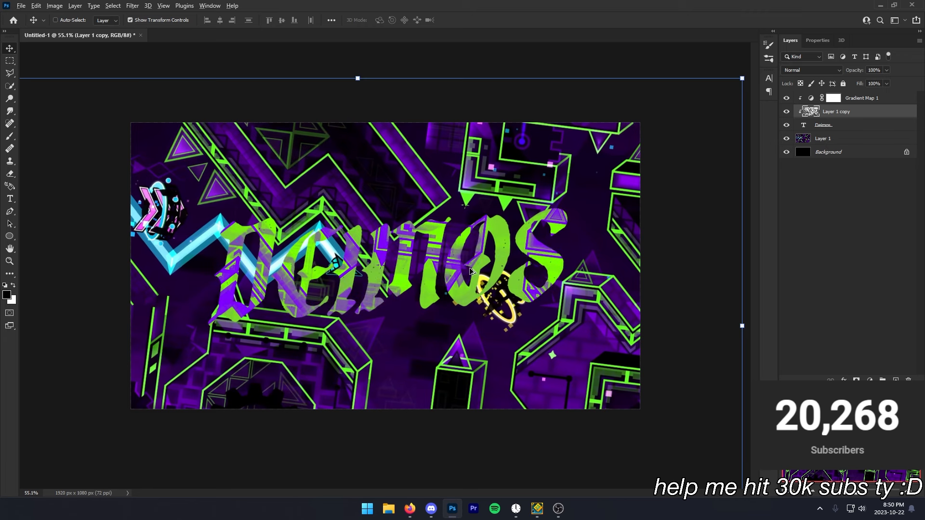
scroll(469, 267, down, 7)
scroll(359, 263, up, 7)
scroll(388, 285, up, 2)
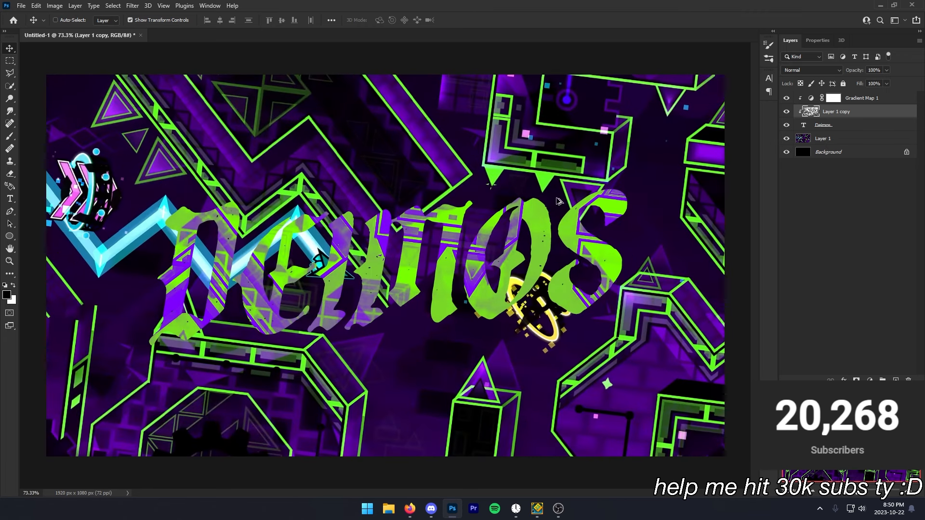
Open the layer style blending options for the Deimos text layer.
click(853, 128)
right_click(842, 125)
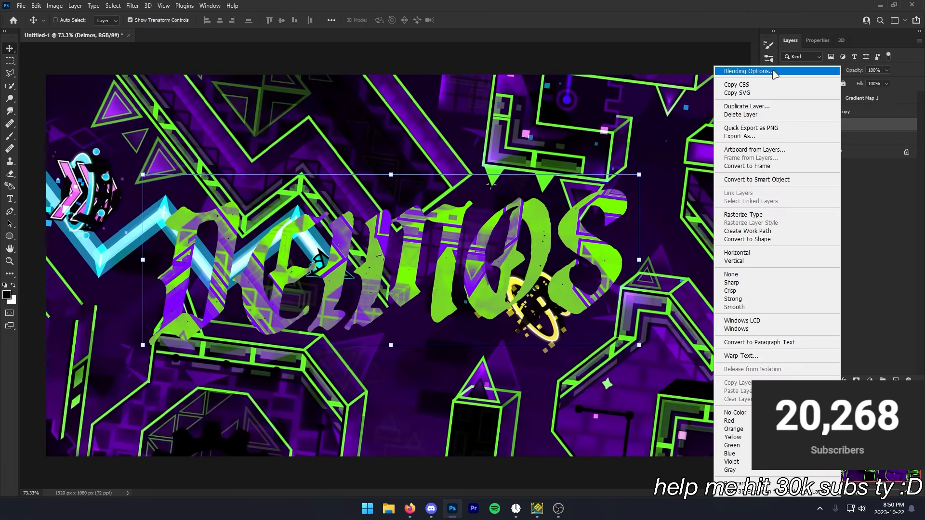
click(775, 72)
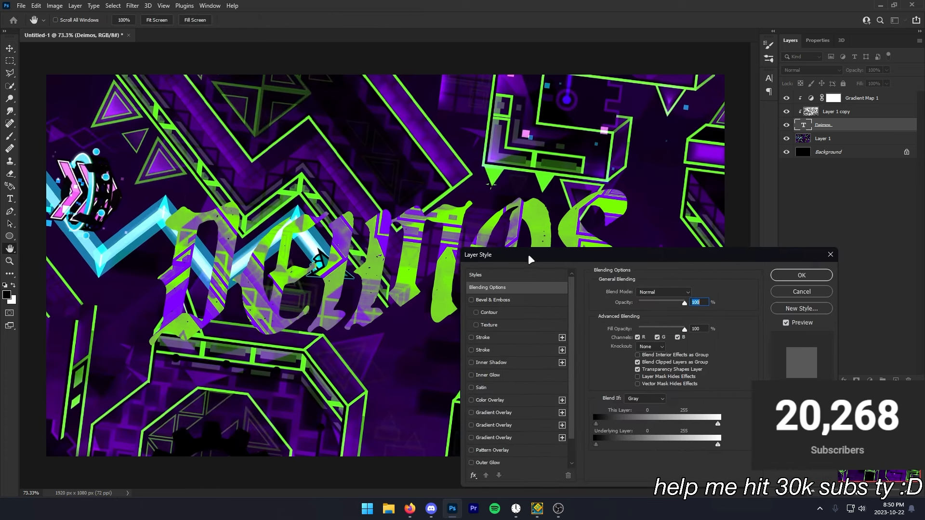
Try a 6 px Inner Bevel at a 117° angle on the lettering, with its shadow colour sampled from the background's green outline.
click(526, 261)
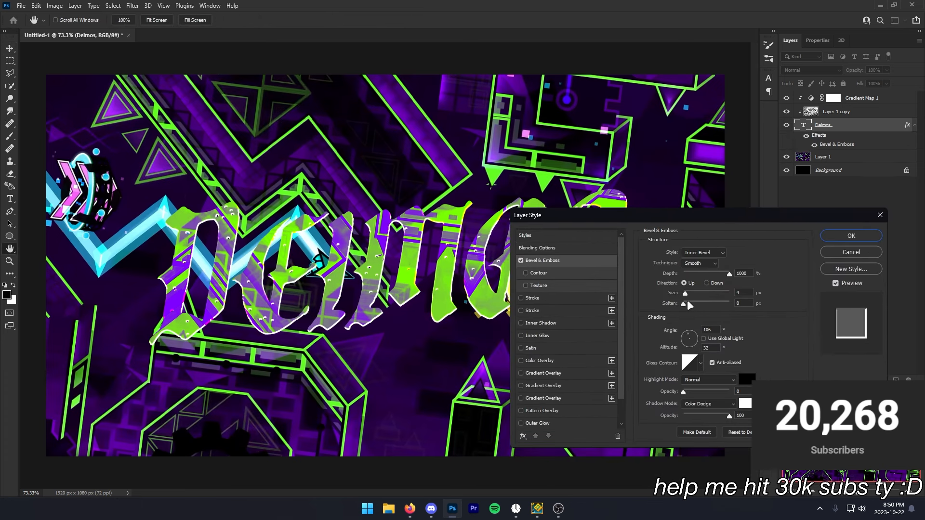
drag(685, 293, 686, 295)
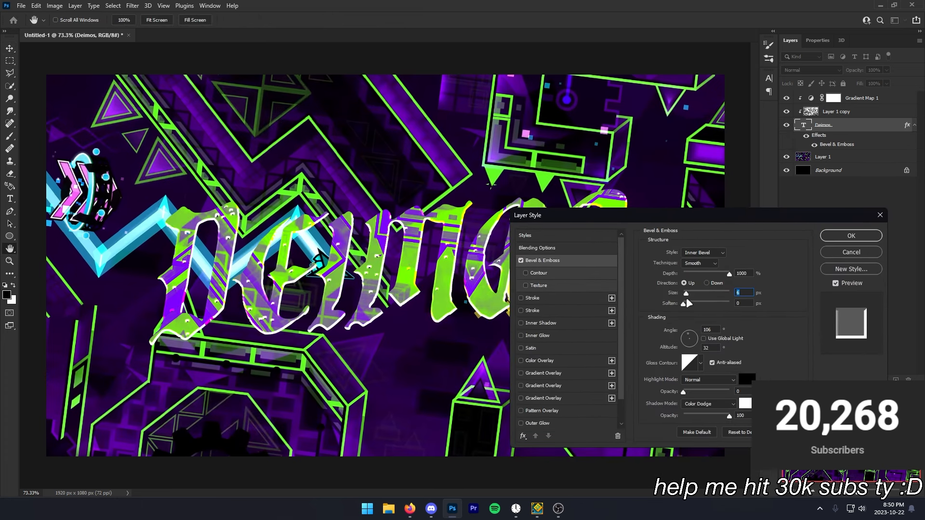
drag(688, 333, 687, 334)
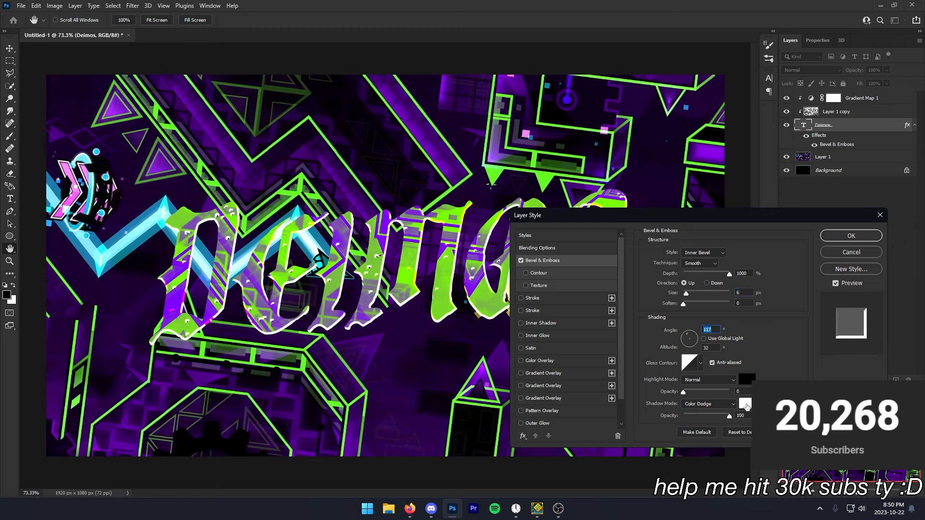
click(745, 405)
click(464, 154)
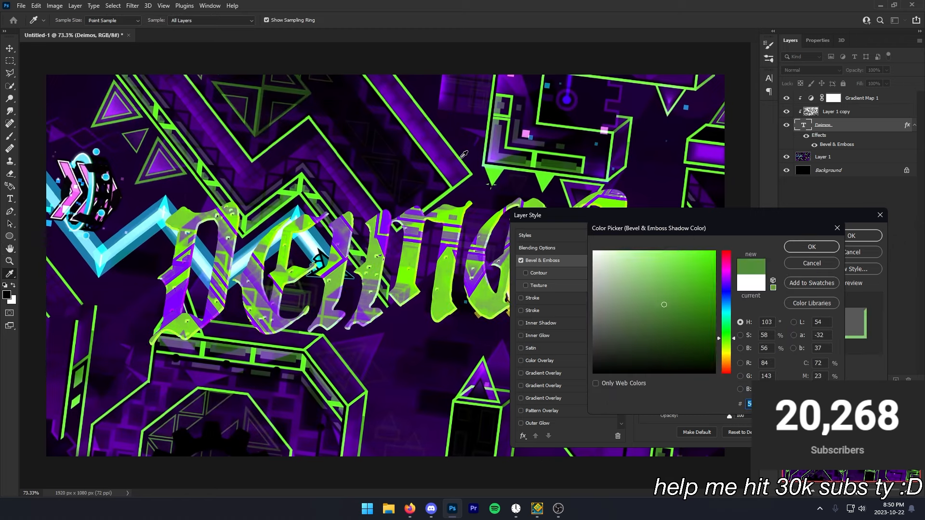
click(812, 248)
drag(730, 417, 733, 417)
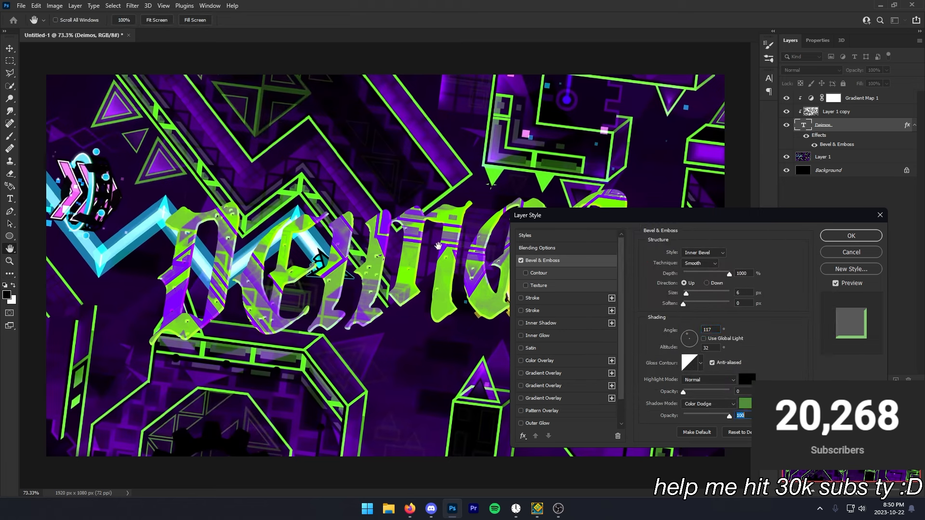
click(520, 260)
Try a 21 px near-black outside Stroke around the Deimos lettering.
click(537, 298)
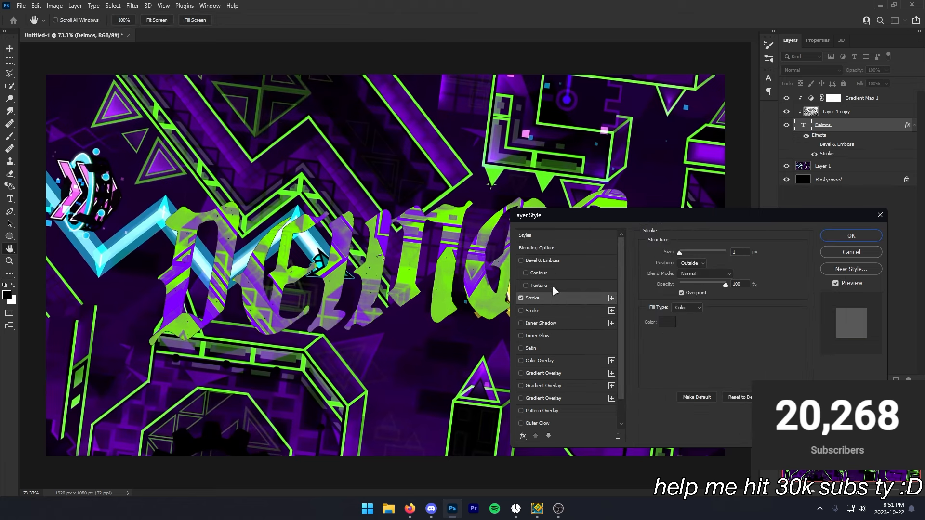
drag(679, 253, 685, 254)
click(667, 322)
drag(598, 351, 562, 363)
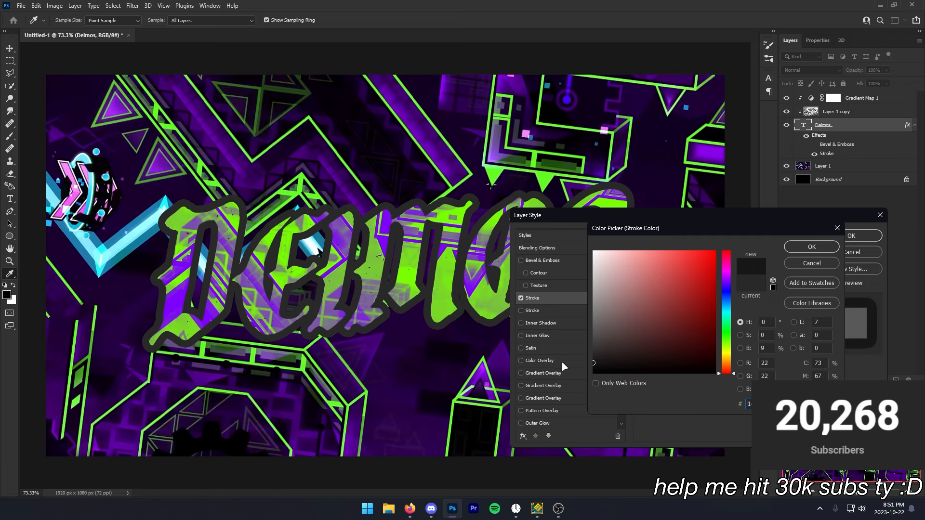
click(825, 248)
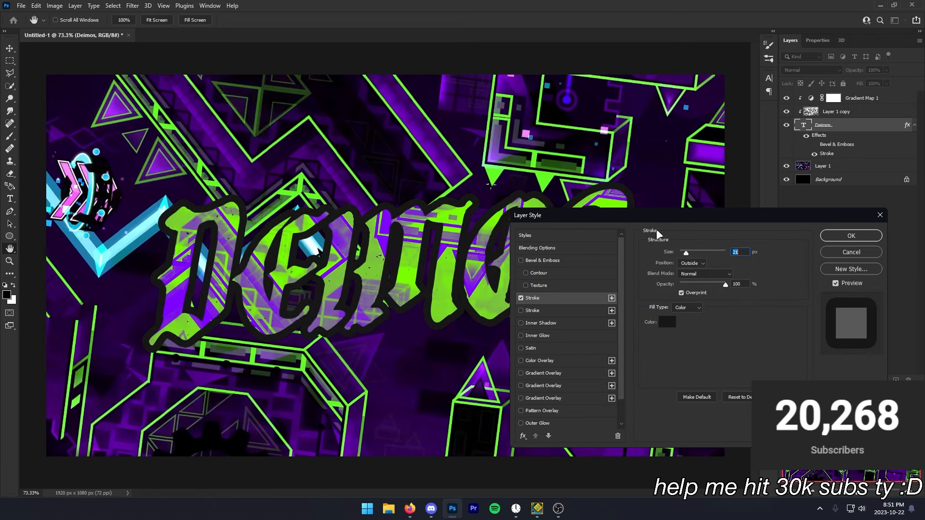
drag(677, 221, 759, 170)
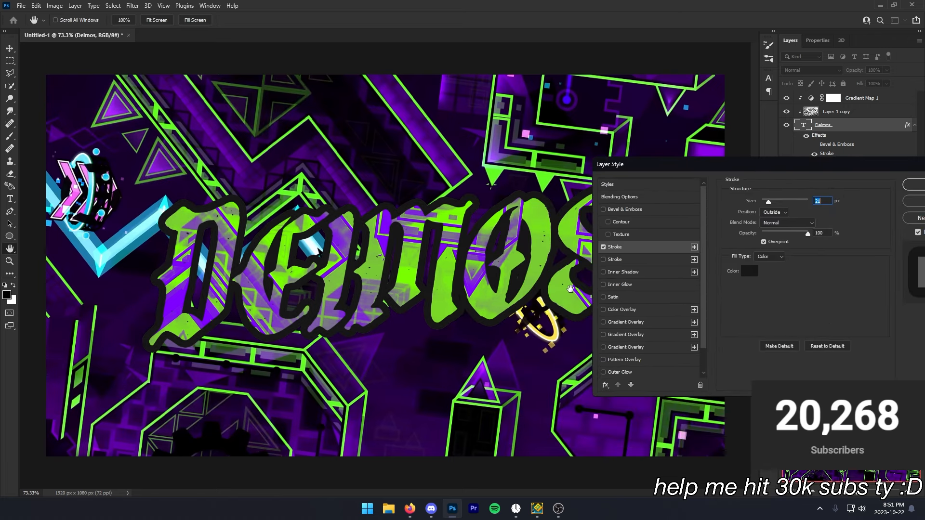
click(603, 246)
Add a near-black Drop Shadow to the lettering with a distance of about 9 px and a size of about 18 px.
scroll(646, 270, down, 2)
click(612, 359)
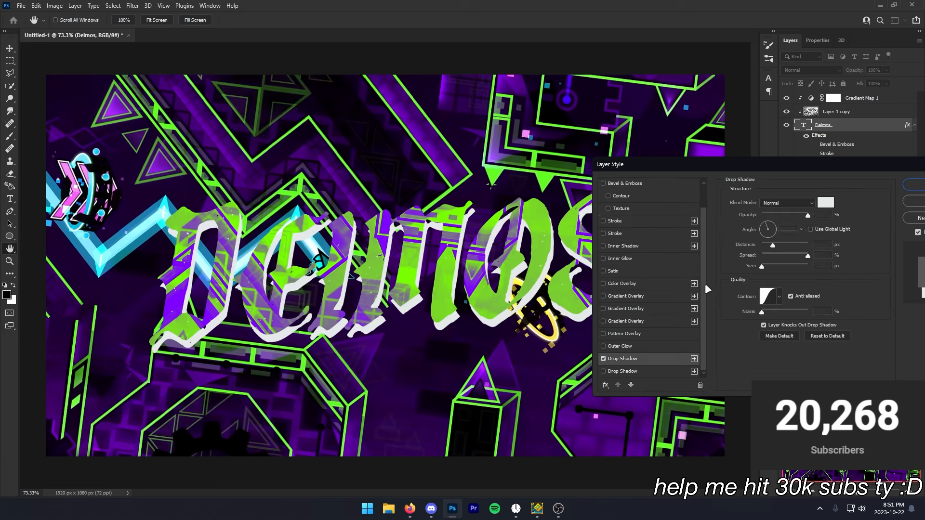
drag(761, 266, 768, 248)
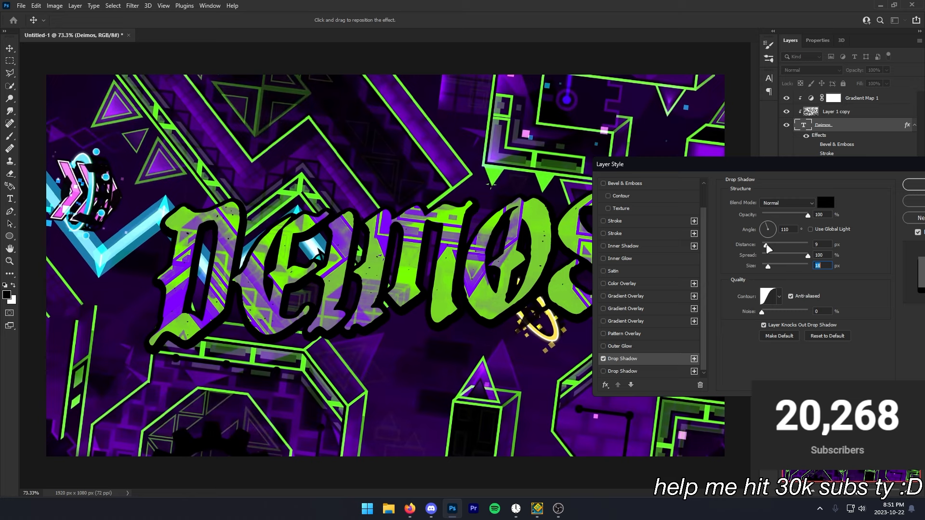
click(825, 202)
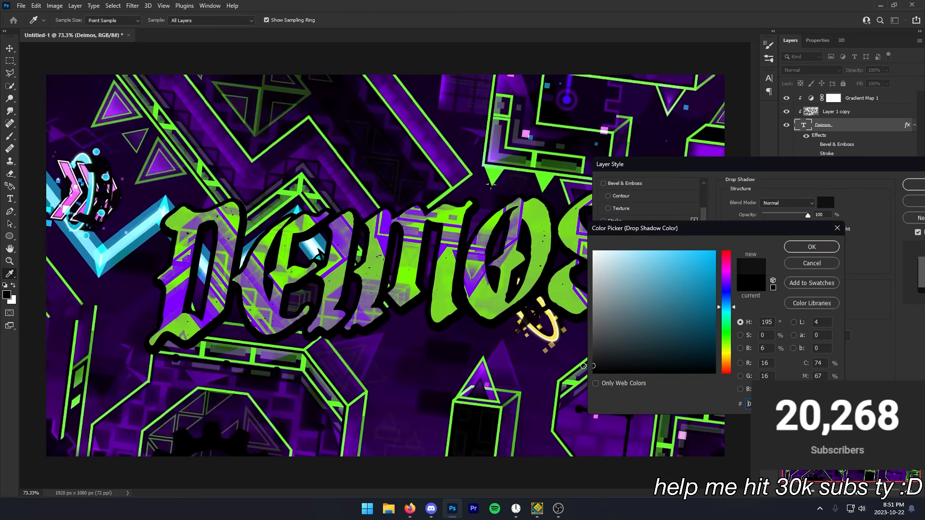
drag(604, 354, 565, 358)
key(Return)
Add a white-to-transparent Gradient Overlay in Color Dodge mode to the lettering at about 40% opacity, keeping its gradient stops.
click(536, 356)
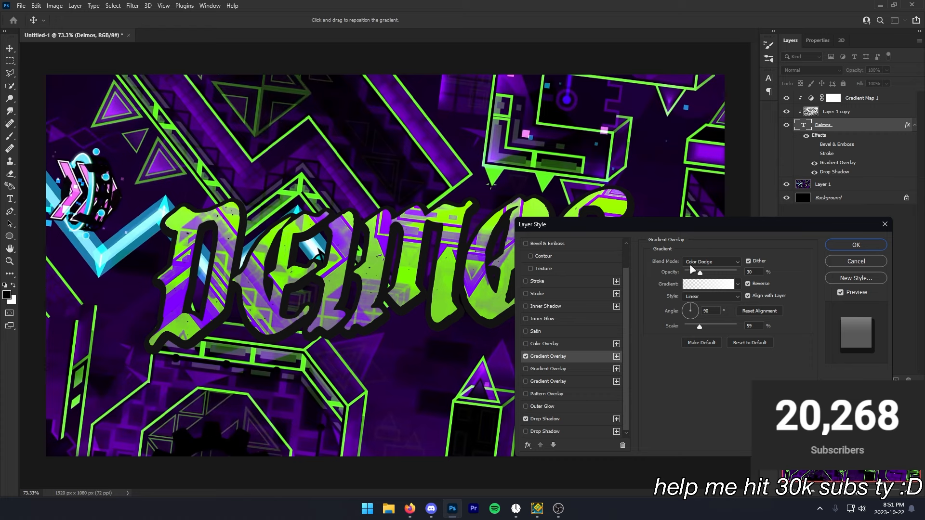
mouse_move(701, 274)
mouse_down()
mouse_move(729, 276)
mouse_move(706, 281)
mouse_up()
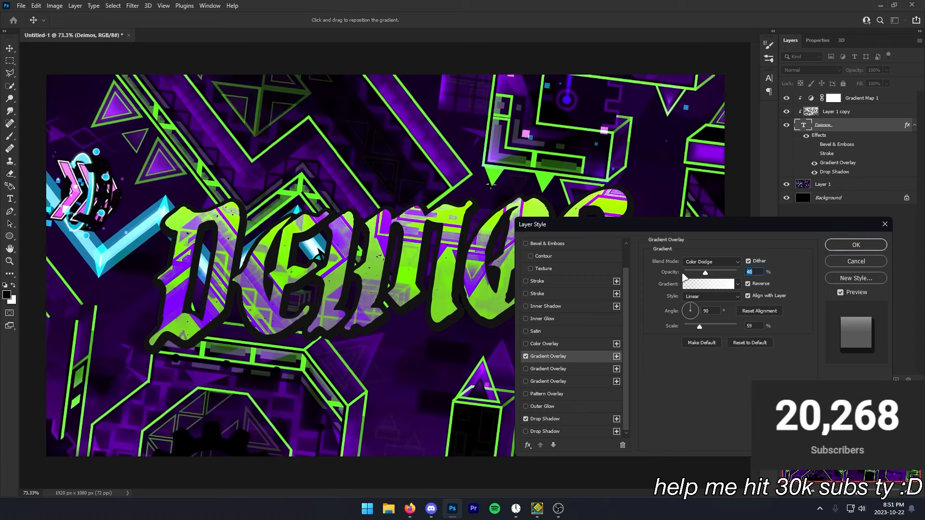
click(708, 285)
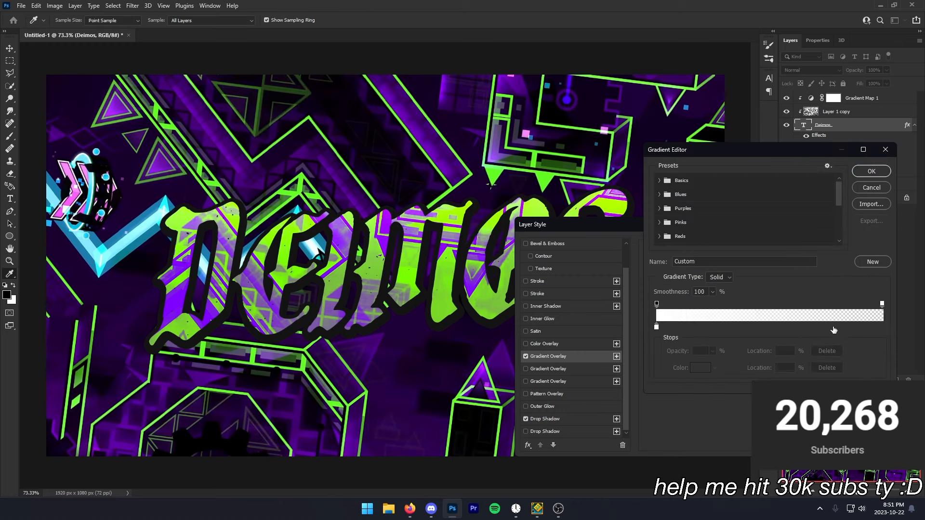
click(861, 170)
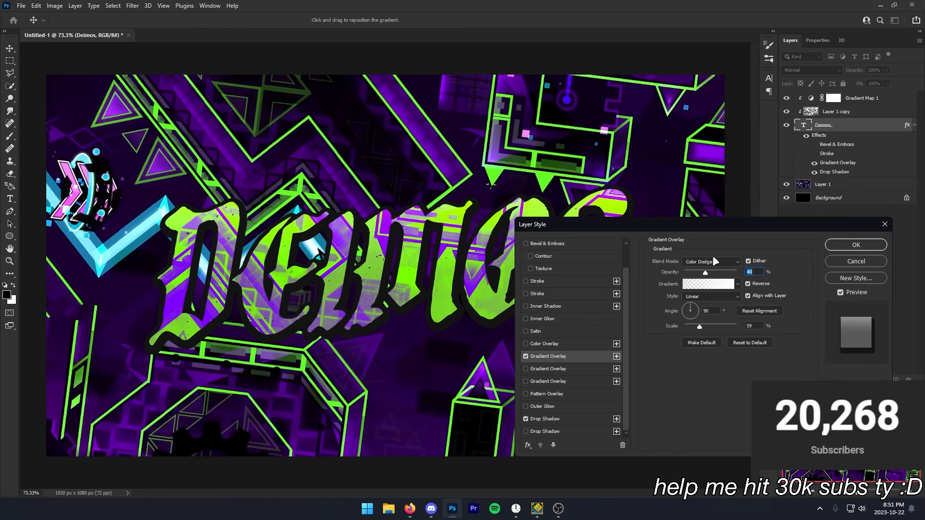
Add a second, black-and-white Gradient Overlay in Overlay mode, reverse it, and lower its opacity to about 26%.
click(526, 368)
drag(734, 274, 697, 273)
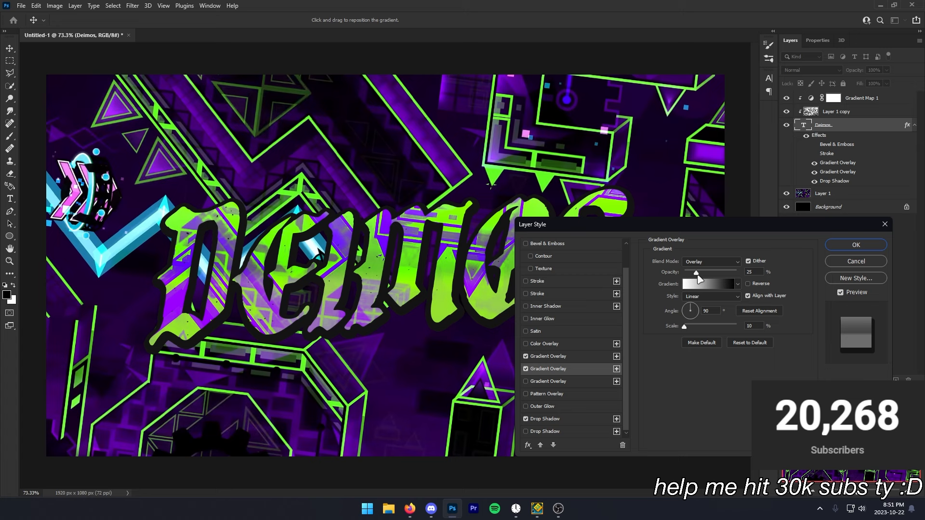
click(748, 284)
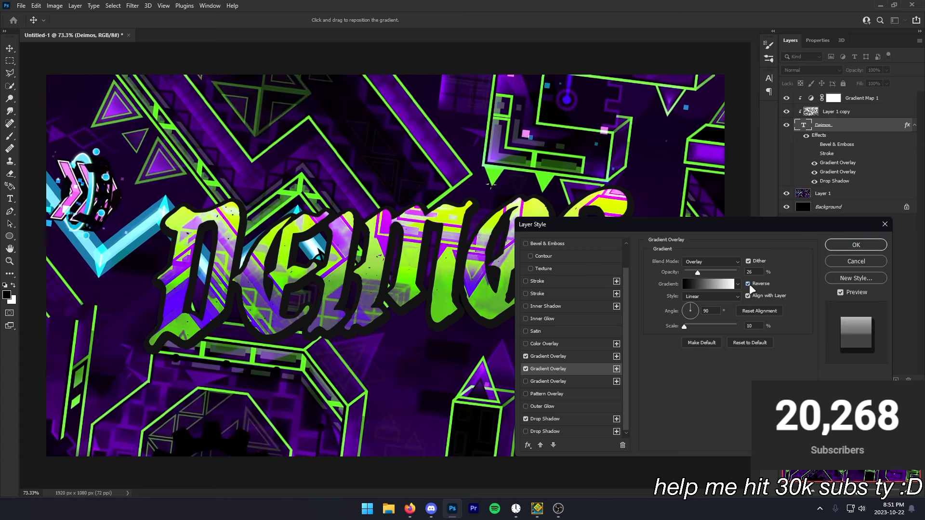
click(689, 283)
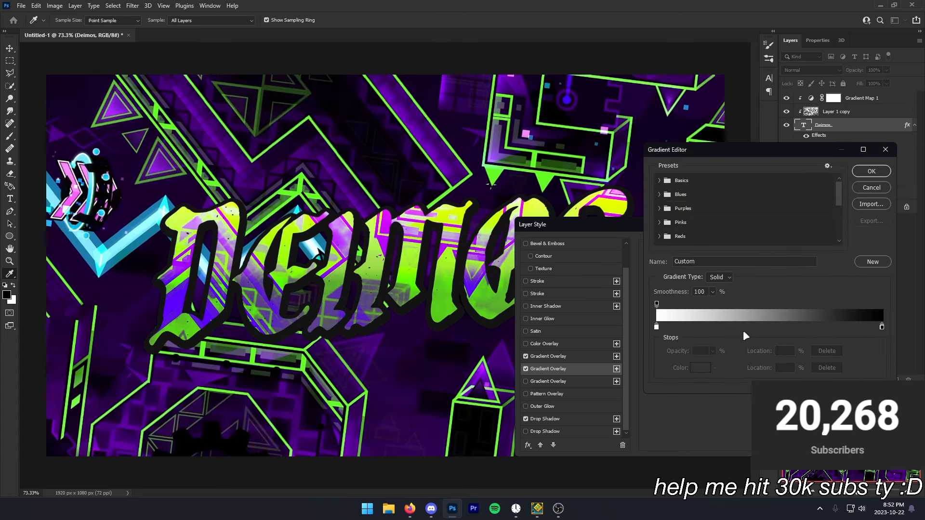
click(872, 173)
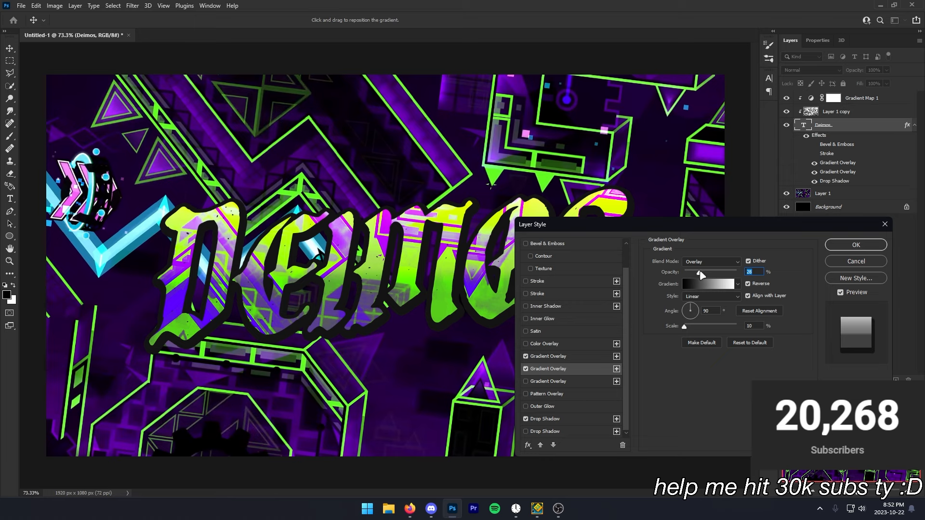
drag(698, 273, 701, 274)
Reduce the Color Dodge gradient overlay's opacity to 20%.
click(548, 357)
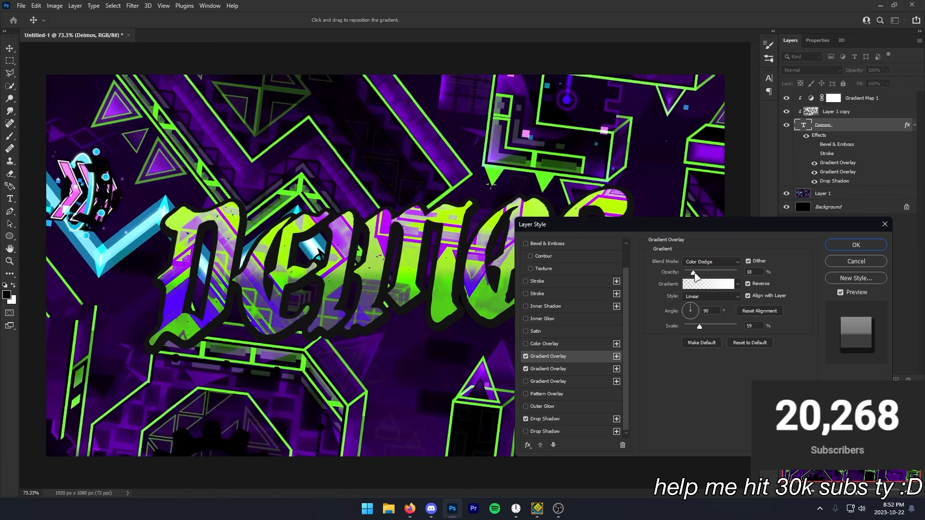
drag(695, 275, 697, 276)
drag(595, 224, 637, 186)
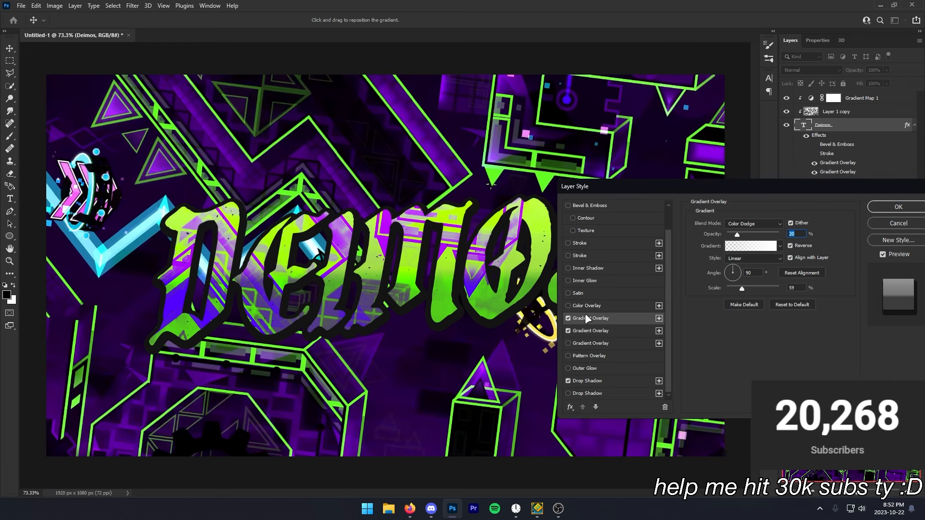
Add a bright green Outer Glow in Linear Dodge (Add) mode to the lettering with a size of about 35 px.
click(575, 368)
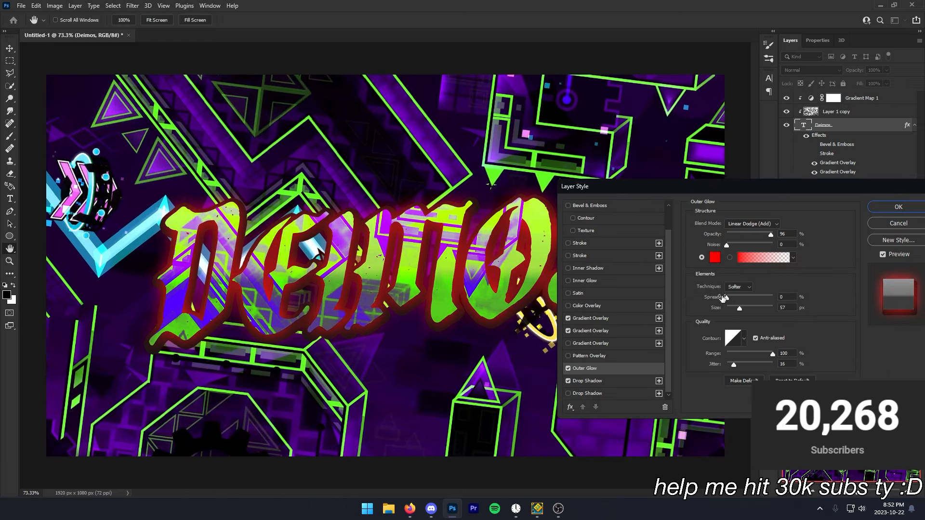
click(715, 257)
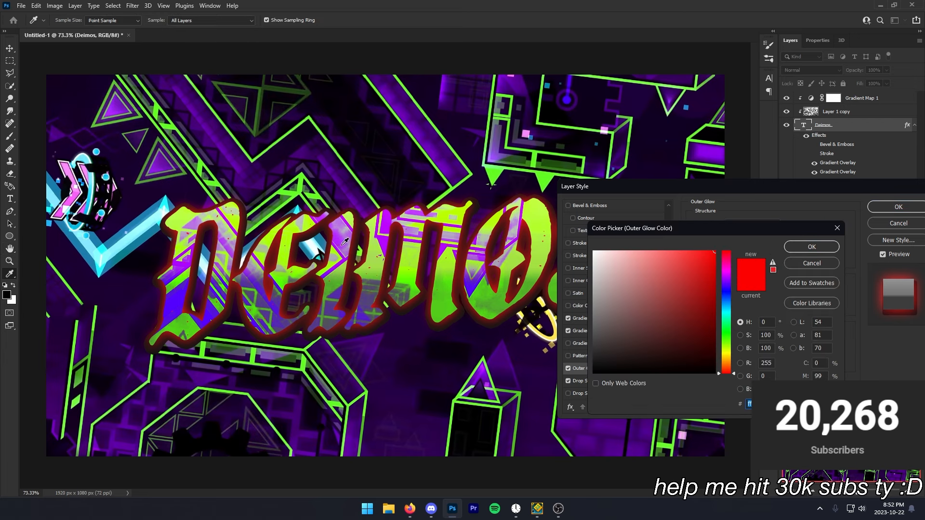
click(186, 213)
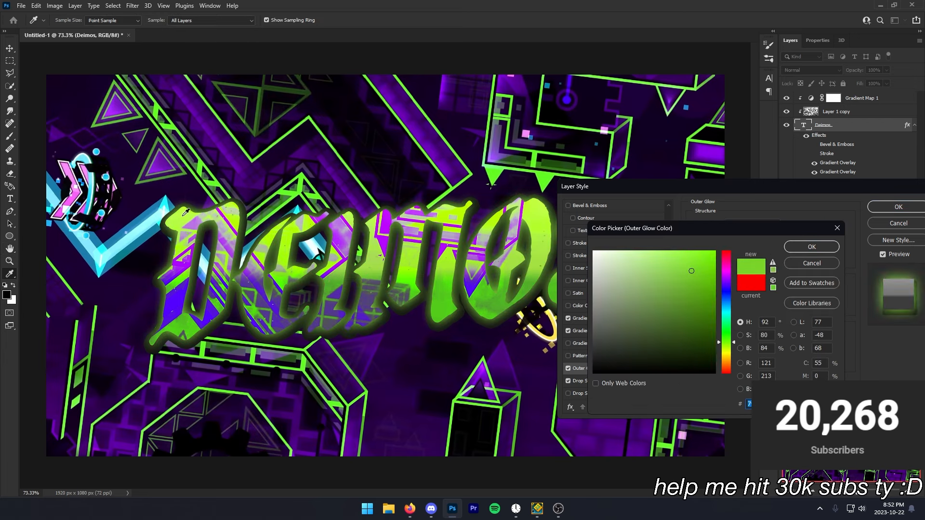
click(420, 210)
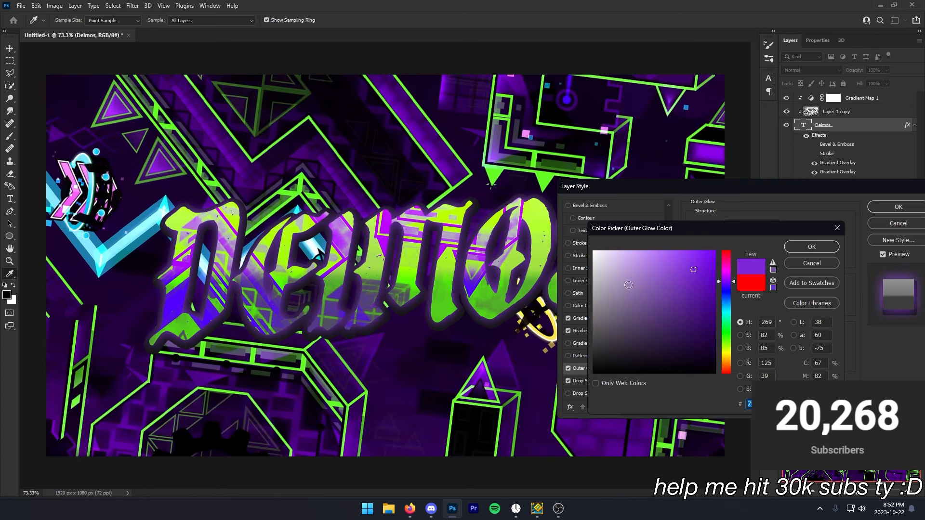
drag(726, 302, 726, 333)
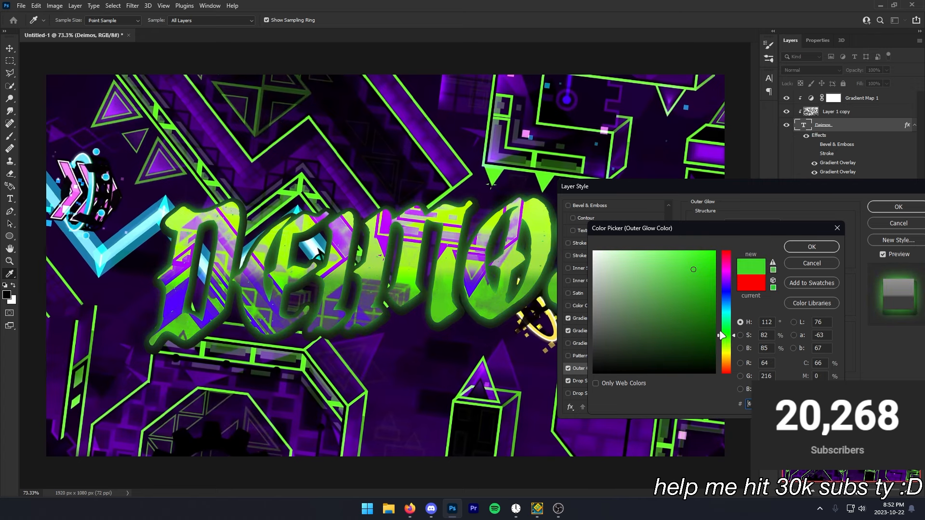
drag(670, 270, 669, 212)
click(811, 247)
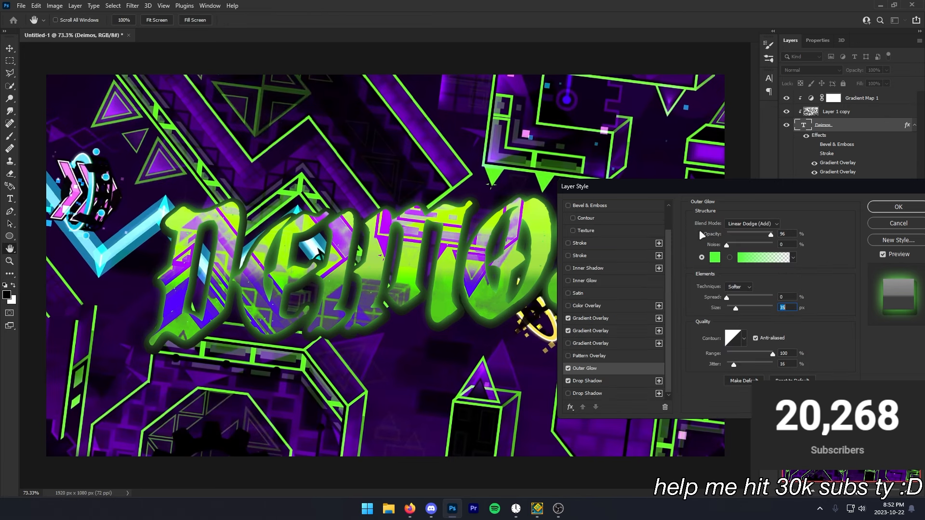
Lower the Outer Glow's opacity to about 48% and increase its size to about 62 px.
mouse_move(765, 233)
mouse_down()
mouse_move(738, 237)
mouse_move(753, 237)
mouse_up()
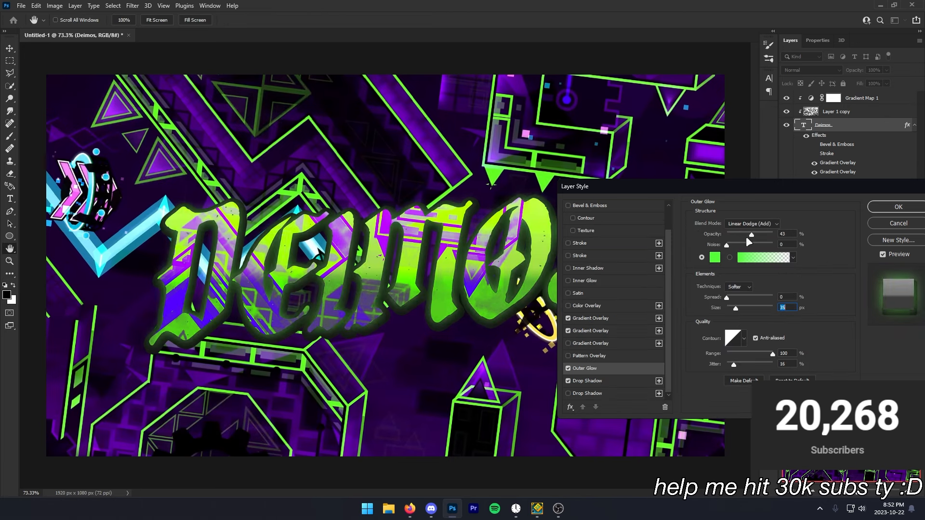
click(748, 236)
drag(737, 309, 742, 310)
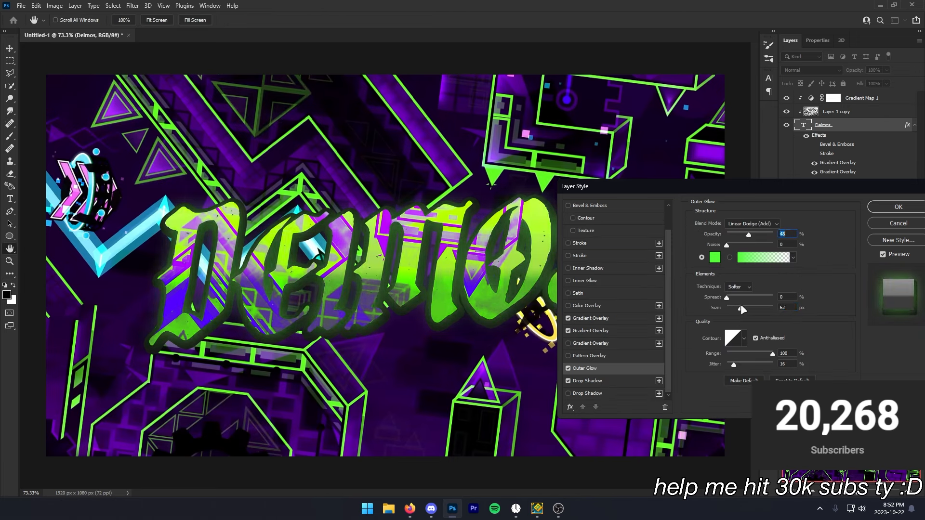
Recolour the Outer Glow purple and fine-tune its size and opacity.
click(715, 257)
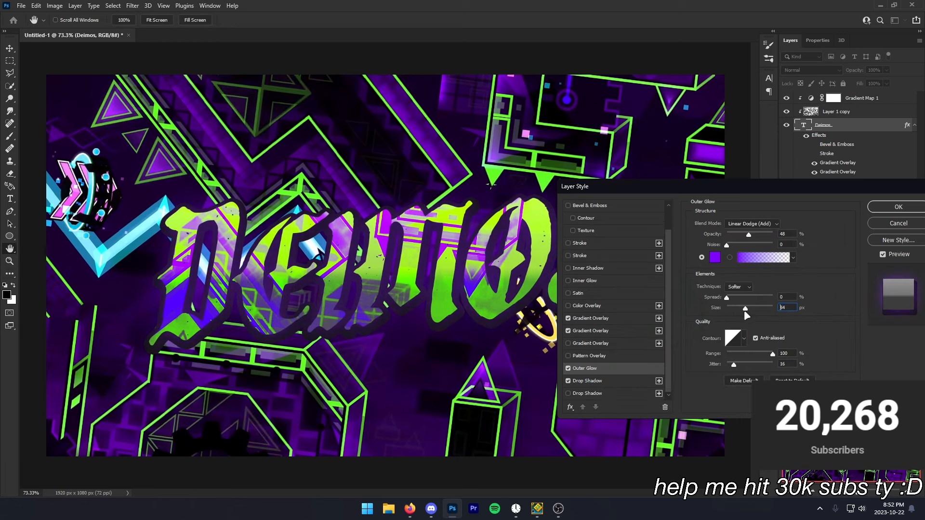
drag(745, 312, 731, 299)
click(741, 305)
drag(742, 236, 740, 237)
Add a white Inner Glow in Color Dodge mode, sourced from the edge, with about 44% opacity and a size of about 7 px.
scroll(565, 333, up, 1)
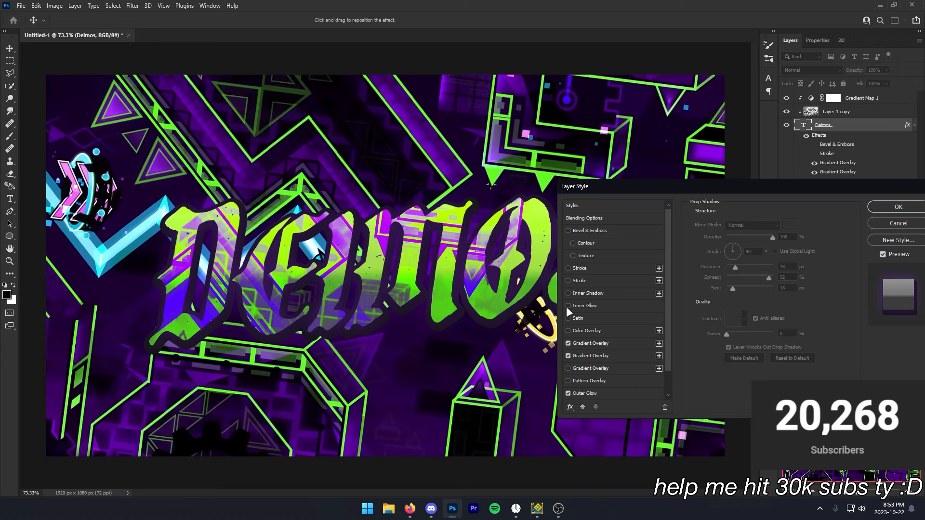
click(568, 306)
click(588, 306)
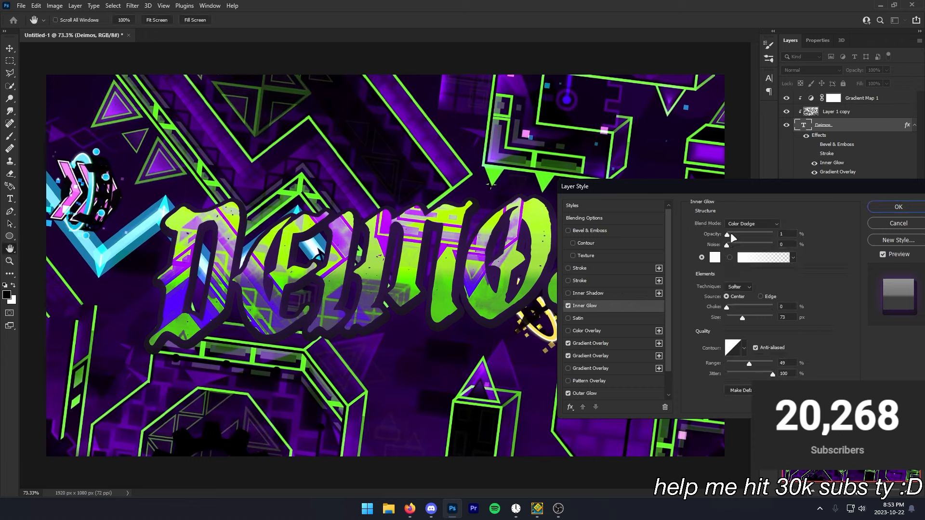
drag(728, 234, 752, 236)
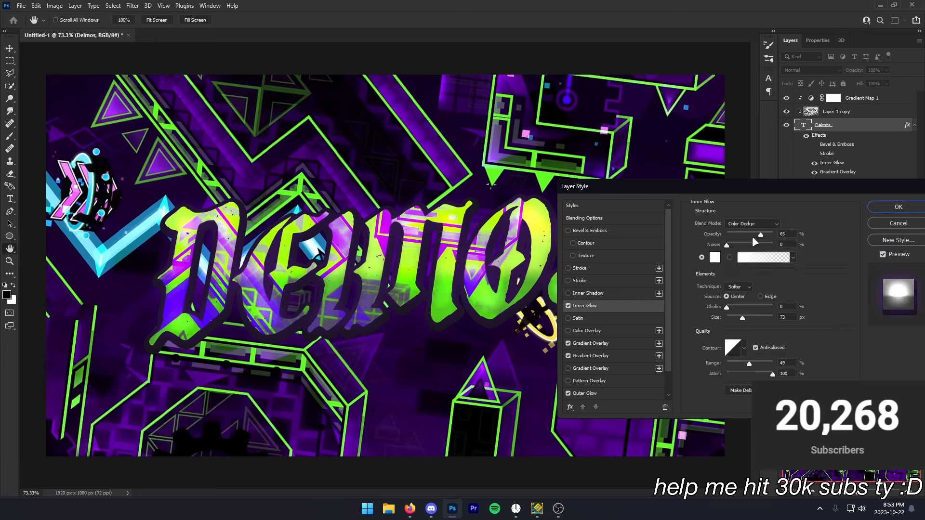
drag(742, 318, 731, 318)
click(761, 297)
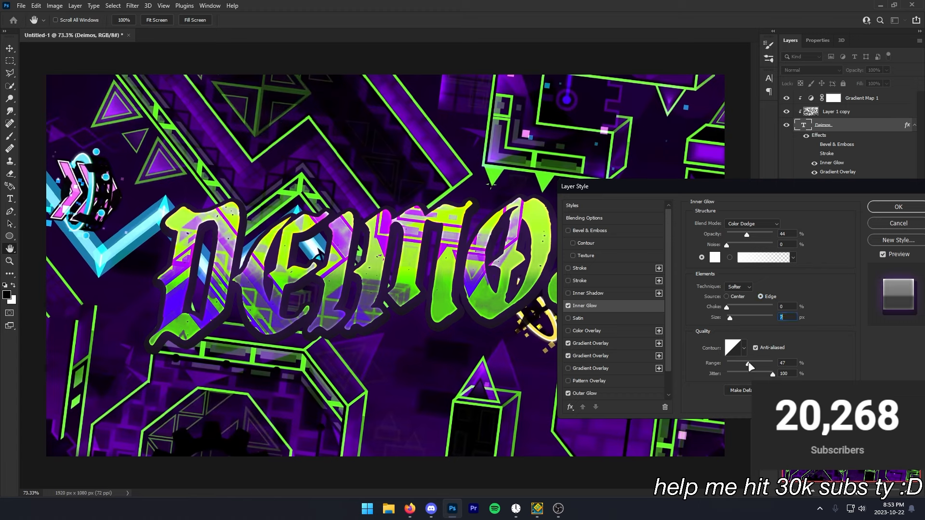
Fine-tune the Inner Glow's range, size and opacity and apply the layer style to the lettering.
drag(749, 363, 752, 363)
drag(730, 319, 733, 320)
drag(747, 235, 752, 240)
click(898, 208)
click(837, 269)
scroll(367, 241, down, 12)
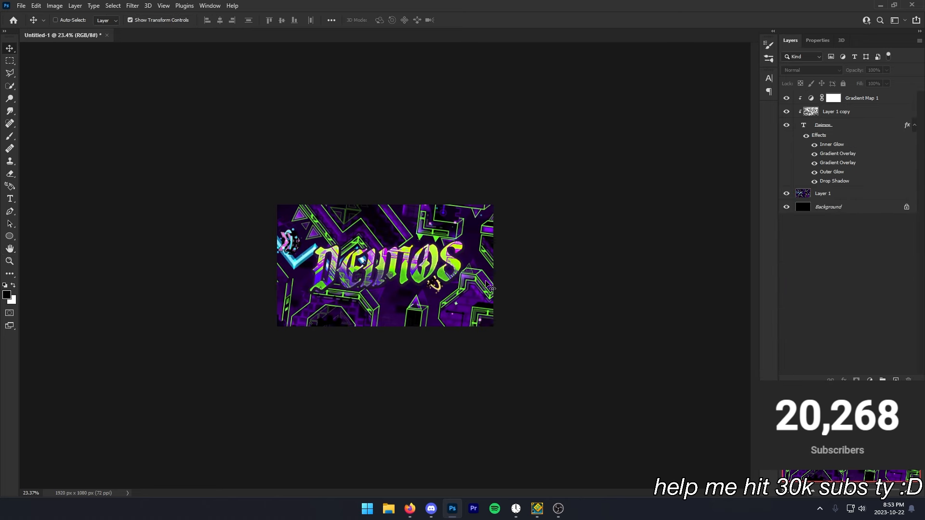
scroll(367, 241, up, 14)
click(842, 124)
scroll(576, 241, down, 4)
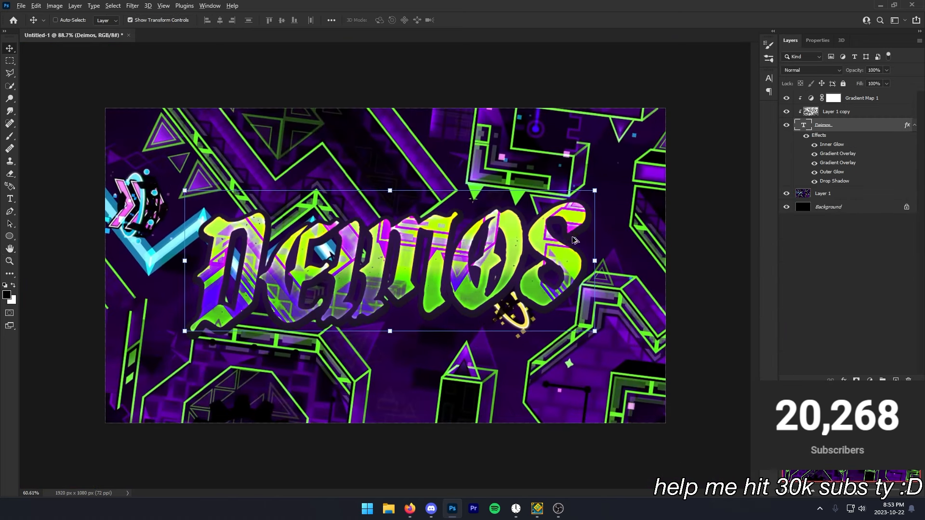
scroll(435, 247, up, 1)
Paint black shading behind the lettering with a 700 px soft round brush on a new layer above the background artwork.
click(822, 197)
key(b)
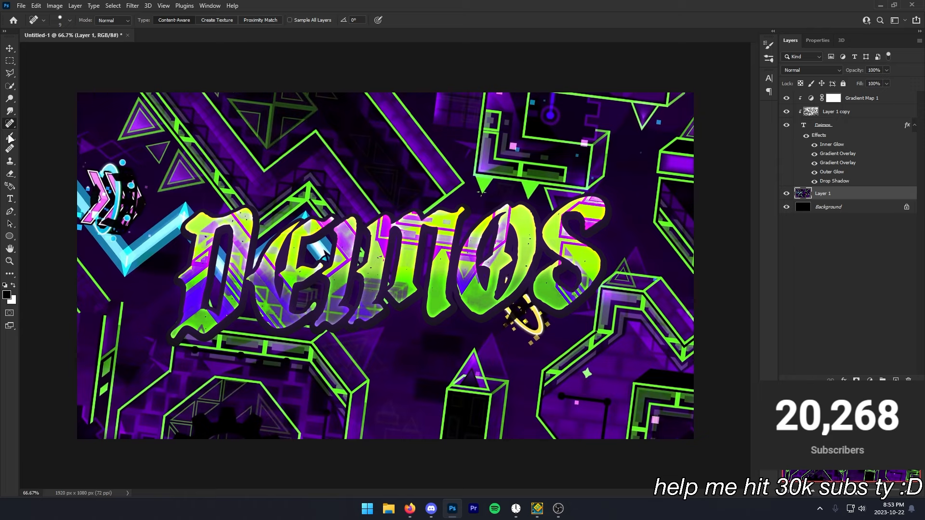
click(895, 380)
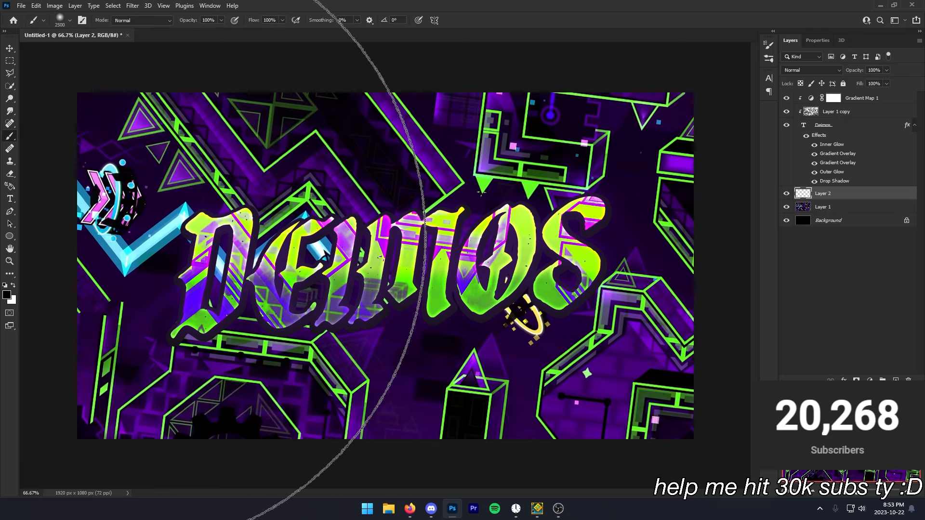
click(7, 295)
key(Escape)
key(b)
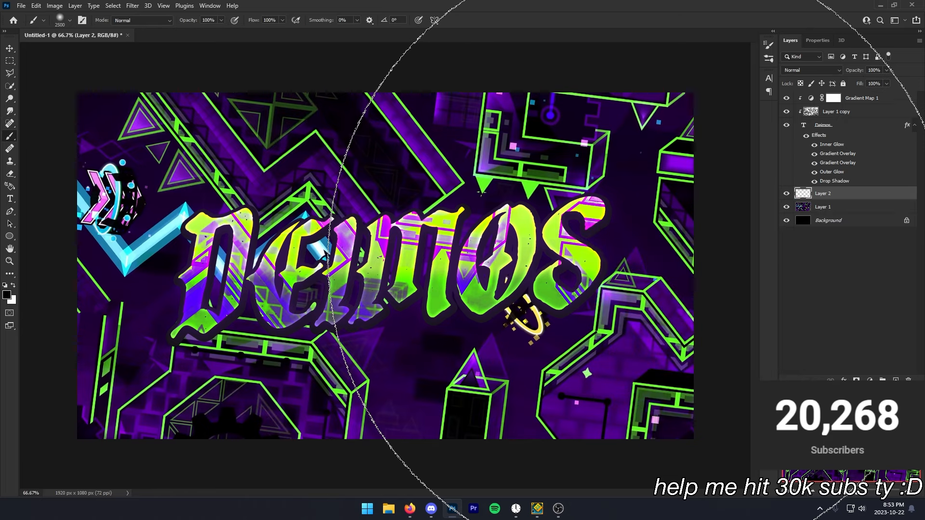
click(7, 295)
click(800, 253)
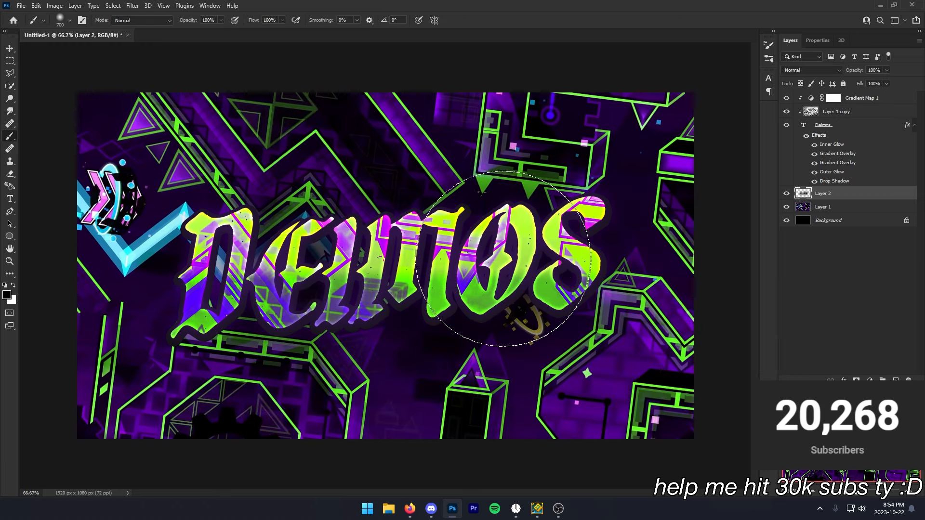
right_click(445, 275)
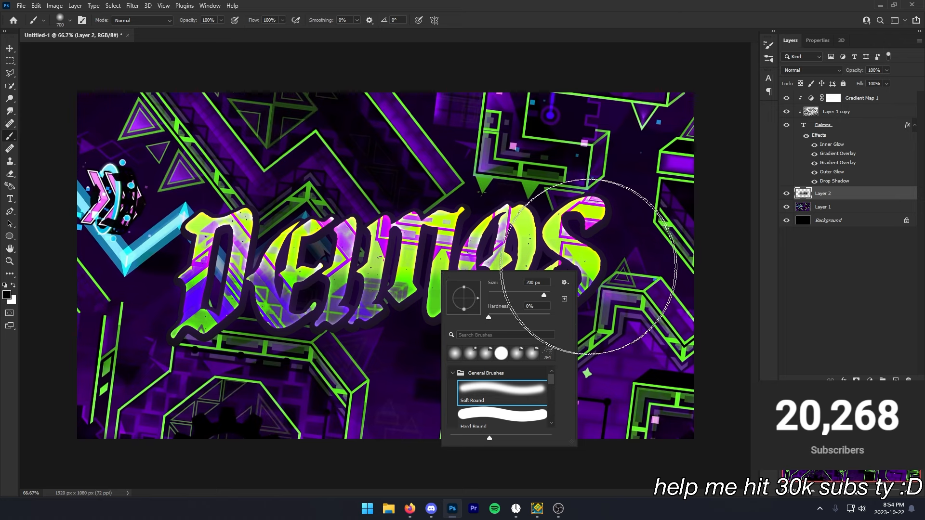
click(828, 279)
scroll(469, 260, down, 8)
Reduce the black shading layer's fill to about 79%.
click(886, 84)
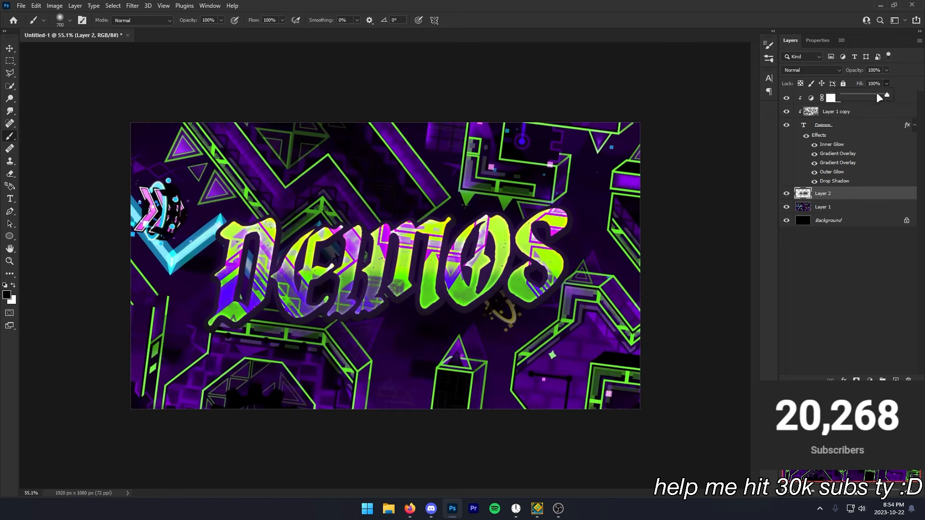
drag(874, 94, 879, 96)
scroll(562, 272, down, 6)
scroll(561, 272, up, 10)
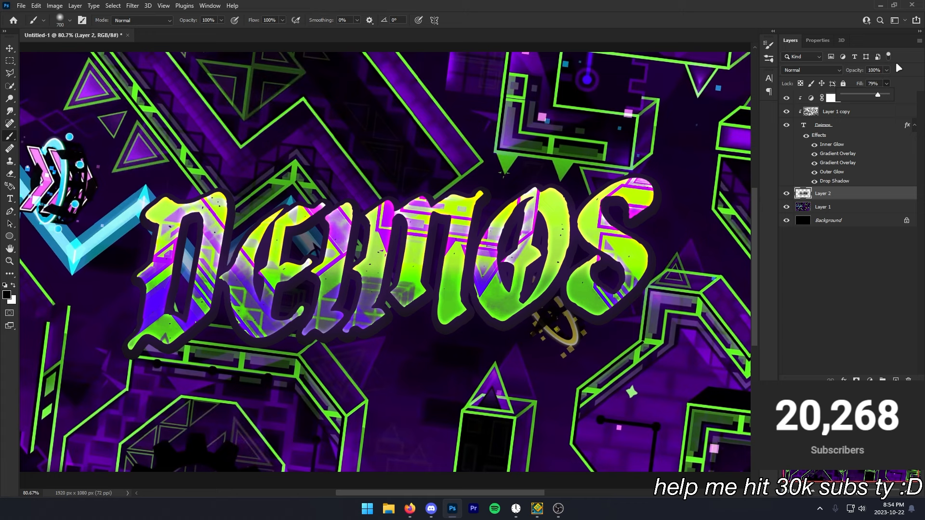
Delete the black shading layer beneath the lettering.
click(839, 274)
scroll(383, 268, down, 11)
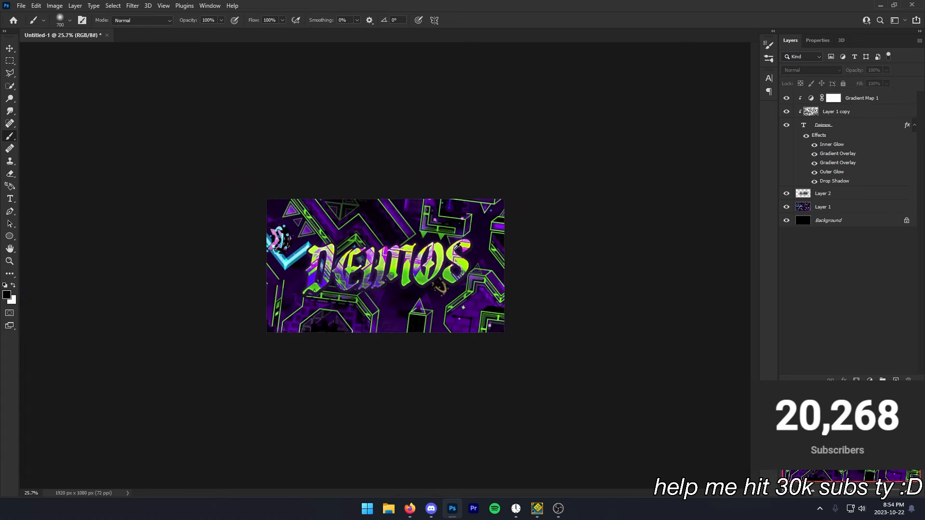
scroll(391, 267, up, 11)
click(841, 195)
scroll(329, 254, down, 8)
scroll(330, 254, up, 6)
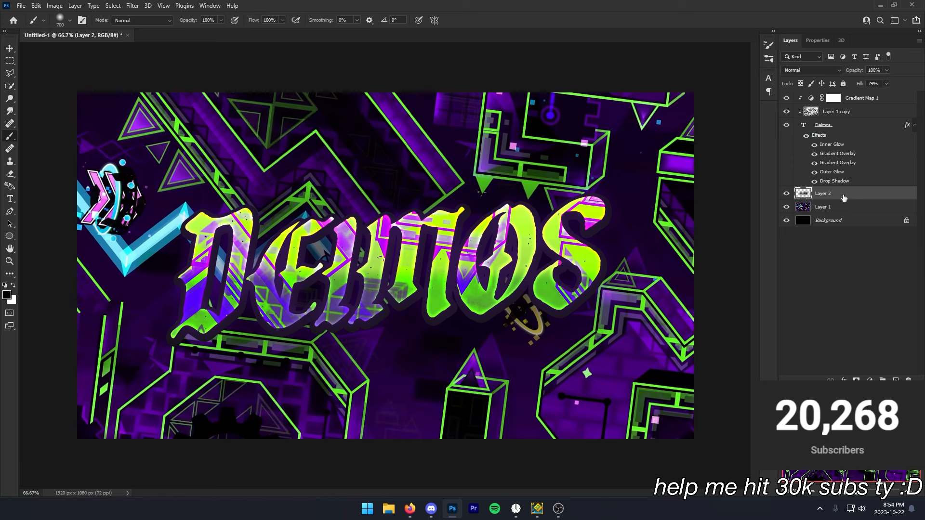
key(Delete)
Create a new layer beneath the lettering and paint soft, very dark purple shading (H 274, S 100, B 18) behind the title.
click(895, 380)
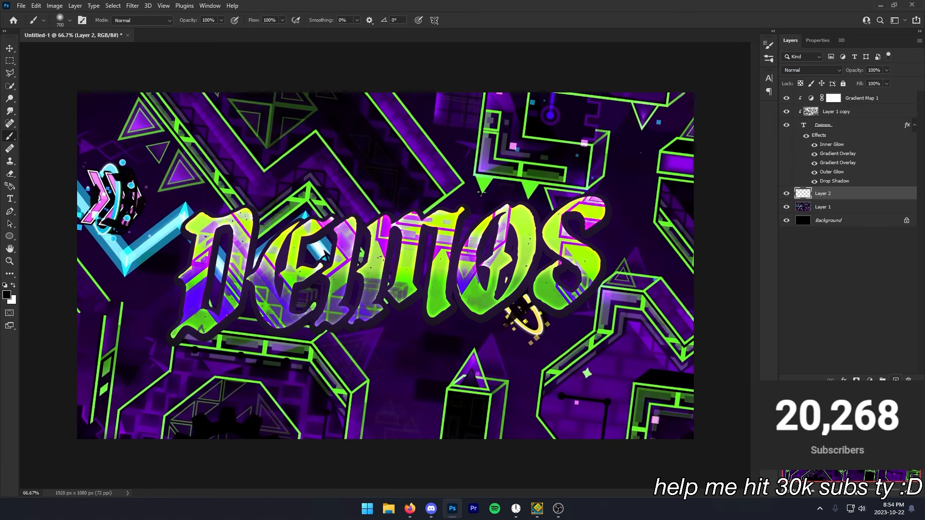
click(6, 294)
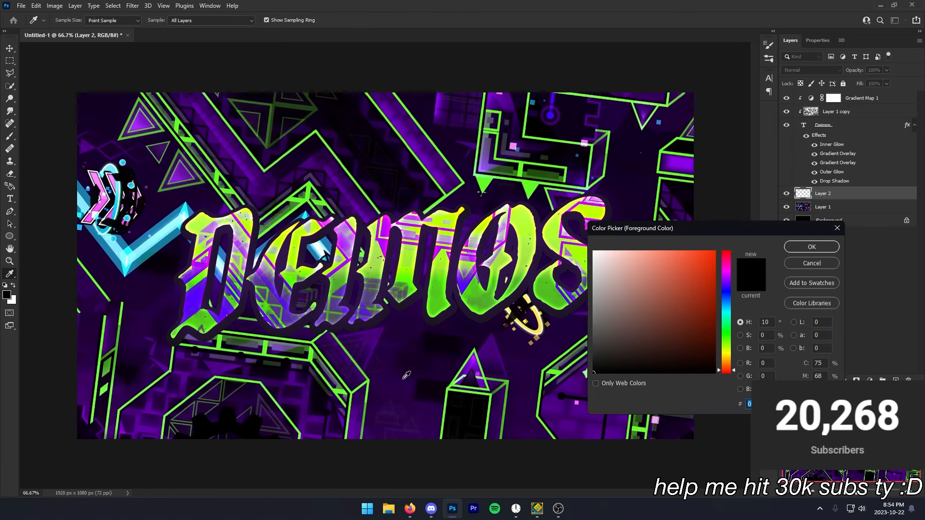
click(408, 402)
drag(705, 355, 739, 352)
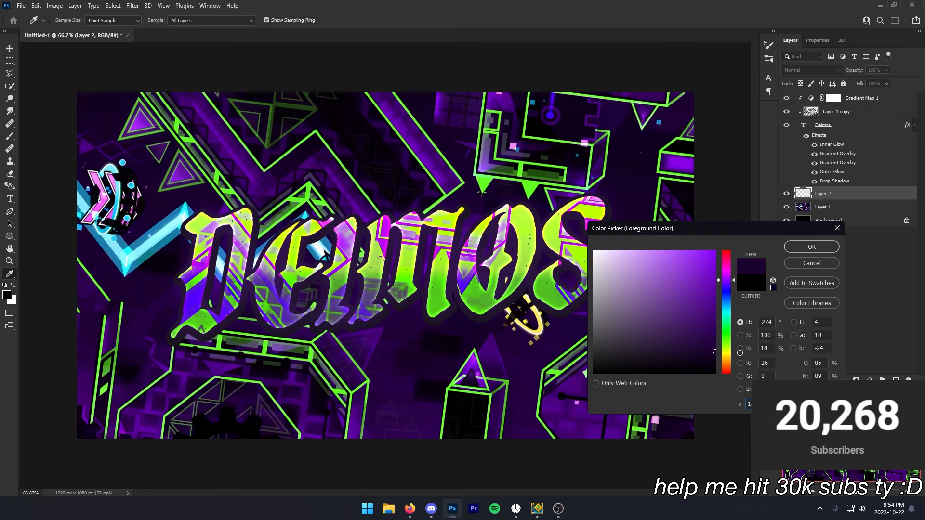
click(806, 249)
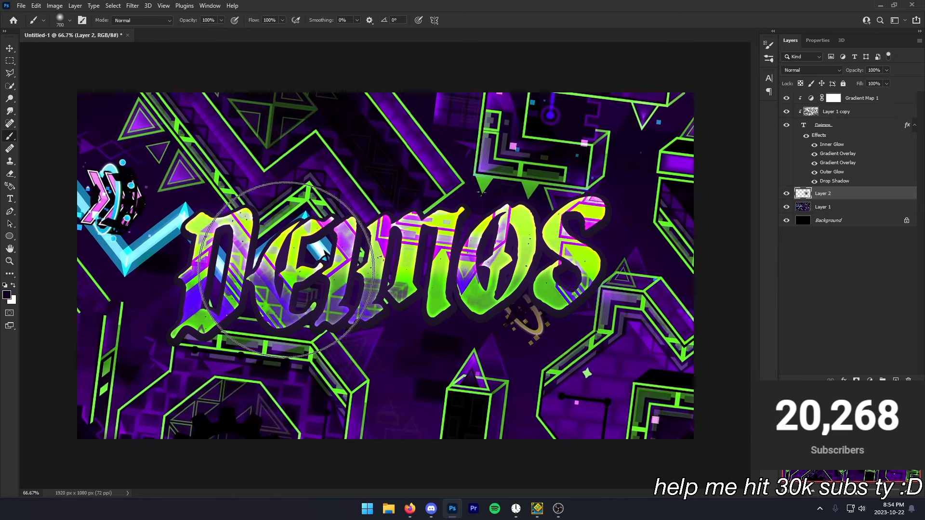
click(439, 267)
scroll(458, 268, down, 9)
scroll(458, 268, up, 8)
Try a fill of about 88% on the dark purple shading layer and return it to 100%.
click(887, 84)
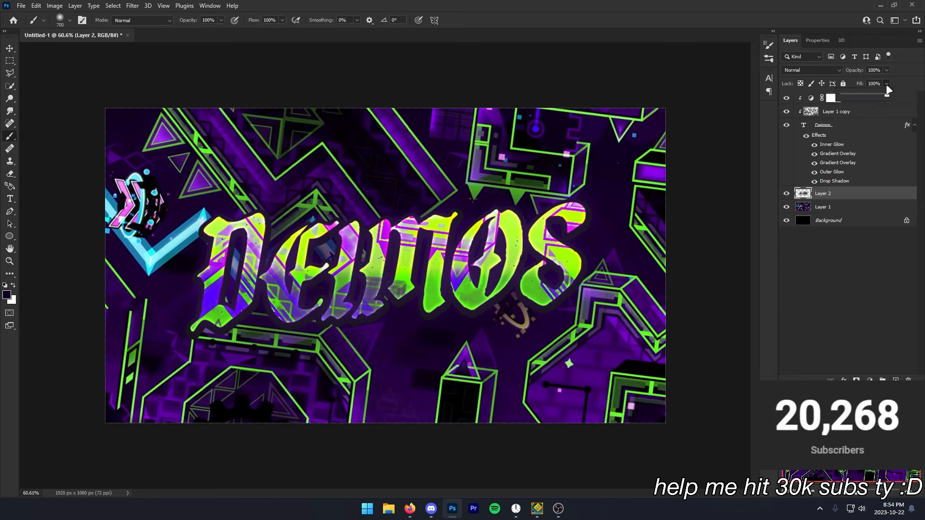
drag(880, 97, 889, 95)
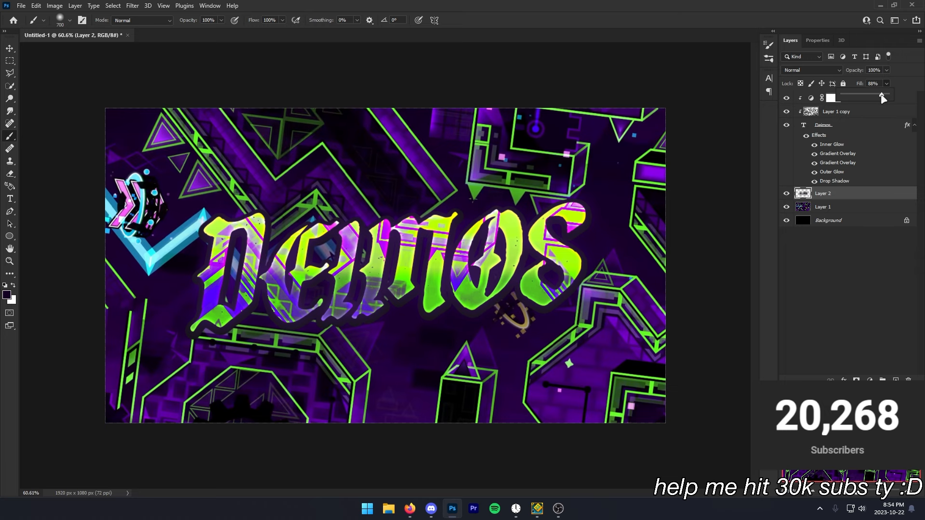
scroll(506, 217, up, 2)
scroll(515, 263, down, 5)
scroll(515, 263, up, 5)
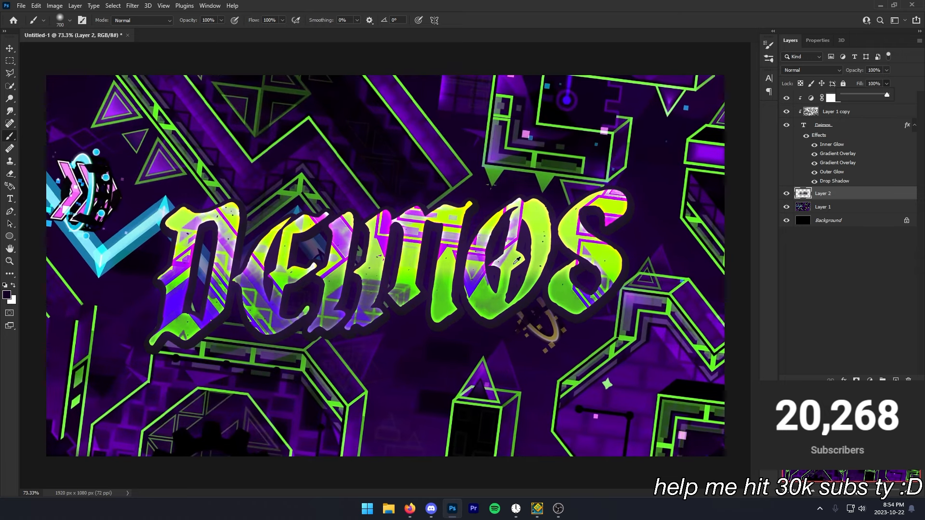
Change the Deimos text layer's font to Akira Expanded.
click(855, 124)
scroll(451, 218, down, 6)
scroll(453, 215, up, 4)
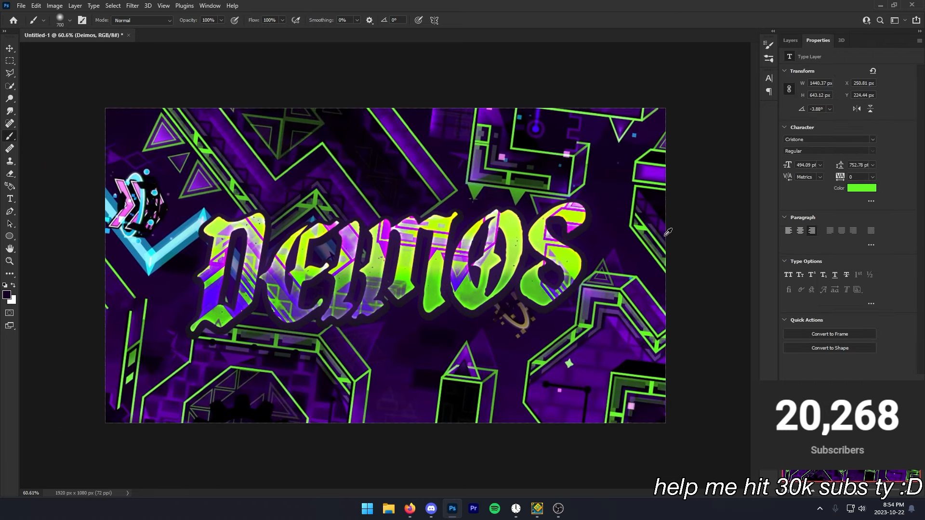
click(873, 140)
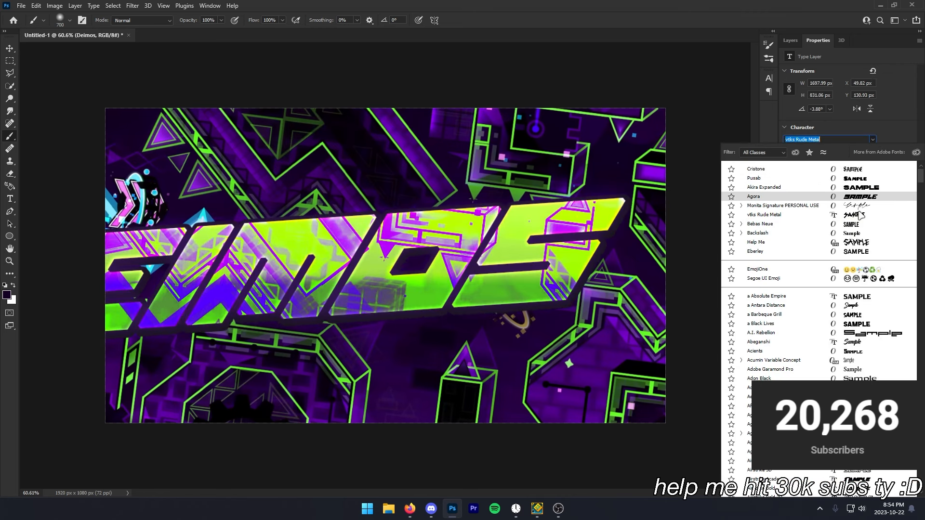
click(860, 188)
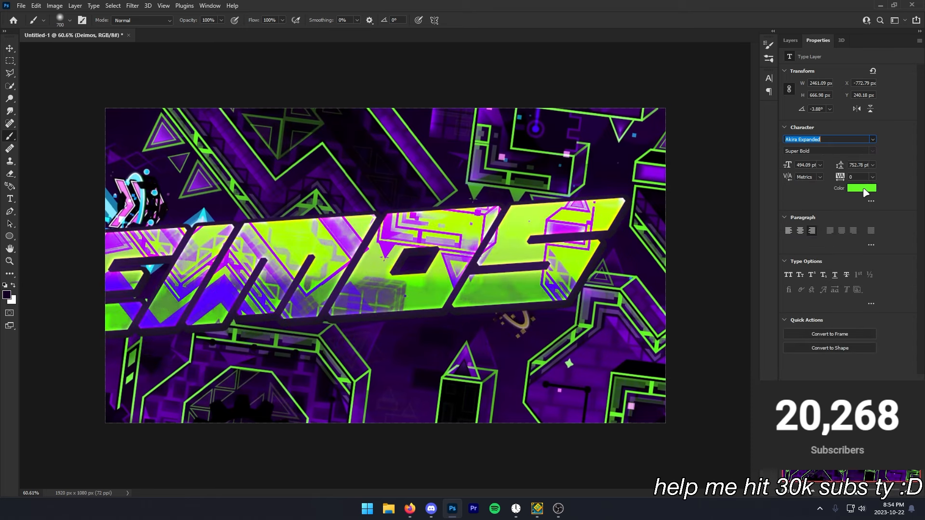
Scale the Deimos title to about 68% and centre it on the canvas.
key(ctrl+t)
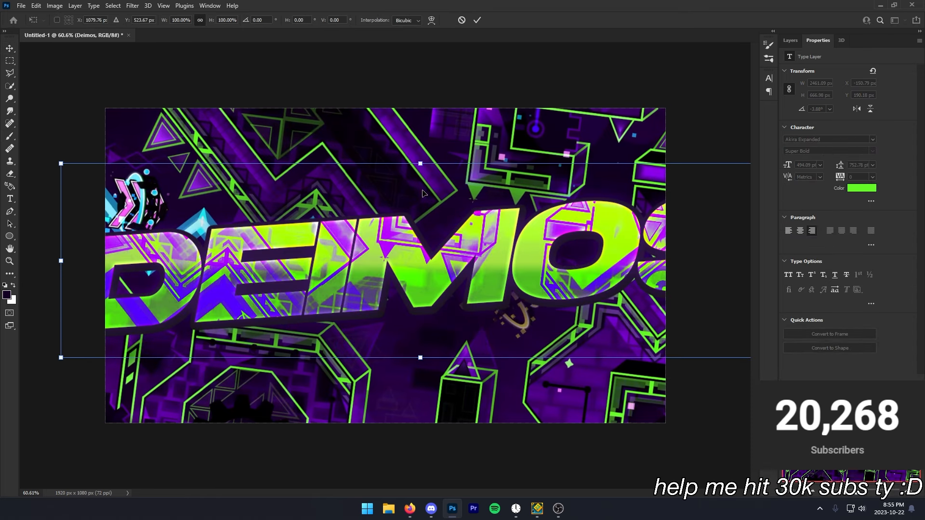
drag(422, 183, 385, 195)
drag(388, 236, 398, 244)
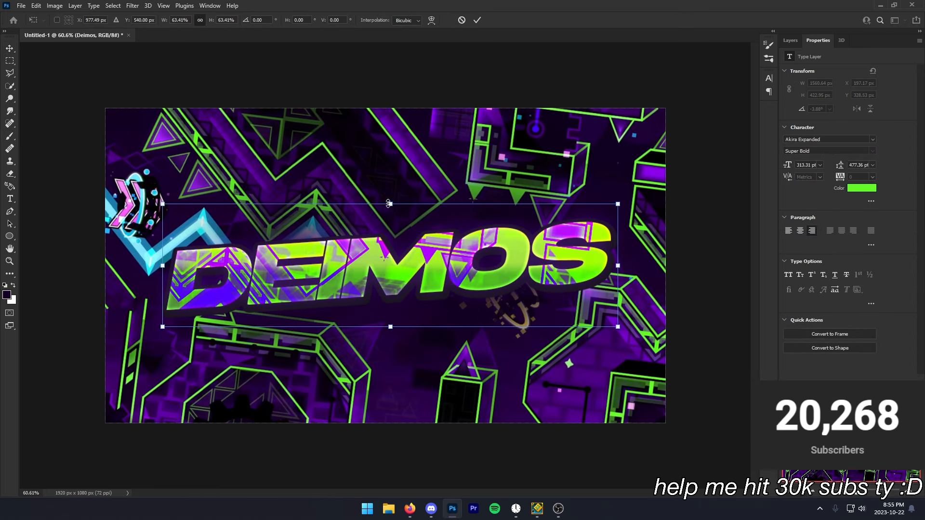
drag(392, 204, 394, 195)
drag(394, 247, 398, 252)
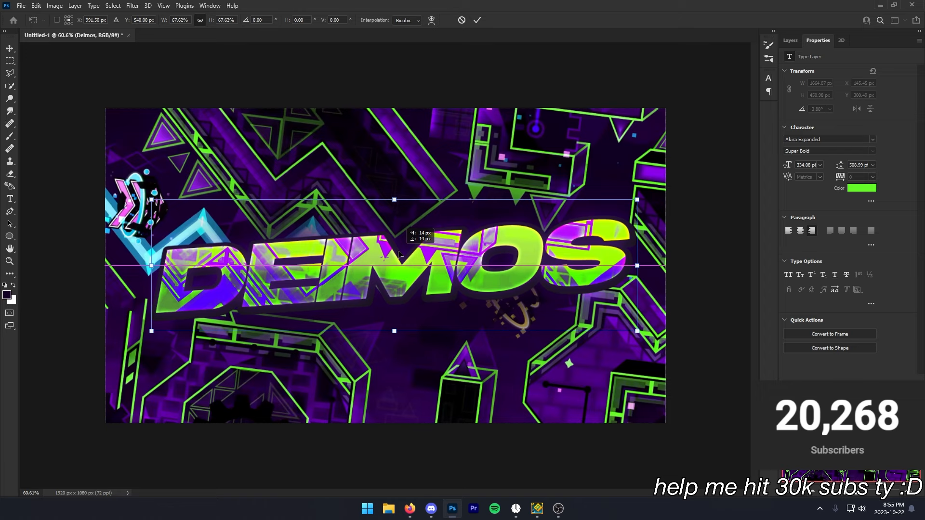
click(477, 20)
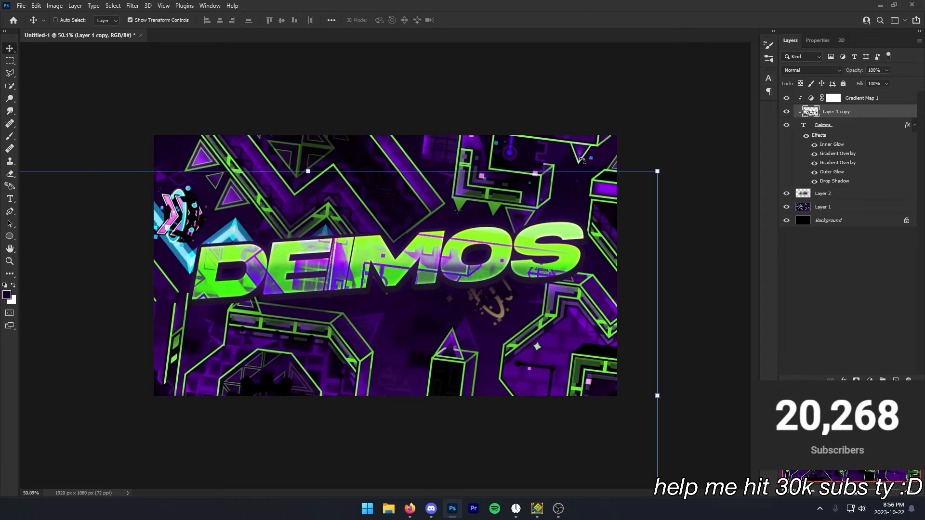
Create a new empty layer above the Gradient Map 1 layer.
click(821, 272)
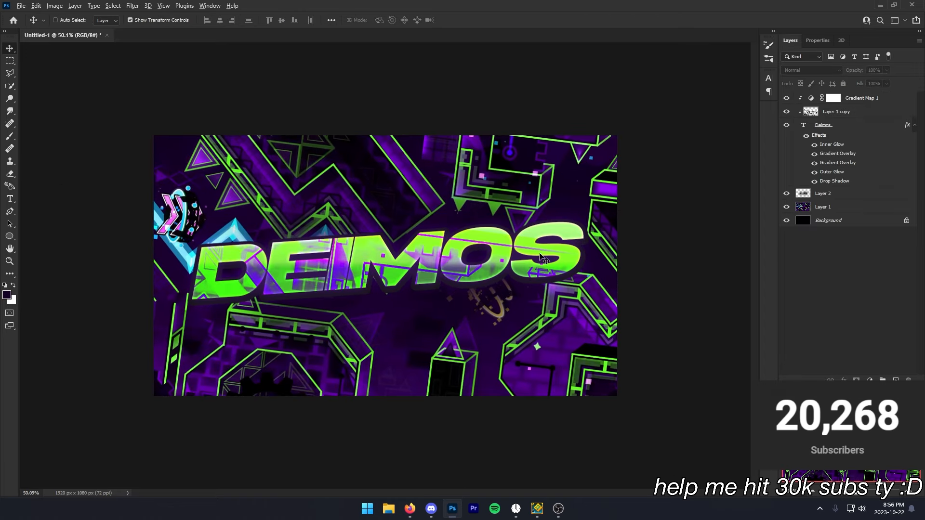
scroll(540, 241, up, 5)
scroll(540, 241, down, 7)
scroll(540, 241, up, 3)
click(860, 100)
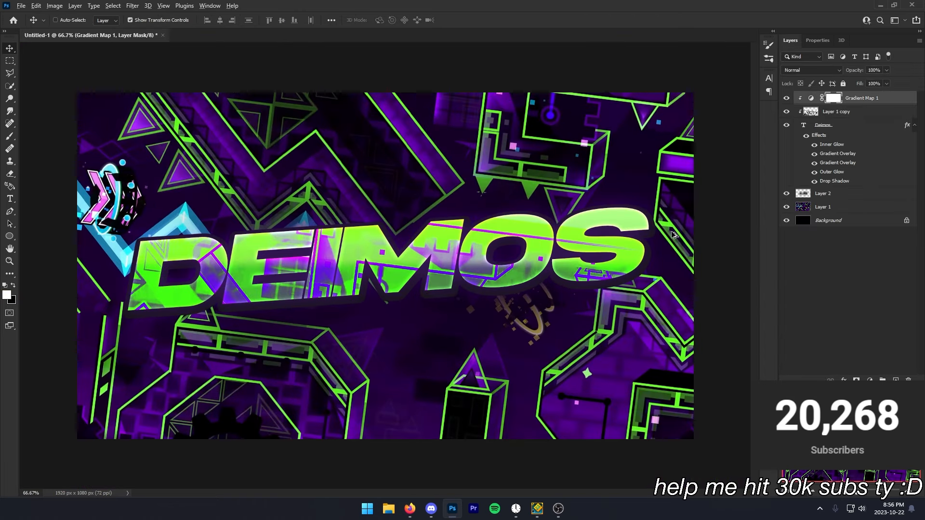
scroll(468, 301, down, 1)
click(894, 379)
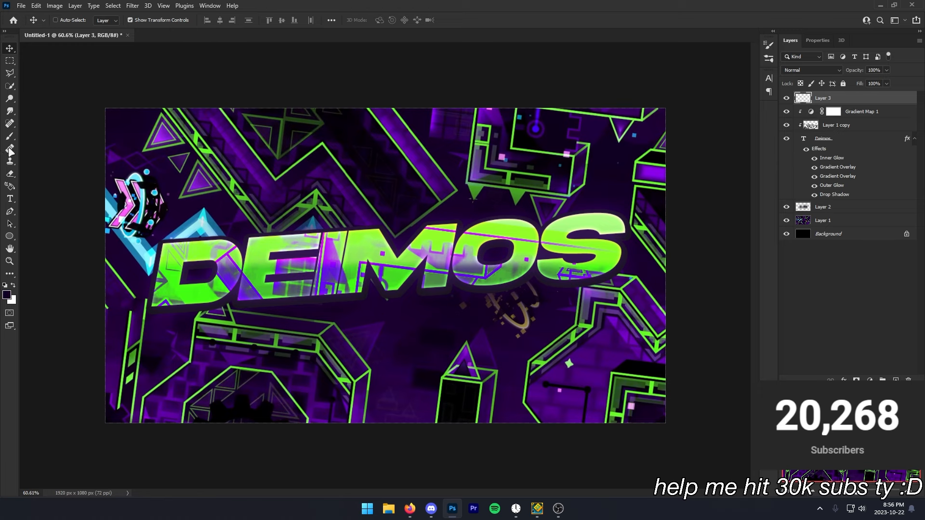
Set the foreground colour to black and enlarge the soft brush to 1200 px.
click(6, 295)
text(b)
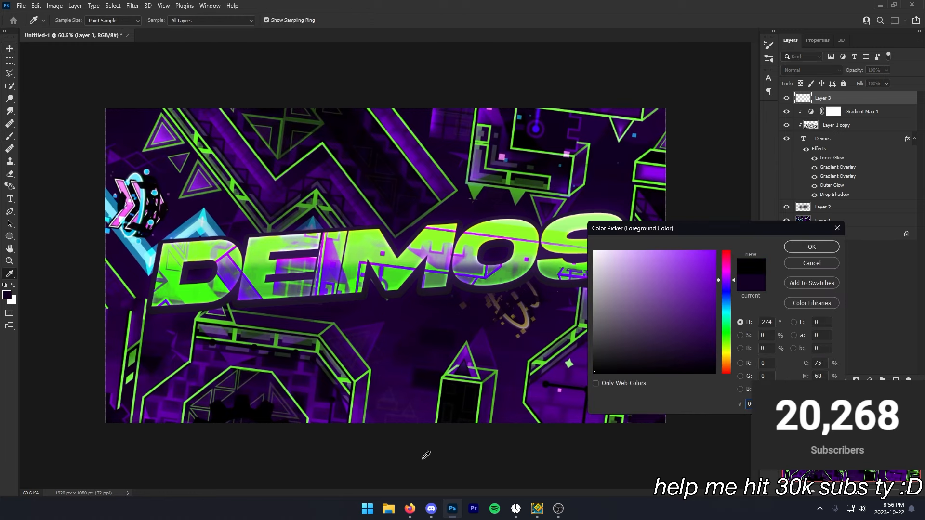
click(799, 247)
key(b)
scroll(576, 342, down, 5)
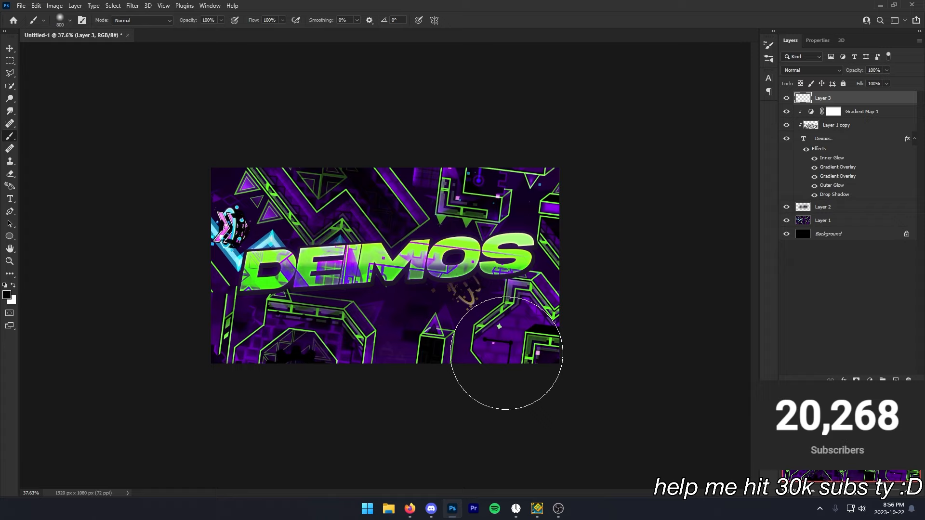
key(bracketright)
key(bracketright)
key(bracketright)
key(bracketright)
click(7, 295)
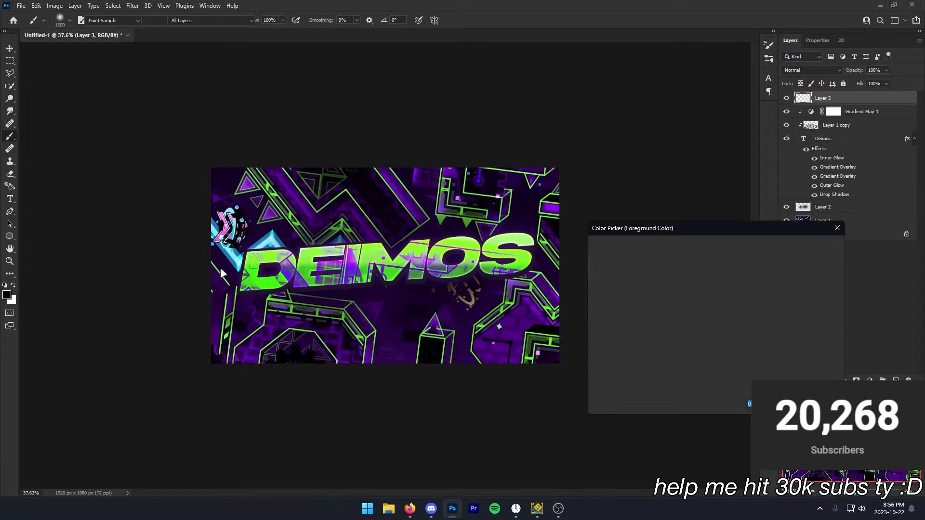
click(803, 248)
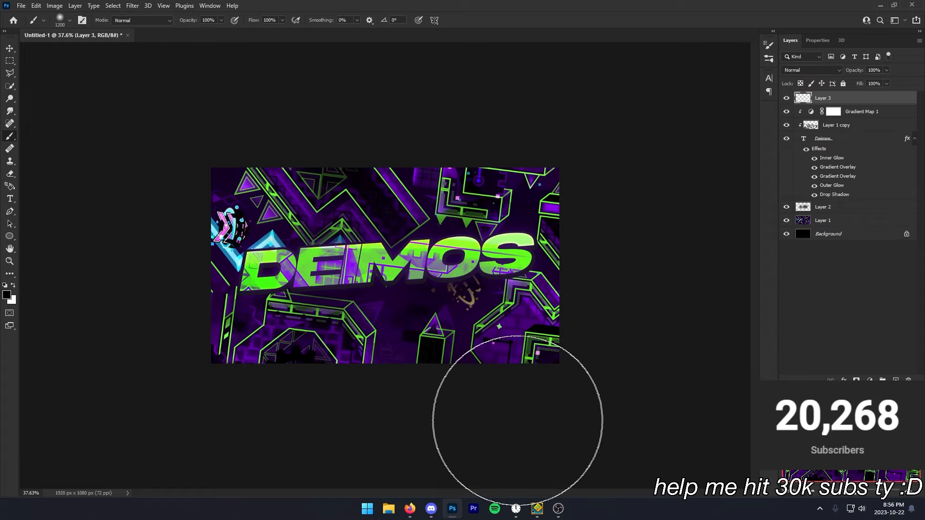
Examine the lettering up close and the whole thumbnail composition at several magnifications.
scroll(482, 395, up, 3)
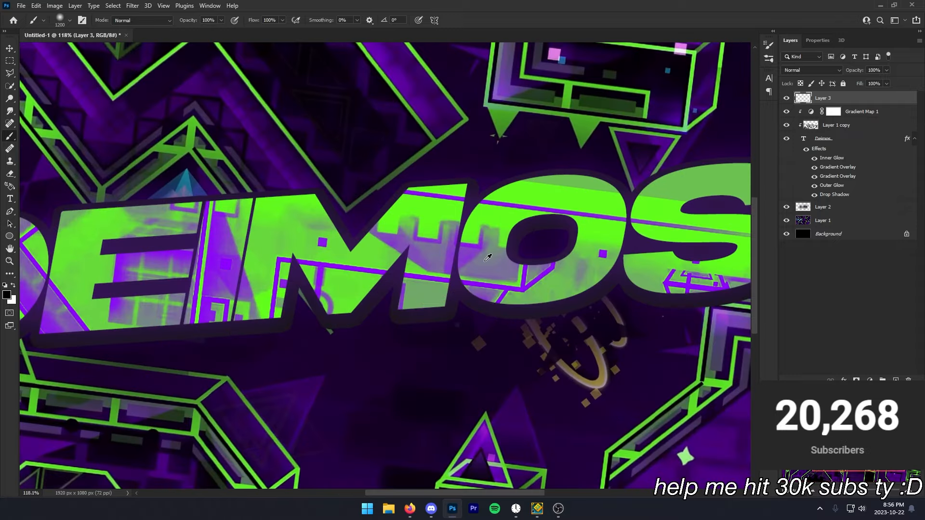
scroll(458, 393, down, 4)
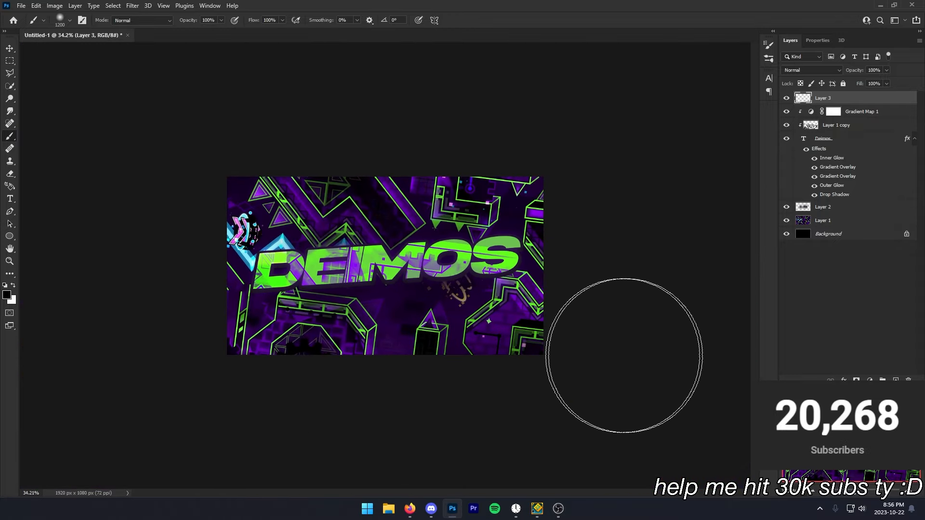
scroll(470, 277, up, 3)
scroll(264, 372, down, 3)
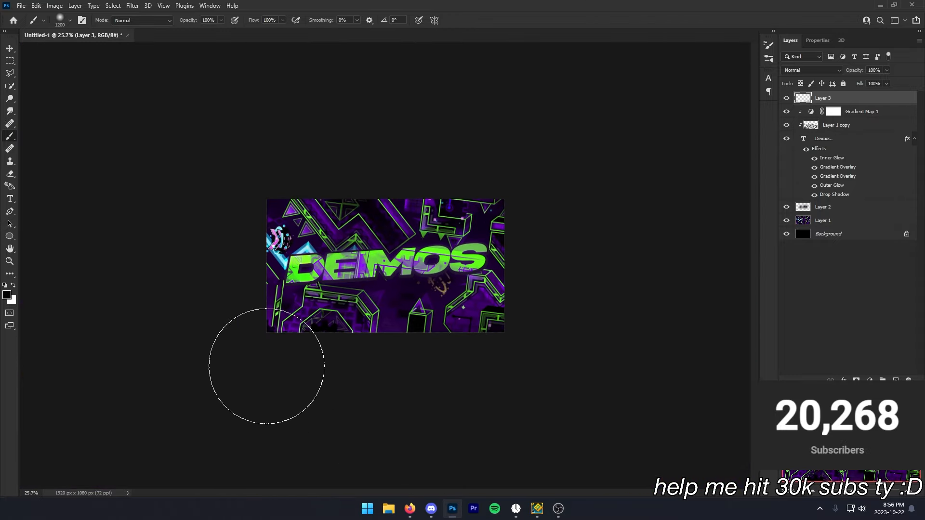
scroll(279, 413, up, 3)
scroll(279, 404, down, 1)
scroll(299, 434, up, 3)
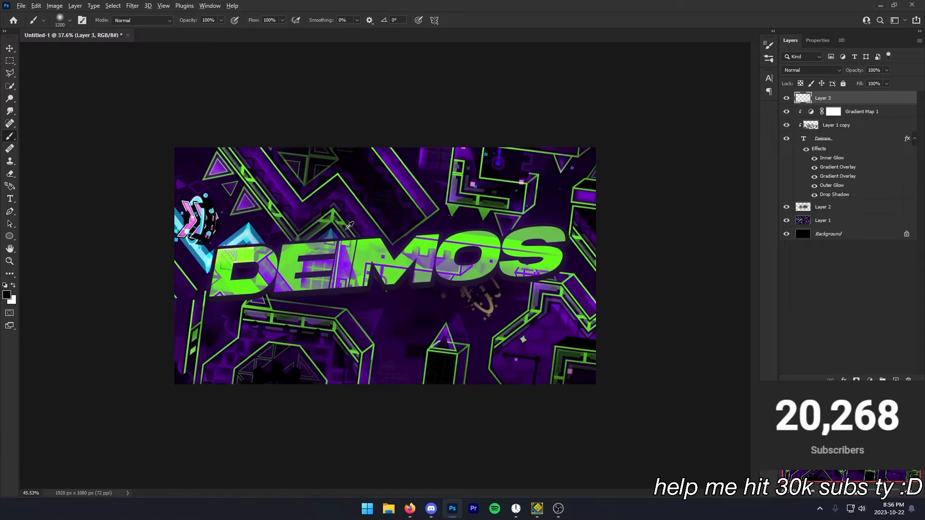
scroll(406, 192, down, 2)
scroll(406, 193, up, 3)
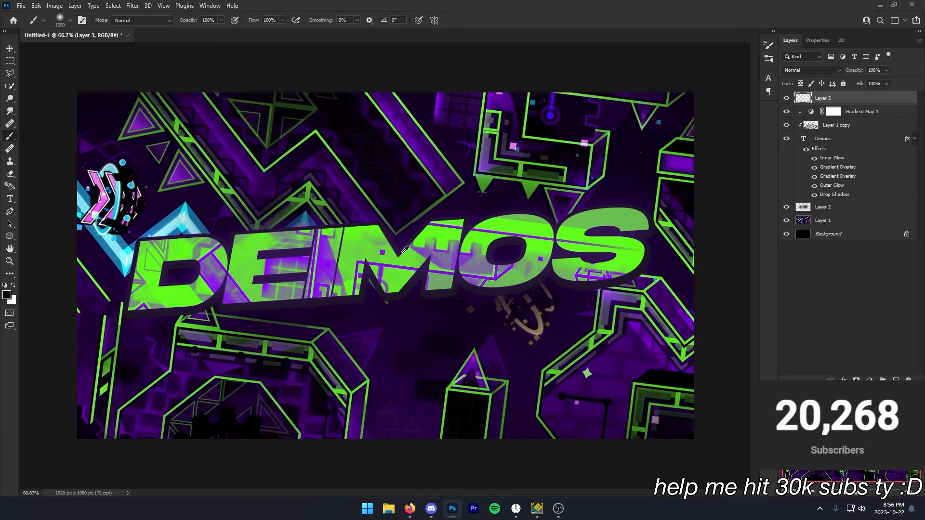
scroll(488, 225, down, 2)
scroll(488, 224, up, 2)
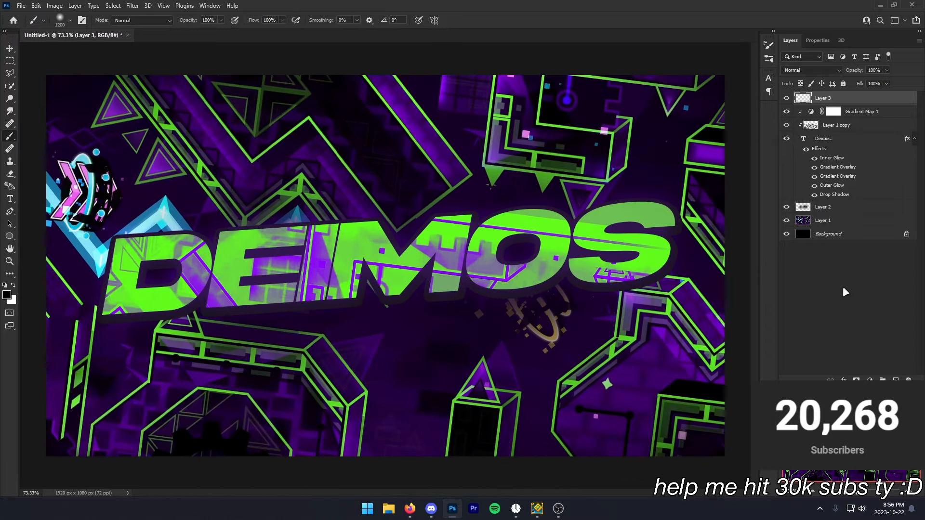
Open the Deimos text layer's blending options, accept them, and examine the title's effects.
click(824, 139)
double_click(817, 152)
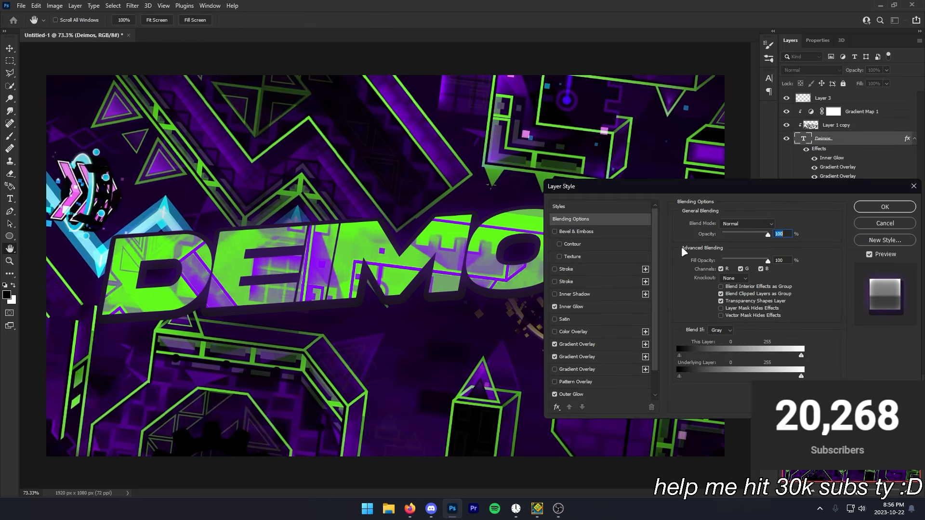
click(885, 207)
click(826, 298)
scroll(480, 268, down, 2)
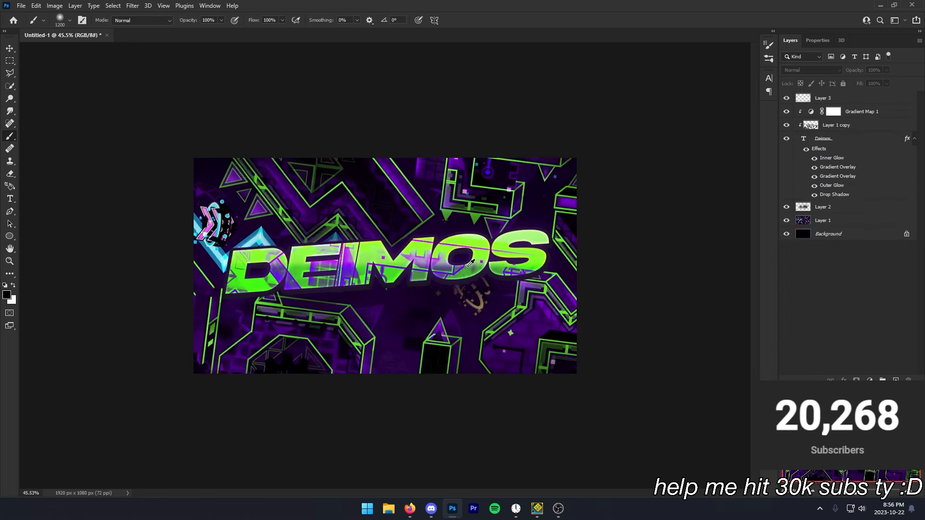
scroll(395, 268, up, 3)
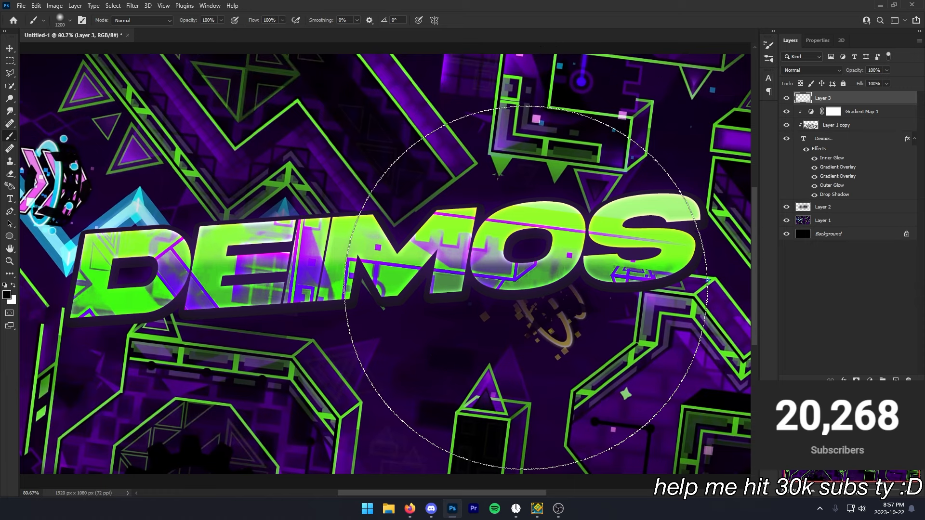
scroll(558, 226, down, 2)
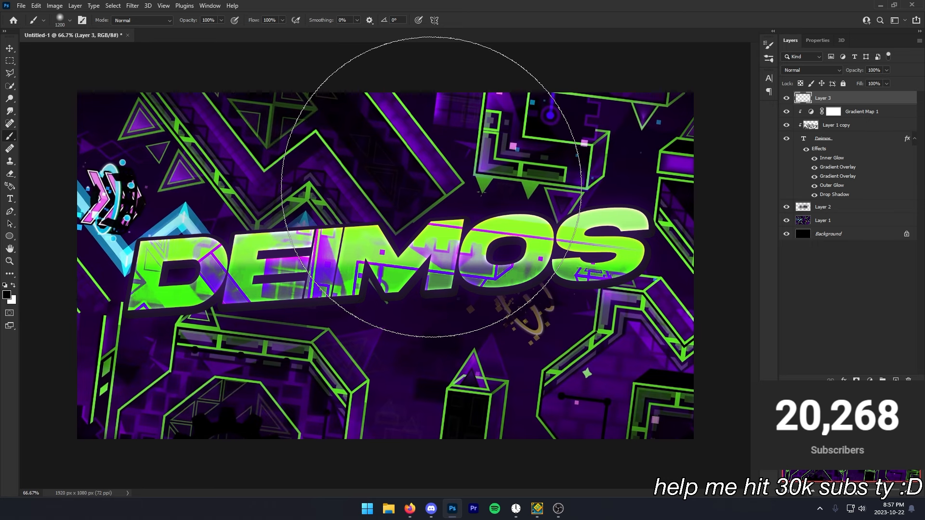
scroll(431, 203, down, 3)
scroll(637, 192, up, 2)
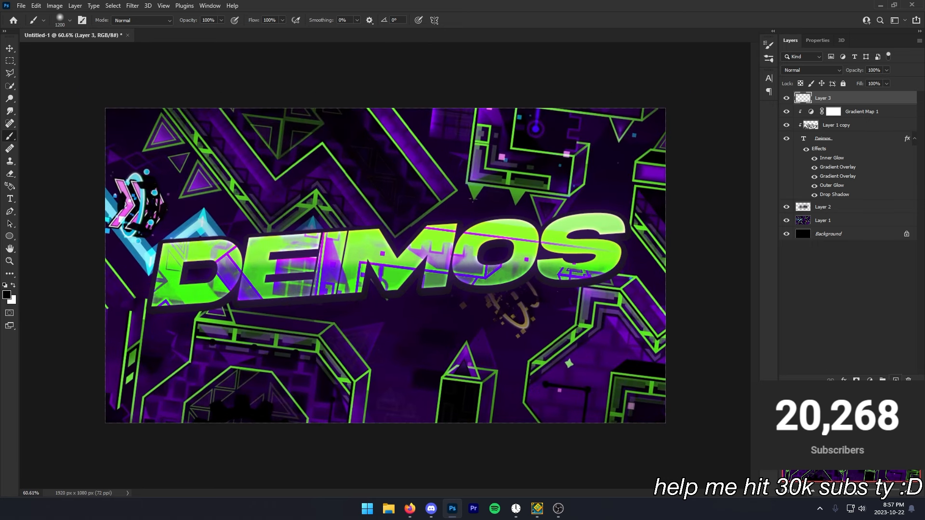
Create a new top layer and set the foreground colour to bright green (H 94, S 83, B 100).
key(ctrl+shift+alt+n)
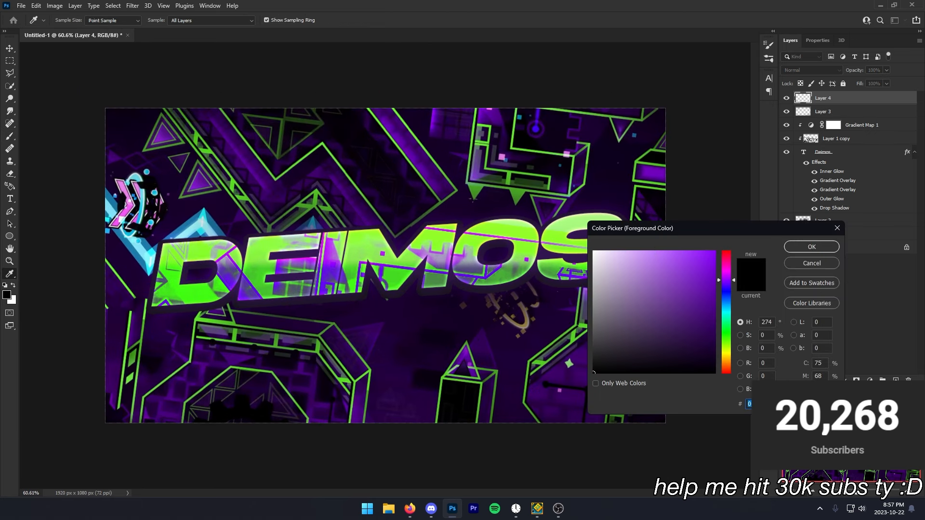
drag(726, 336, 729, 341)
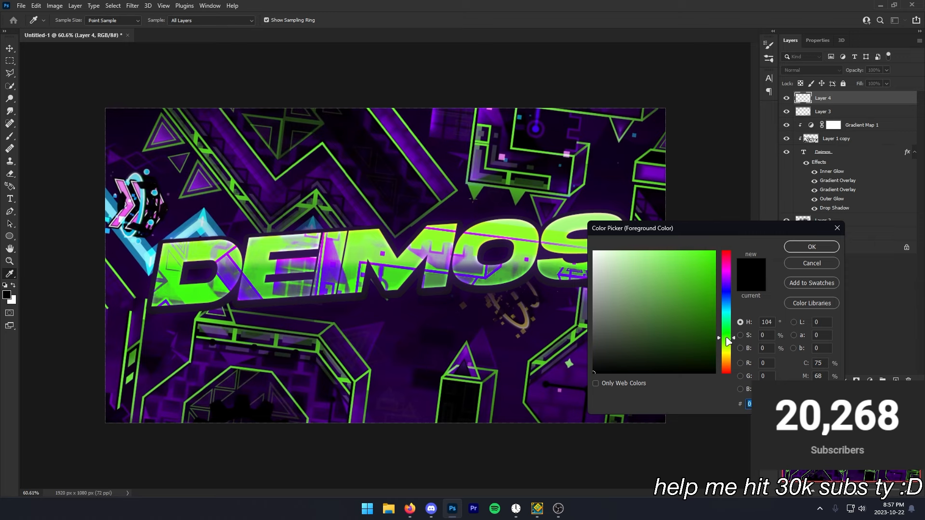
click(557, 242)
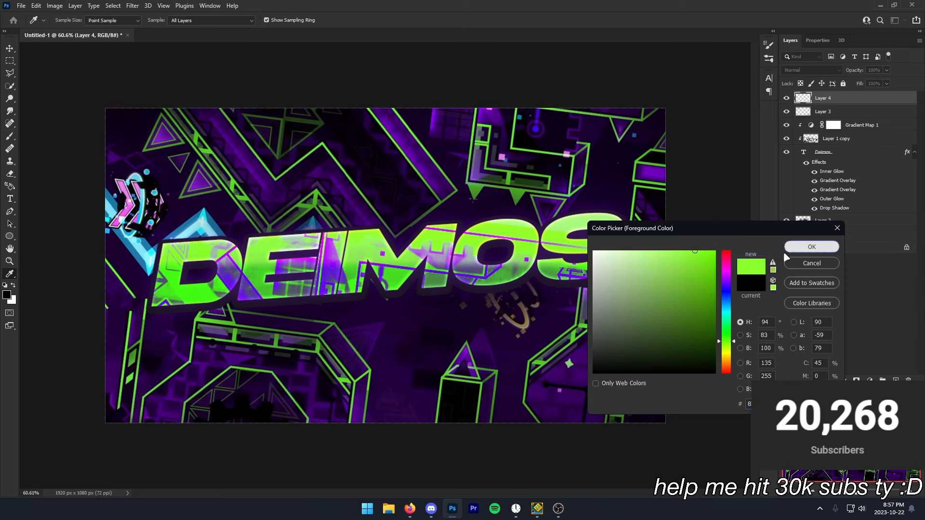
click(812, 246)
Paint soft green glow spots over the title's S and M with a 500 px brush.
key(b)
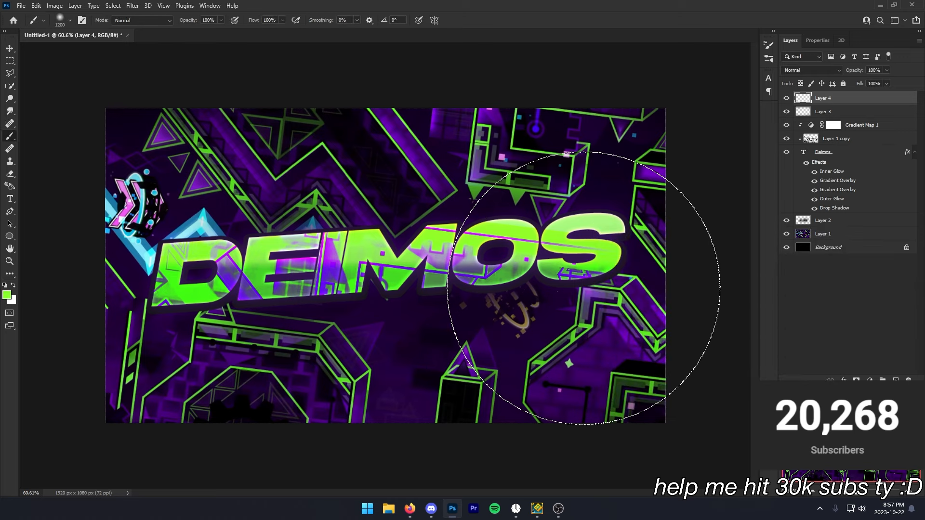
key(bracketleft)
key(bracketleft)
key(bracketleft)
key(bracketleft)
key(bracketleft)
key(bracketleft)
key(bracketleft)
key(bracketleft)
key(bracketleft)
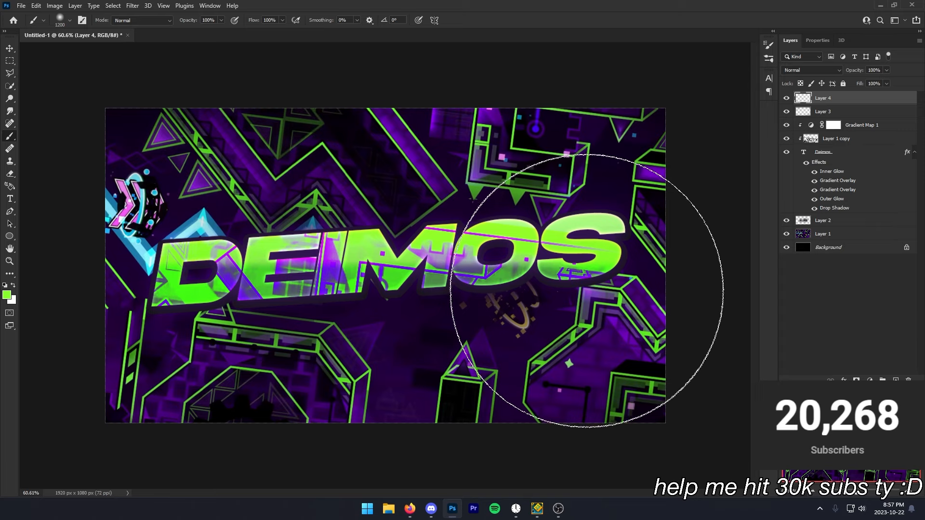
key(bracketright)
key(bracketright)
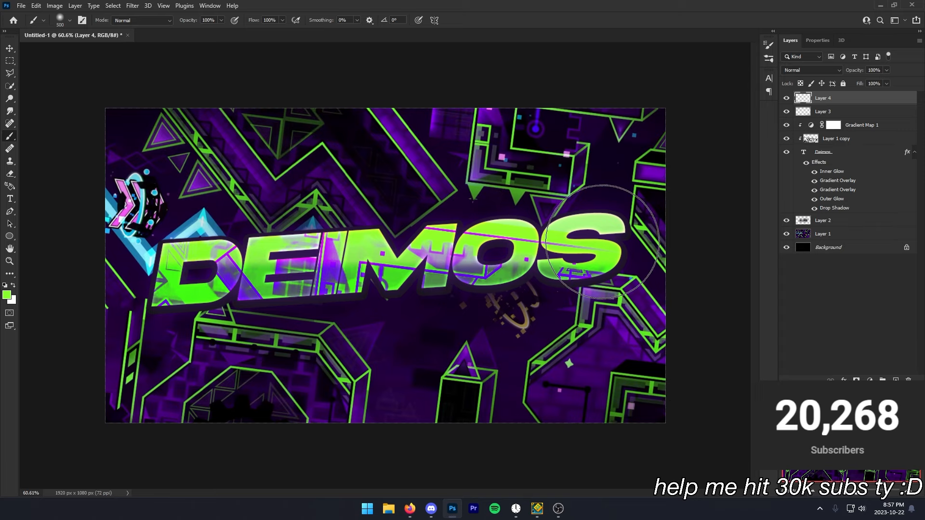
click(604, 236)
scroll(503, 227, up, 1)
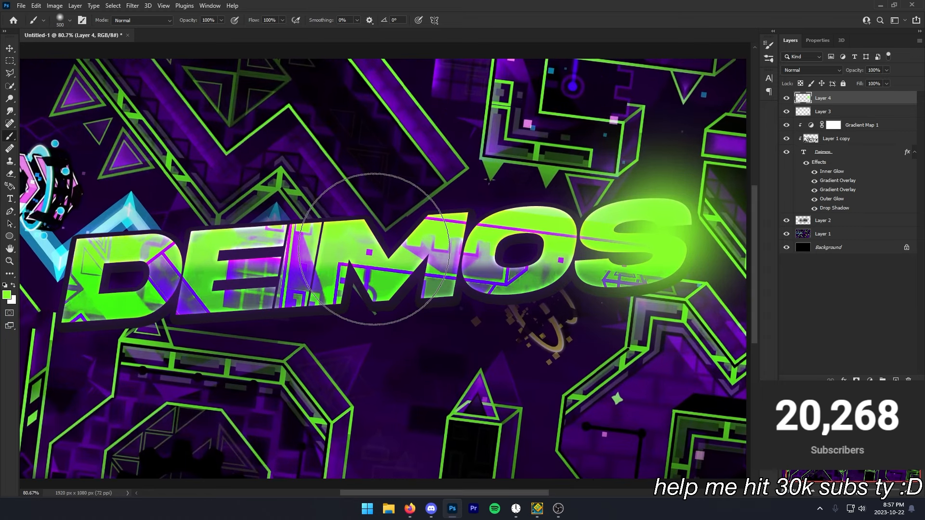
click(408, 267)
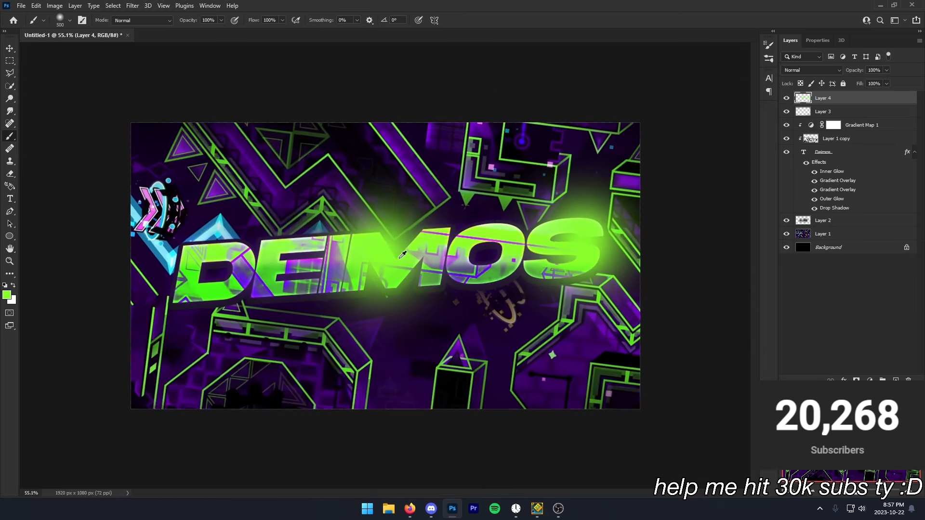
scroll(405, 268, up, 1)
Paint a soft green glow spot over the title's D, undoing and repainting it to adjust its position.
click(159, 260)
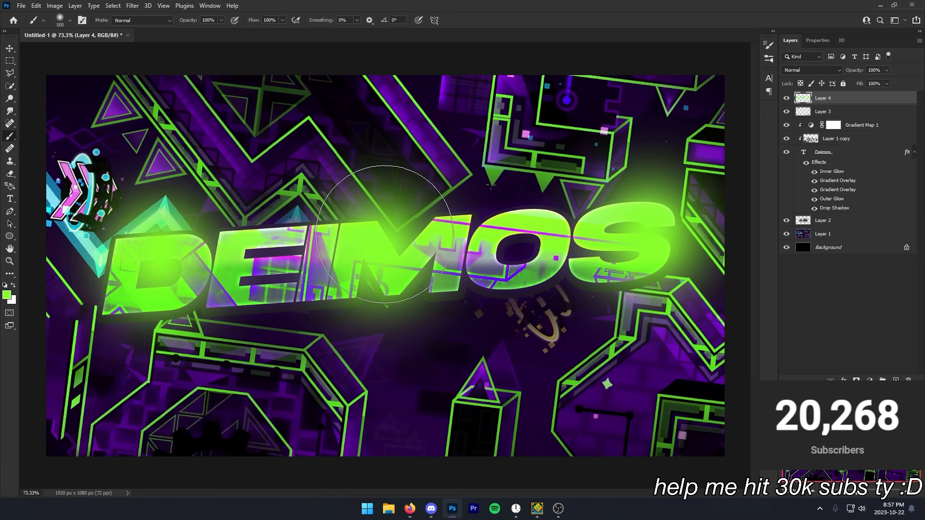
key(ctrl+z)
click(159, 243)
key(ctrl+z)
click(159, 249)
scroll(159, 250, down, 4)
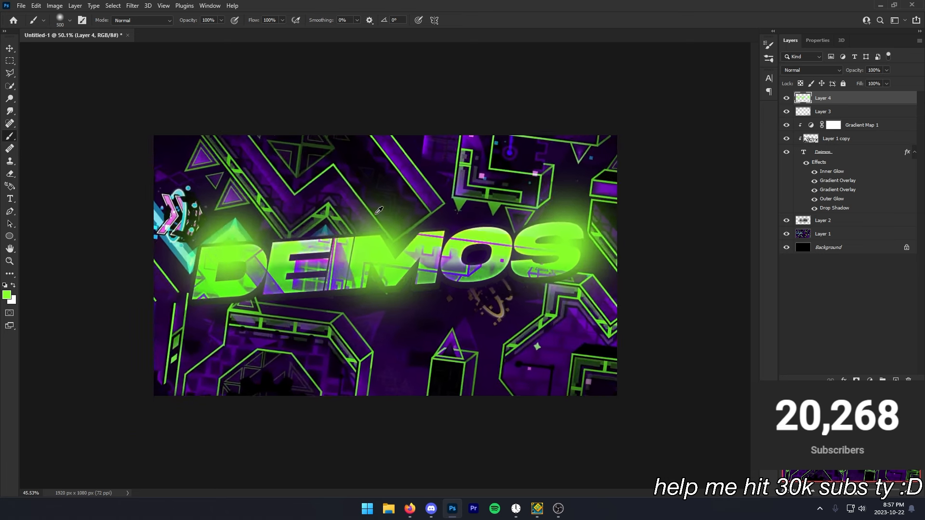
scroll(158, 250, up, 3)
Set the green glow layer's blend mode to Linear Dodge (Add) and its fill to about 52%.
click(803, 72)
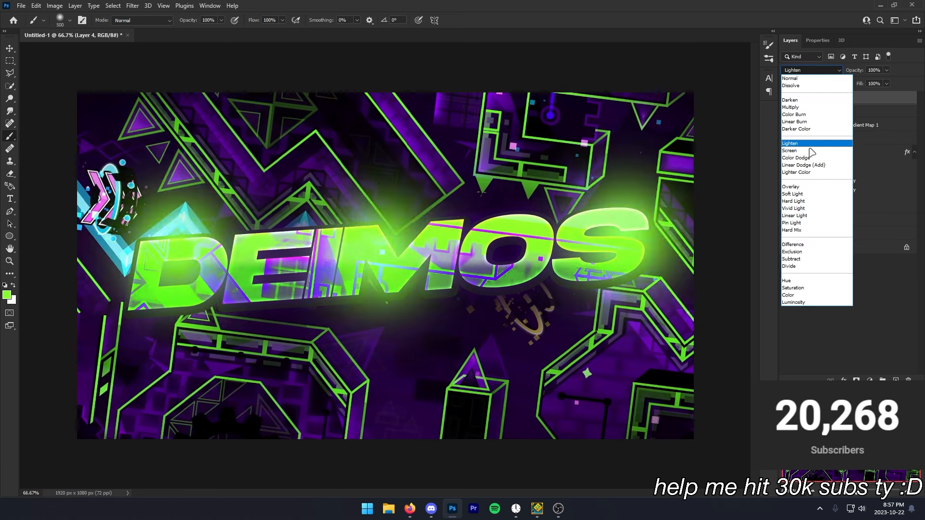
click(814, 166)
scroll(832, 109, up, 1)
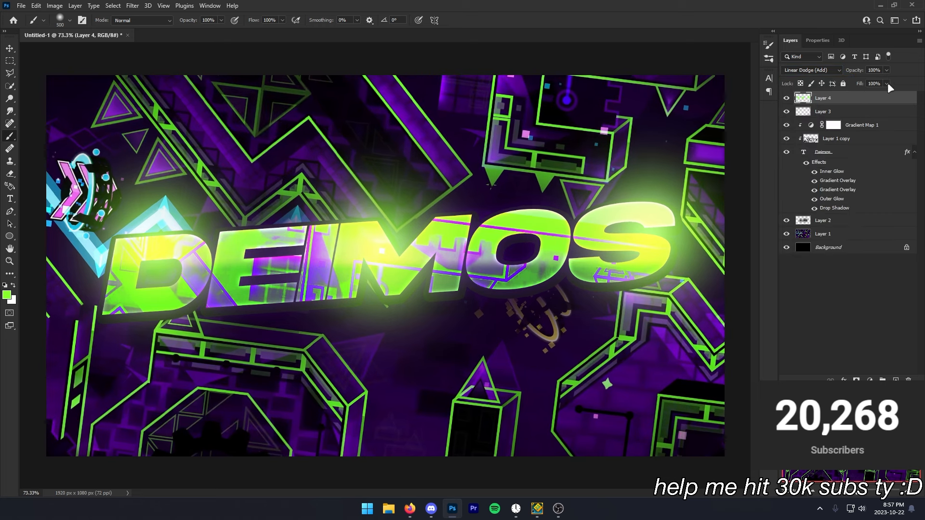
click(887, 84)
drag(871, 94, 866, 94)
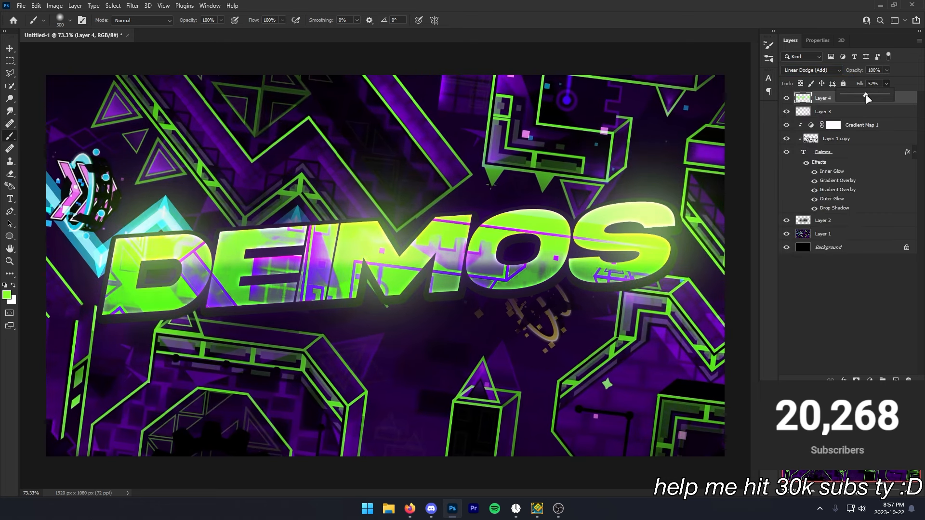
Create a new layer above the green glow layer and set the foreground colour to purple (H 268, S 83, B 100).
scroll(574, 204, down, 1)
scroll(574, 205, up, 2)
scroll(376, 267, down, 2)
click(820, 99)
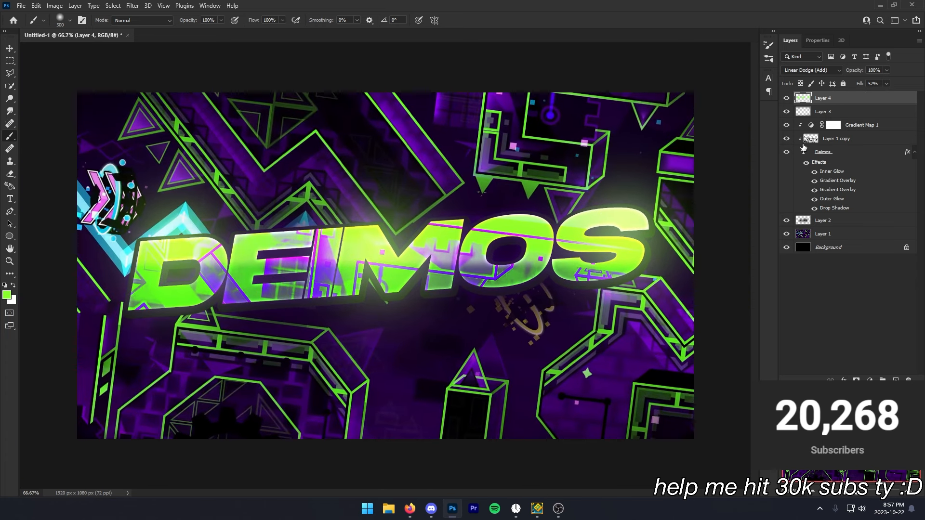
click(896, 379)
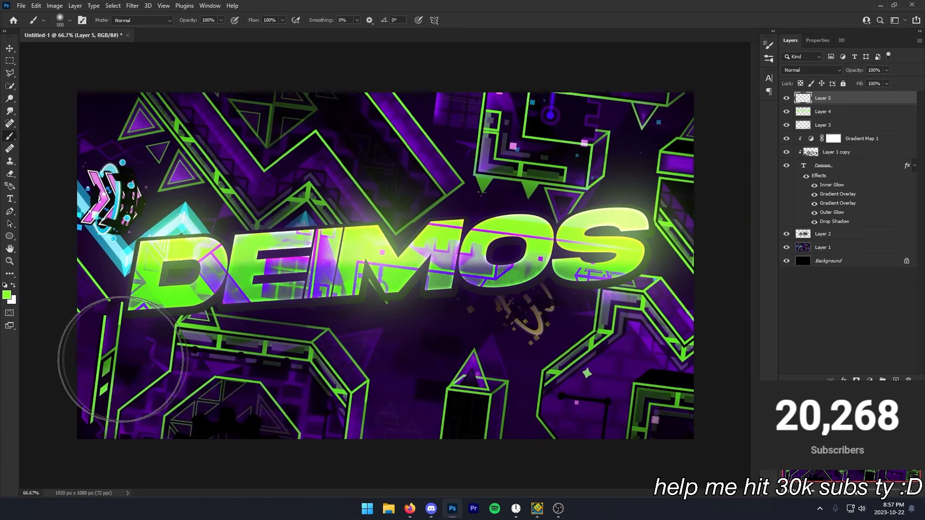
click(7, 295)
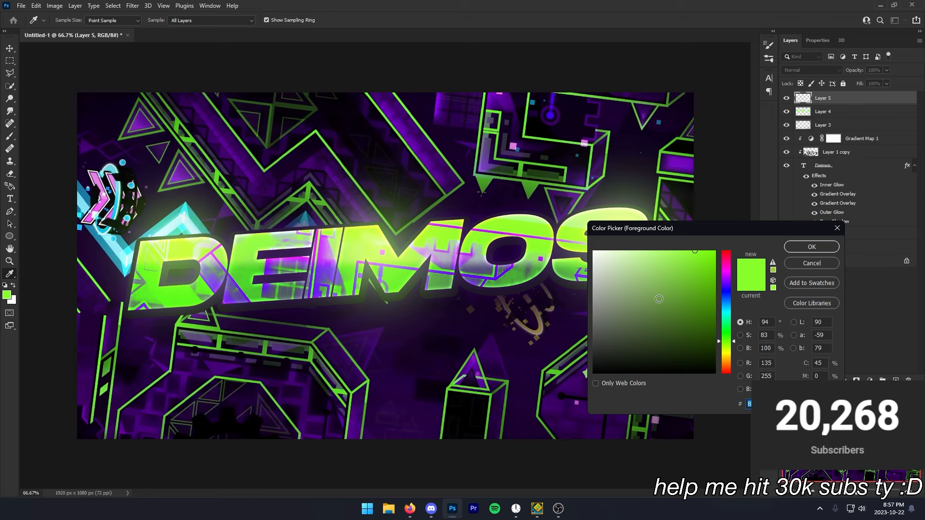
click(728, 279)
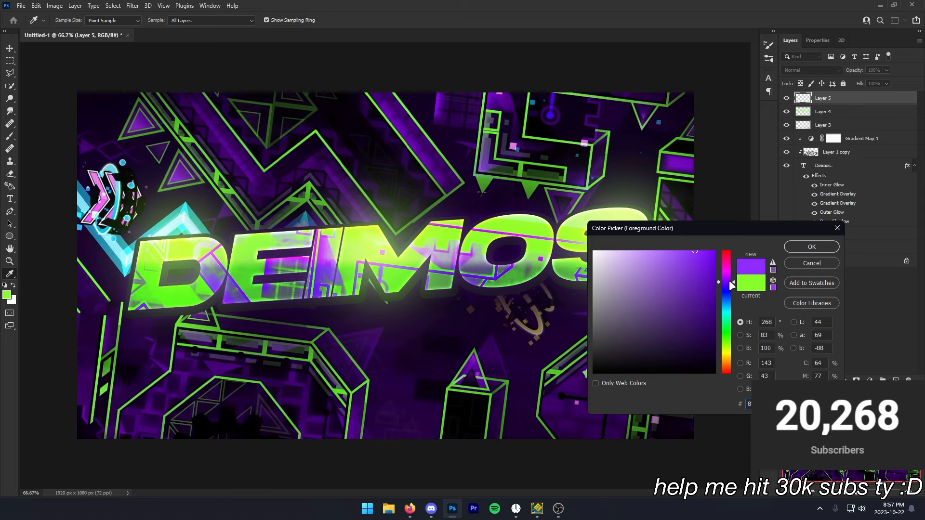
click(812, 247)
Paint soft purple glow spots over the image's lower-right and upper-left corners with a 1000 px brush.
key(ctrl+minus)
key(b)
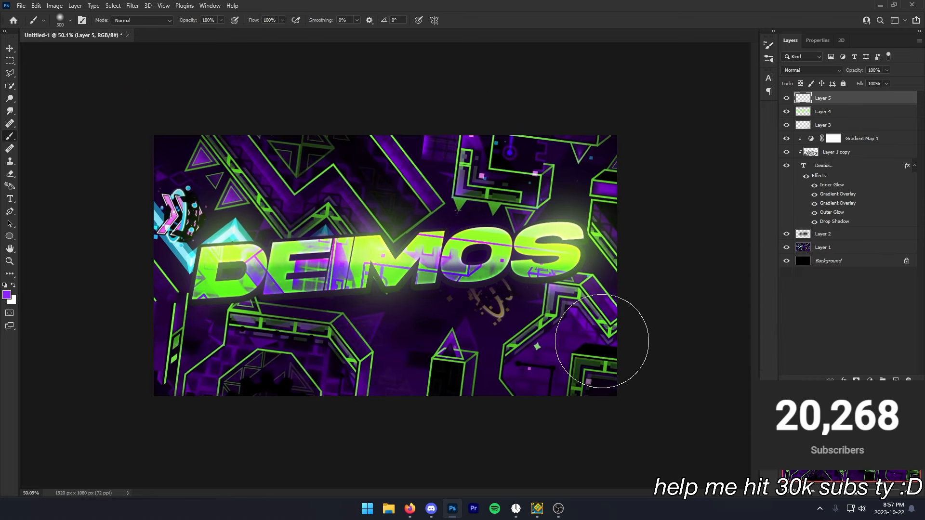
key(bracketright)
key(bracketright)
key(bracketright)
key(bracketright)
key(bracketright)
click(647, 361)
click(215, 84)
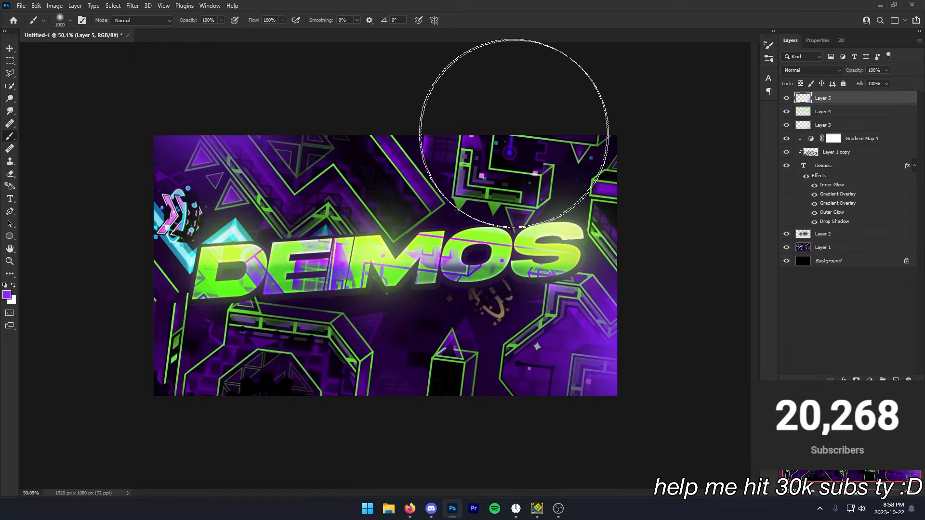
Set the purple glow layer's blend mode to Linear Dodge (Add) and its fill to 28%.
scroll(609, 190, down, 4)
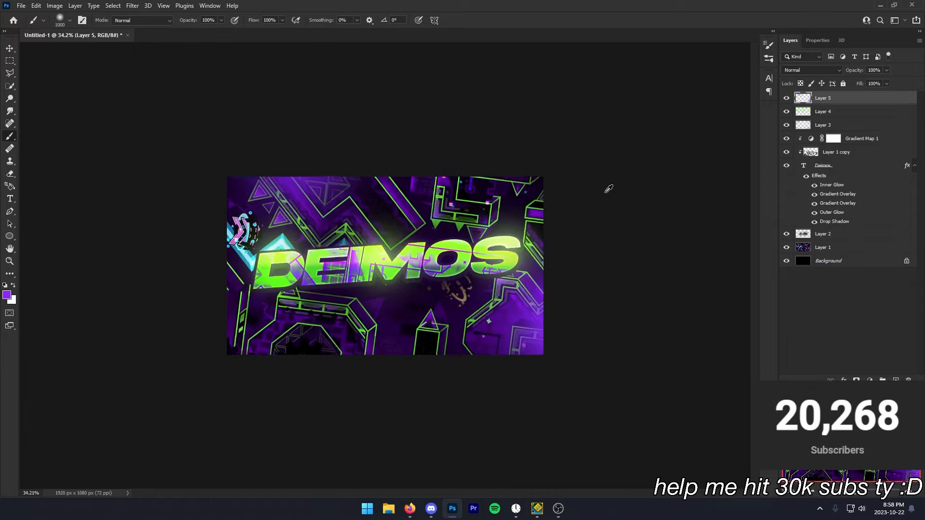
scroll(609, 190, up, 2)
scroll(578, 345, up, 3)
click(803, 72)
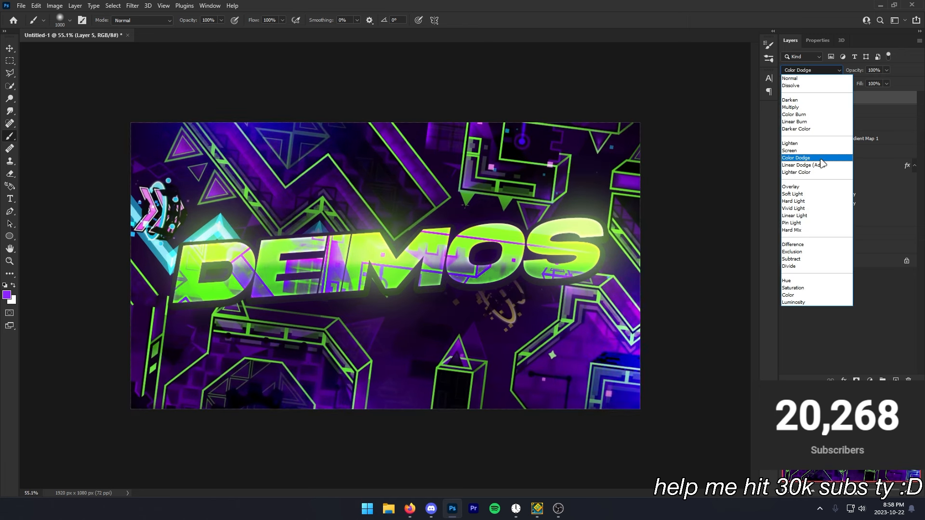
click(824, 165)
mouse_move(886, 83)
mouse_down()
mouse_move(888, 95)
mouse_move(855, 93)
mouse_up()
scroll(499, 262, down, 11)
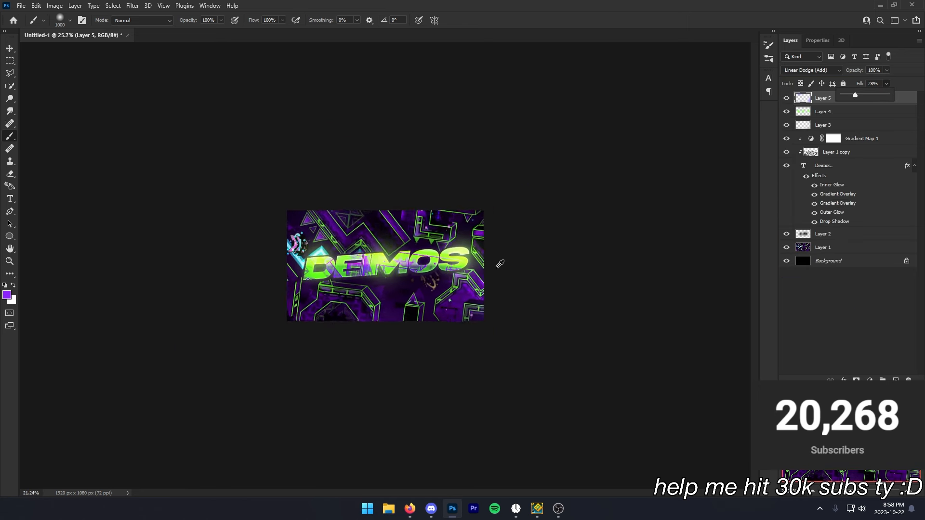
scroll(499, 263, up, 12)
Create another new layer on top and set the foreground colour to black.
click(896, 380)
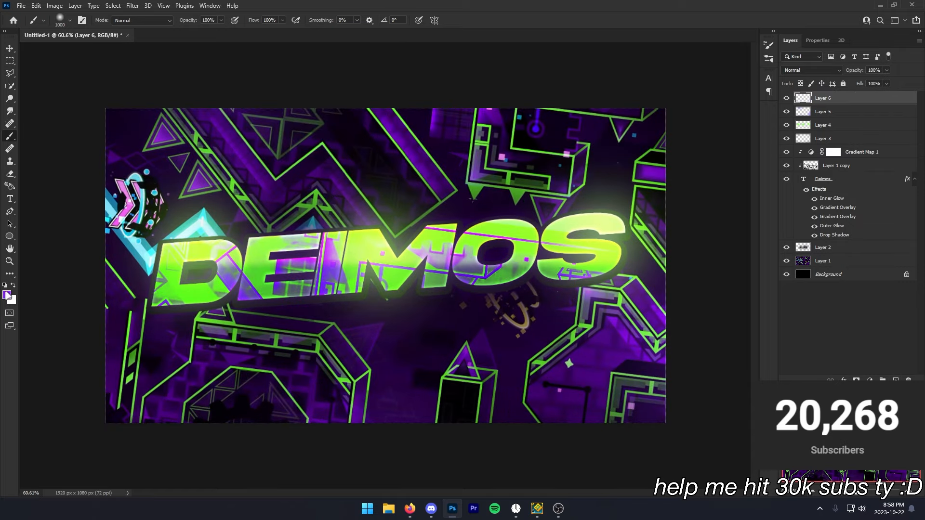
click(6, 295)
text(b)
click(838, 246)
key(b)
scroll(660, 392, down, 3)
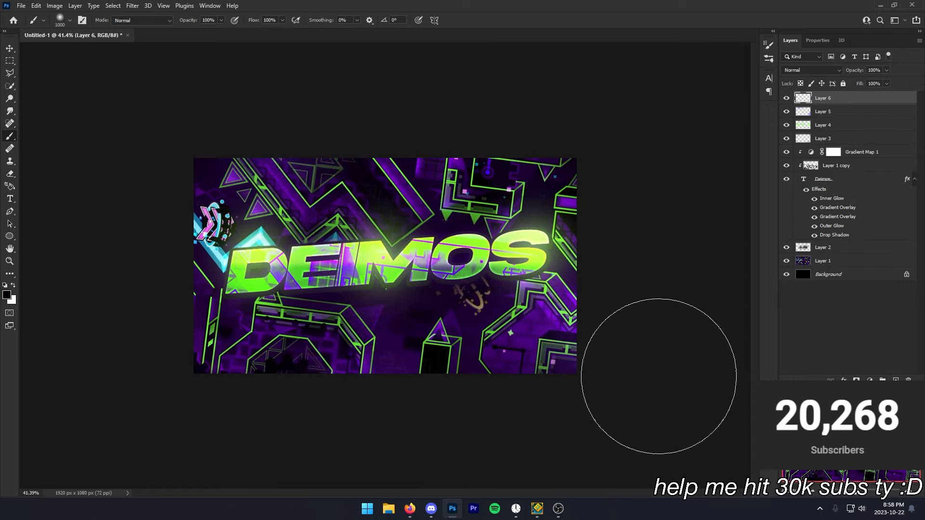
click(7, 296)
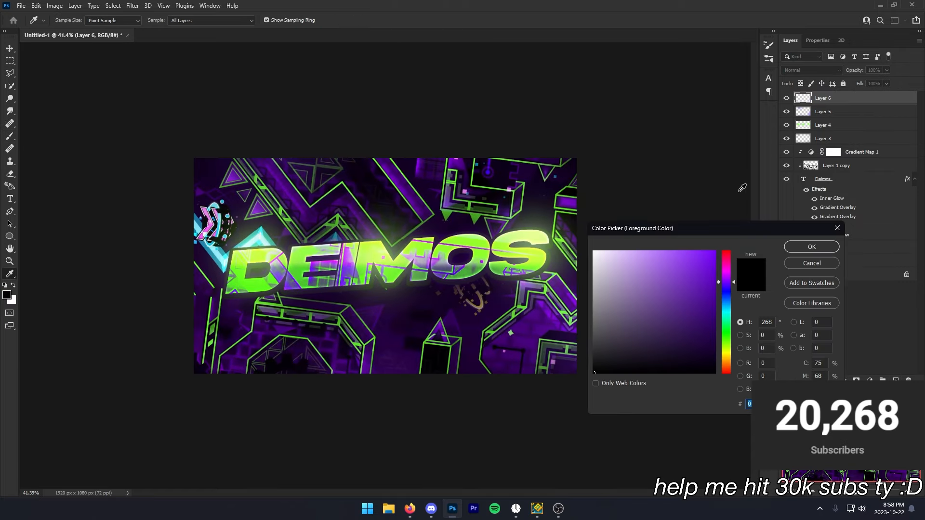
click(812, 245)
Paint soft black shading around the image's corners with the 1000 px brush.
scroll(471, 284, up, 3)
scroll(471, 284, down, 3)
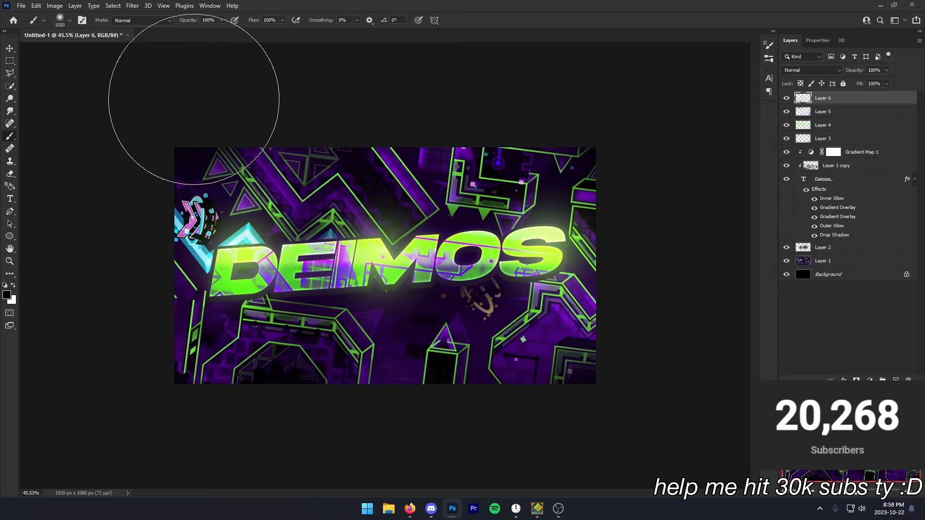
scroll(580, 183, down, 1)
scroll(617, 345, up, 1)
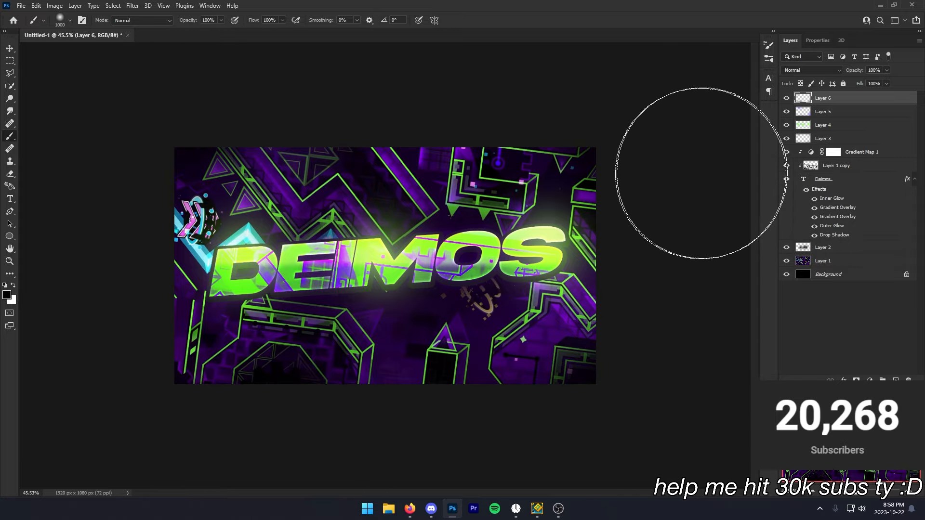
scroll(698, 169, down, 2)
scroll(723, 154, up, 3)
Set the black shading layer's blend mode to Overlay and deselect the layer.
click(810, 70)
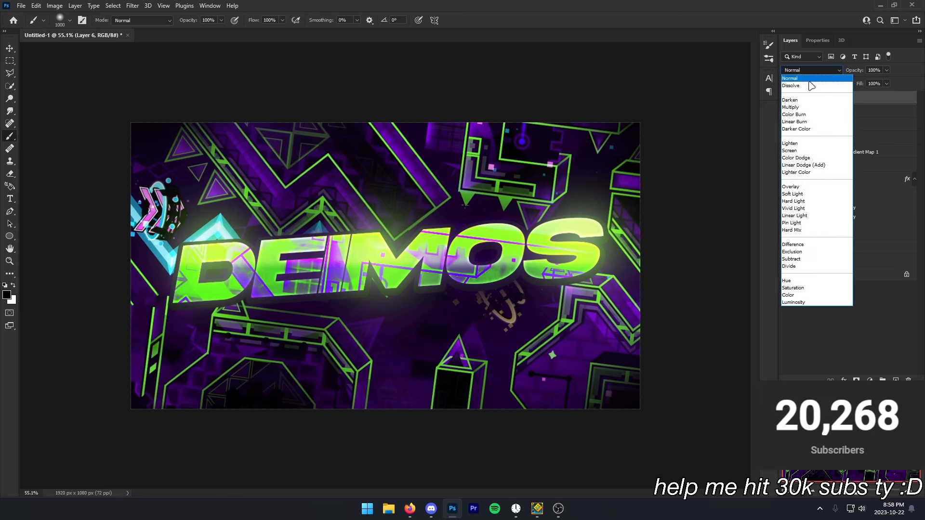
click(811, 189)
click(829, 316)
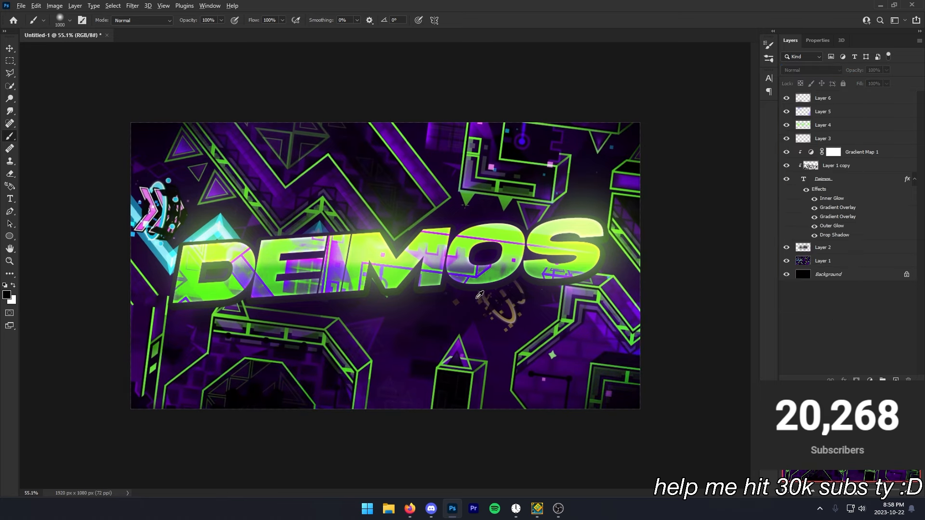
scroll(420, 239, down, 2)
scroll(420, 239, up, 1)
scroll(420, 238, up, 5)
scroll(420, 238, down, 4)
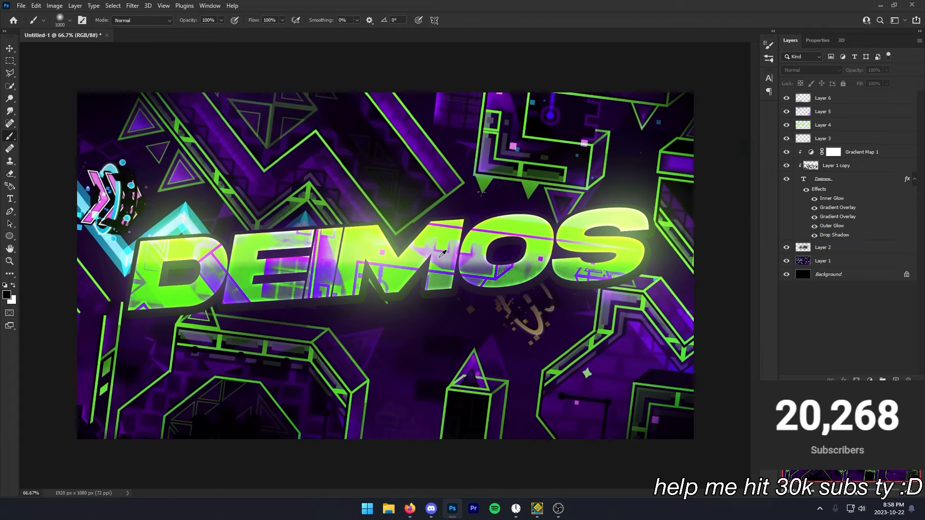
scroll(421, 239, up, 1)
Add an Exposure adjustment above the black shading layer with exposure +0.26, offset +0.0039 and gamma correction 0.87.
click(839, 98)
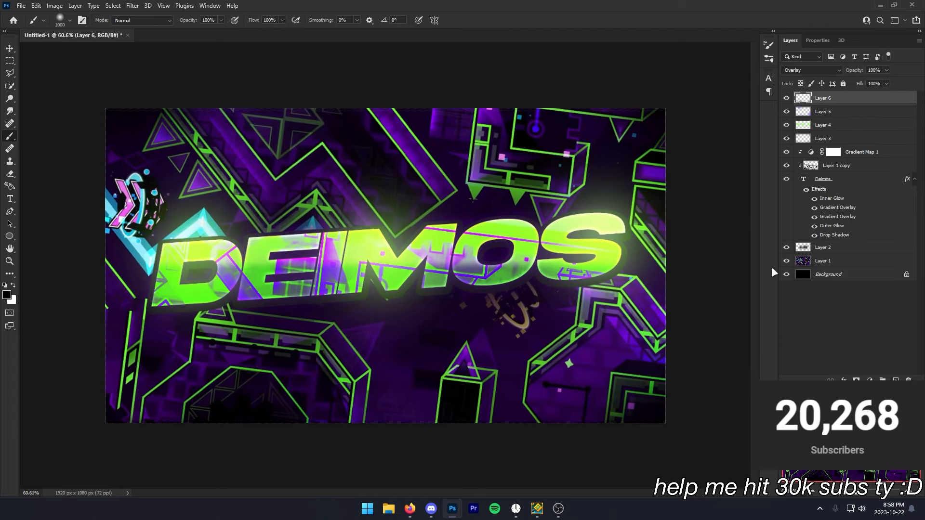
click(869, 381)
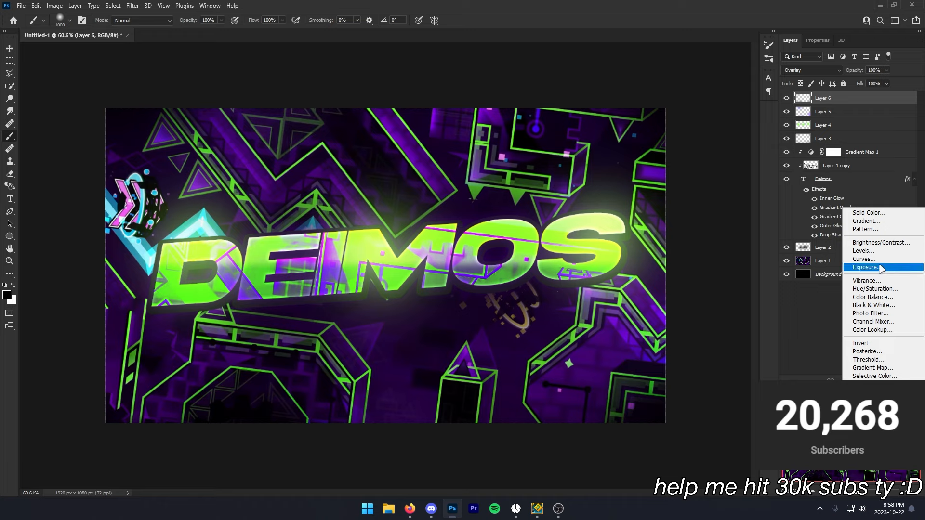
click(865, 268)
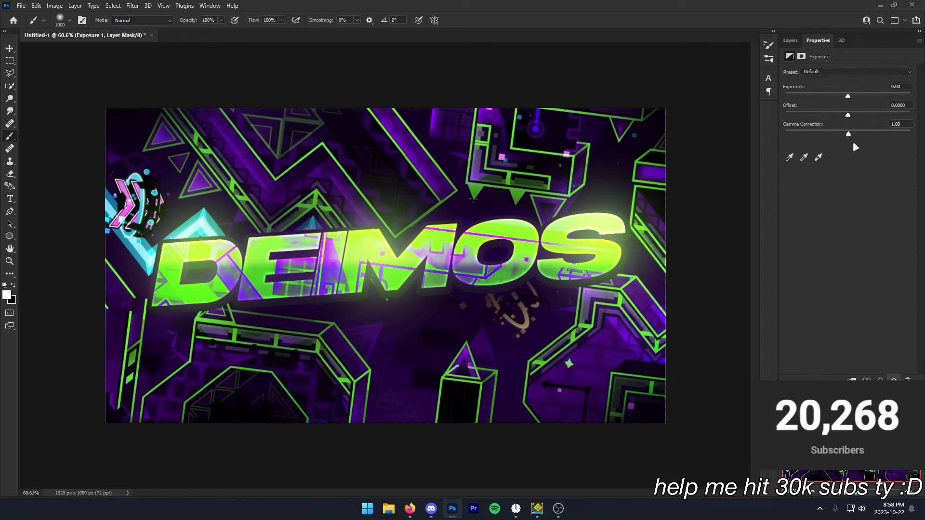
drag(850, 133, 848, 115)
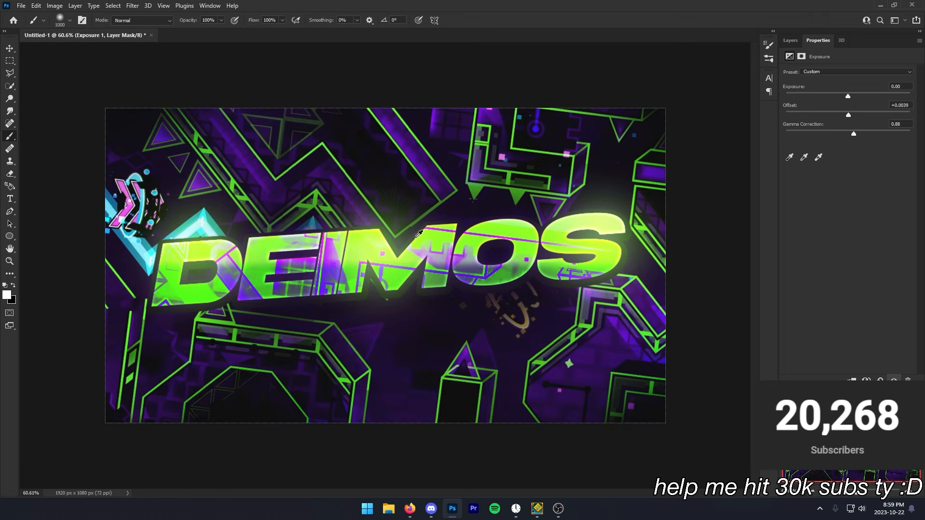
drag(848, 97, 852, 96)
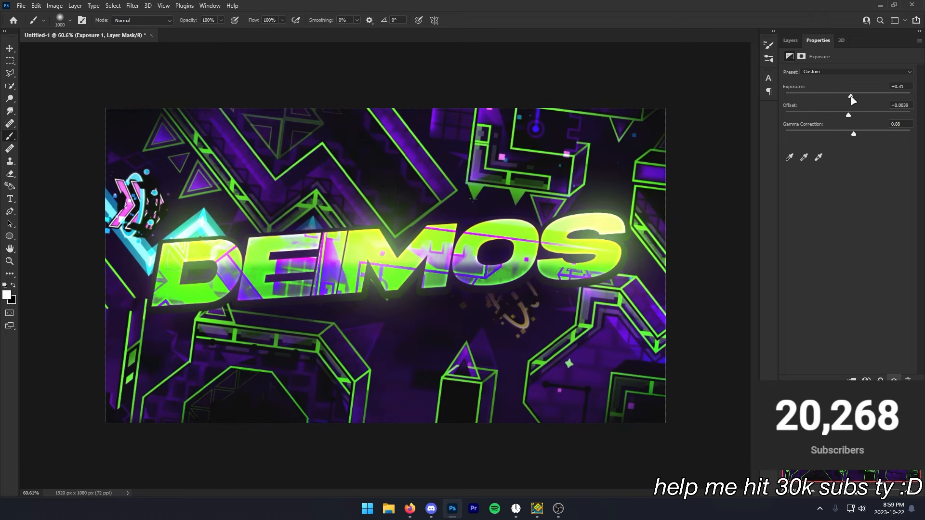
scroll(850, 98, down, 5)
scroll(853, 116, up, 6)
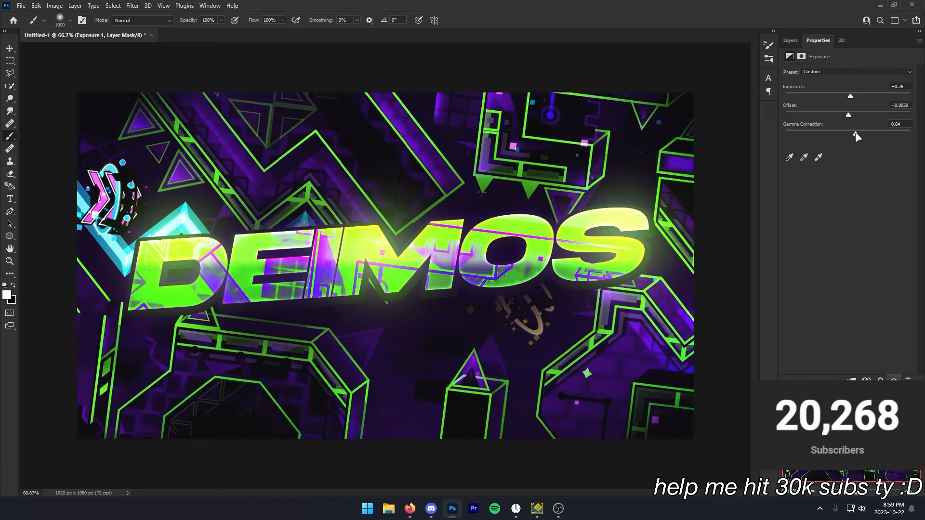
scroll(540, 245, down, 4)
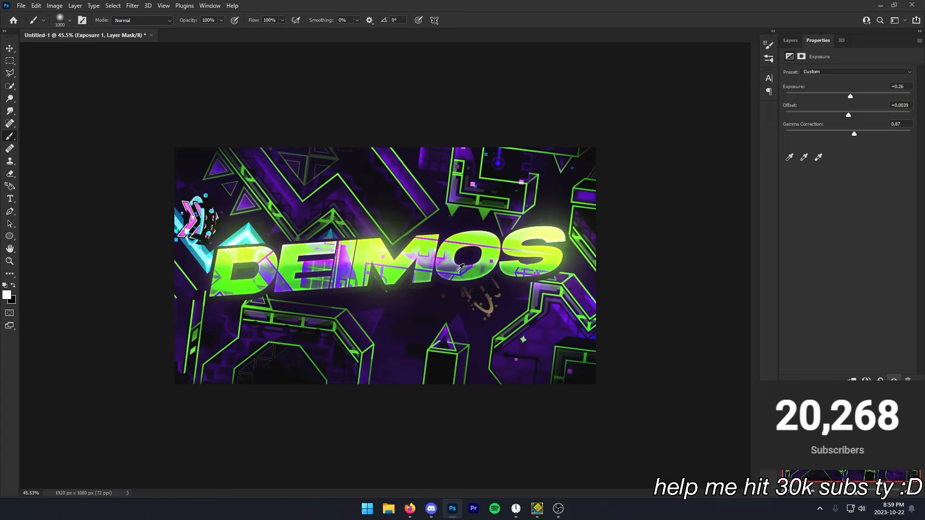
scroll(540, 244, up, 4)
Add a Levels adjustment layer with input midtones 0.79, input white 240 and output black 8.
click(790, 40)
scroll(493, 242, down, 4)
scroll(497, 238, up, 4)
click(870, 380)
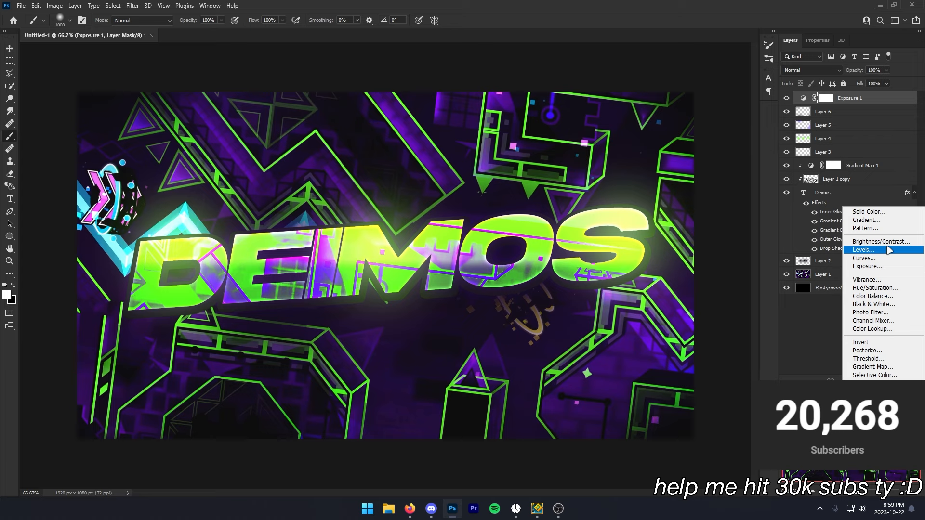
click(864, 250)
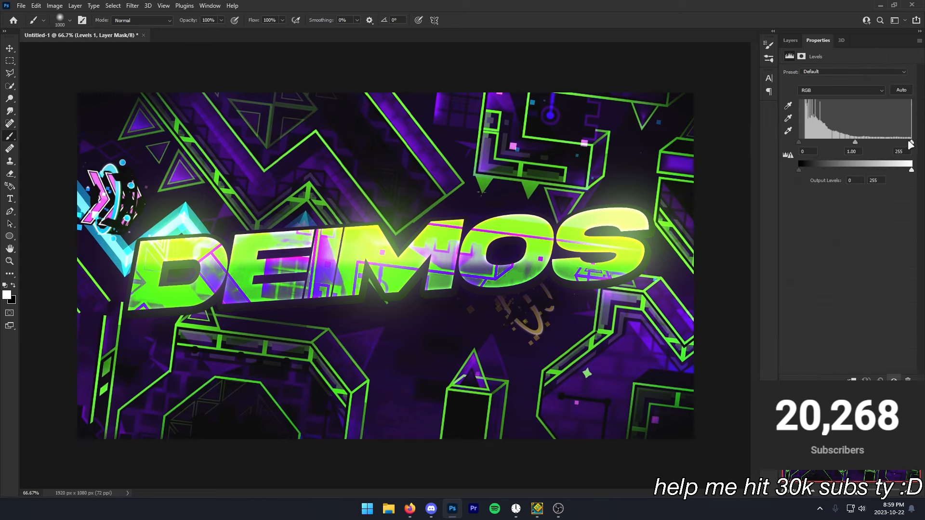
drag(912, 142, 907, 143)
drag(801, 169, 801, 170)
drag(859, 143, 860, 143)
drag(907, 142, 904, 143)
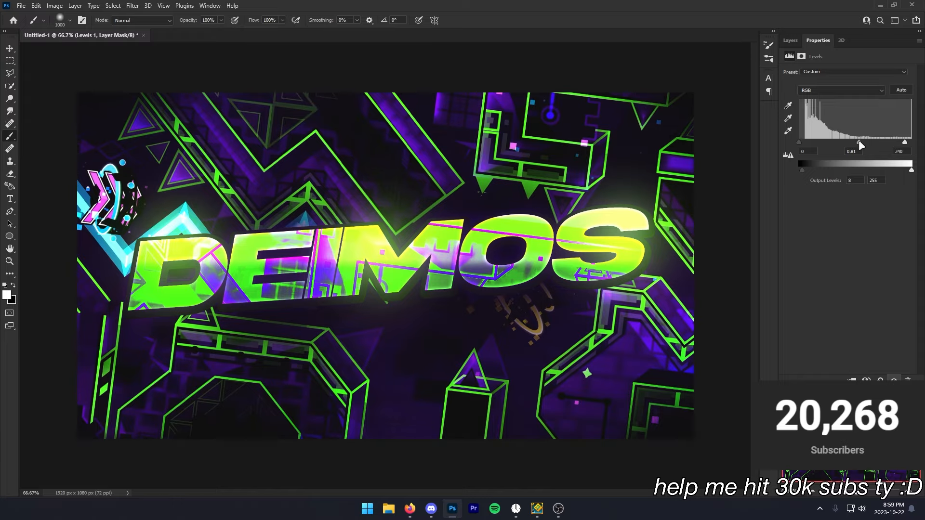
scroll(539, 242, down, 6)
scroll(364, 255, up, 9)
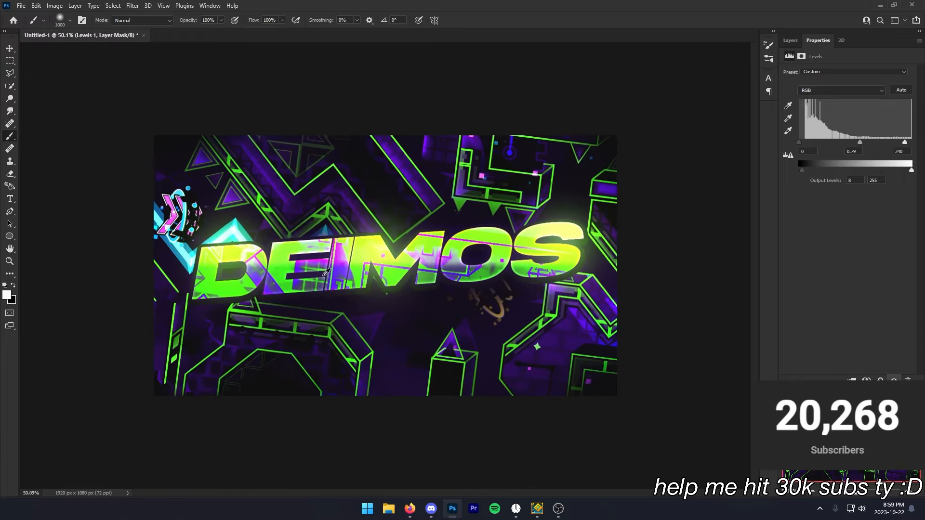
scroll(371, 244, down, 5)
scroll(424, 260, up, 5)
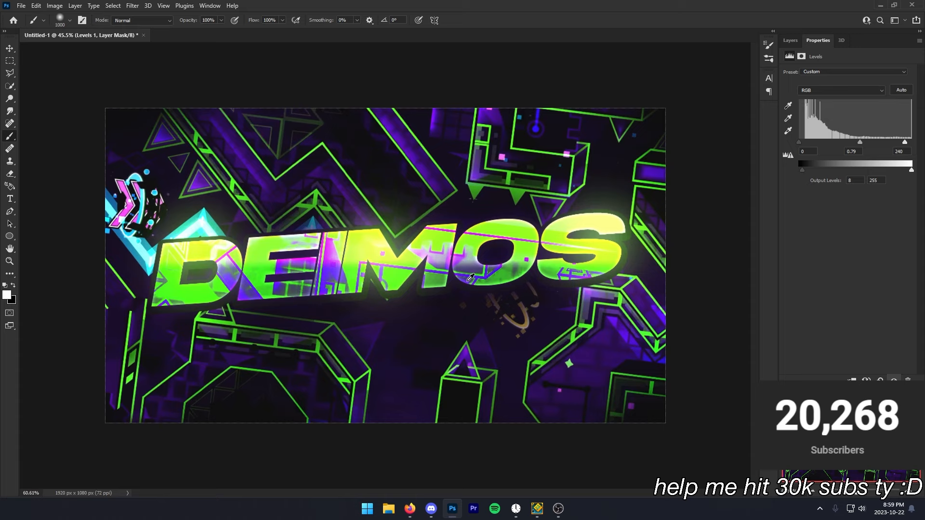
Add a Vibrance adjustment layer with vibrance +54 and saturation -4.
scroll(476, 279, down, 2)
key(F7)
scroll(476, 279, up, 2)
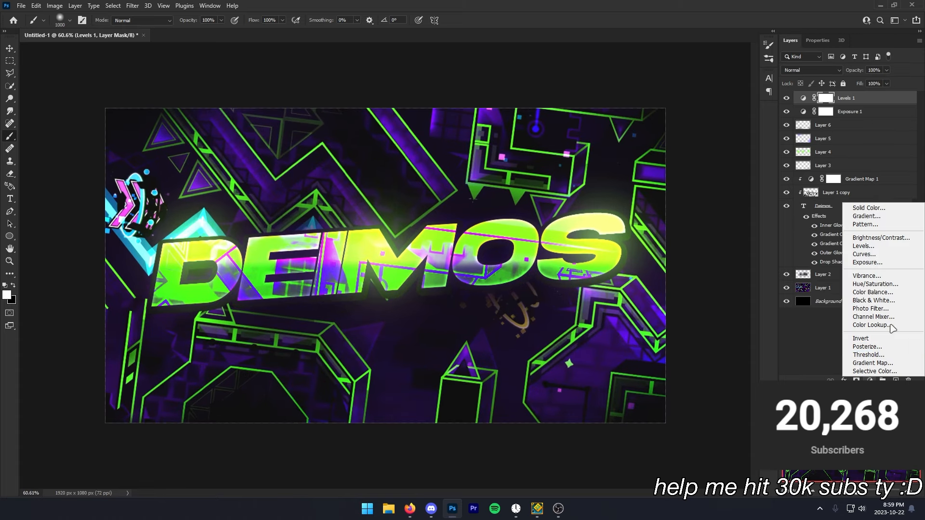
click(870, 380)
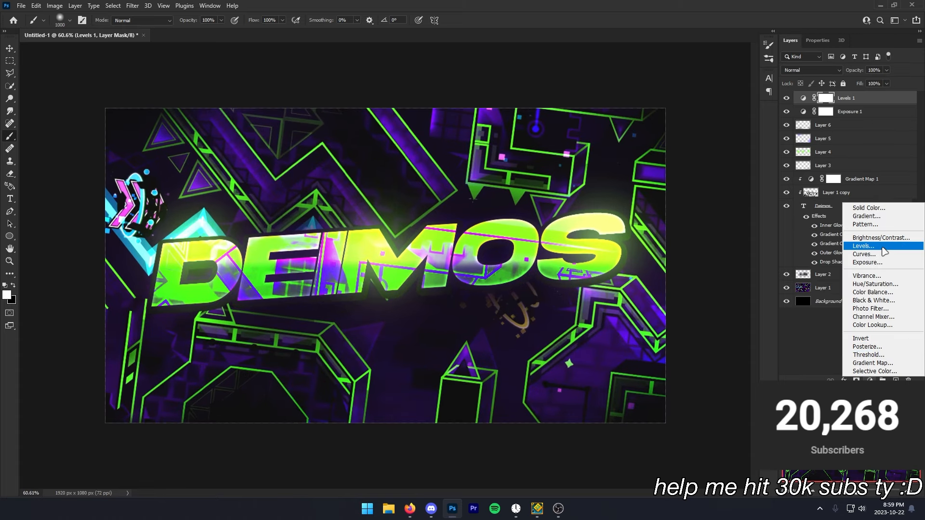
click(877, 277)
scroll(457, 232, up, 1)
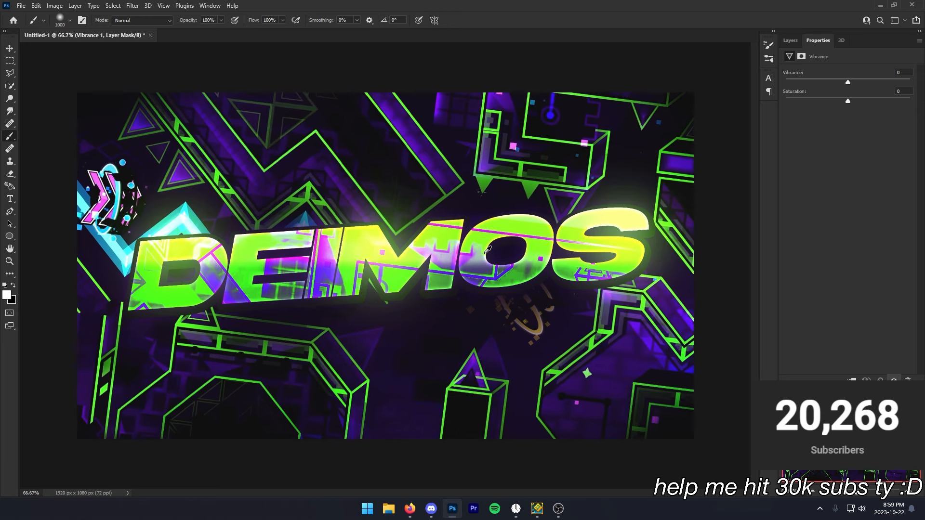
drag(849, 100, 884, 89)
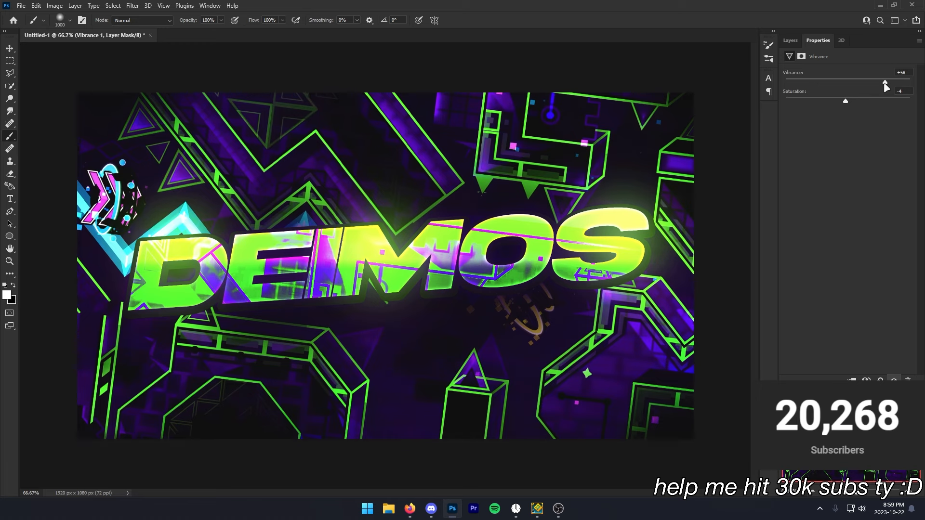
scroll(587, 184, down, 7)
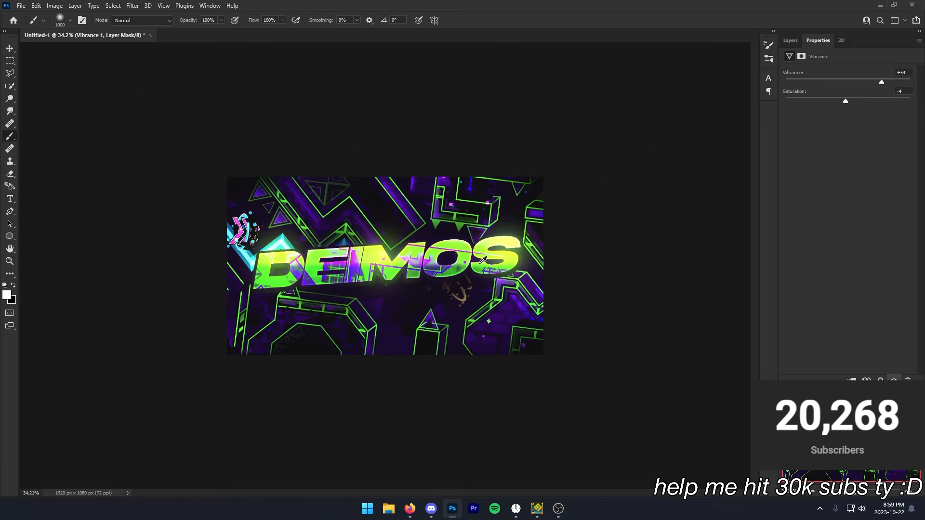
scroll(586, 184, up, 4)
Hide the Vibrance adjustment layer to compare the image without it.
click(790, 41)
scroll(514, 217, up, 2)
click(786, 98)
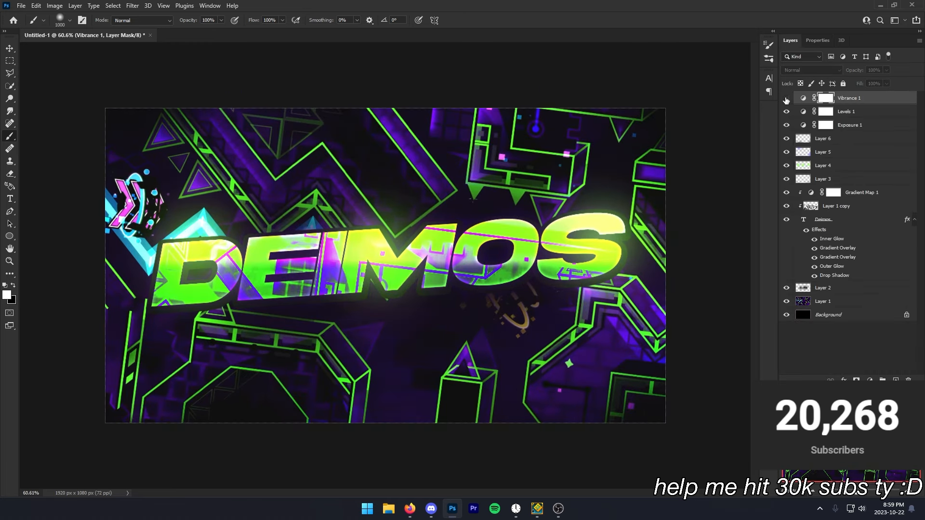
Show the Vibrance layer again and add a Curves adjustment with the white point at input 233 and a midtone point at 132/137.
click(786, 98)
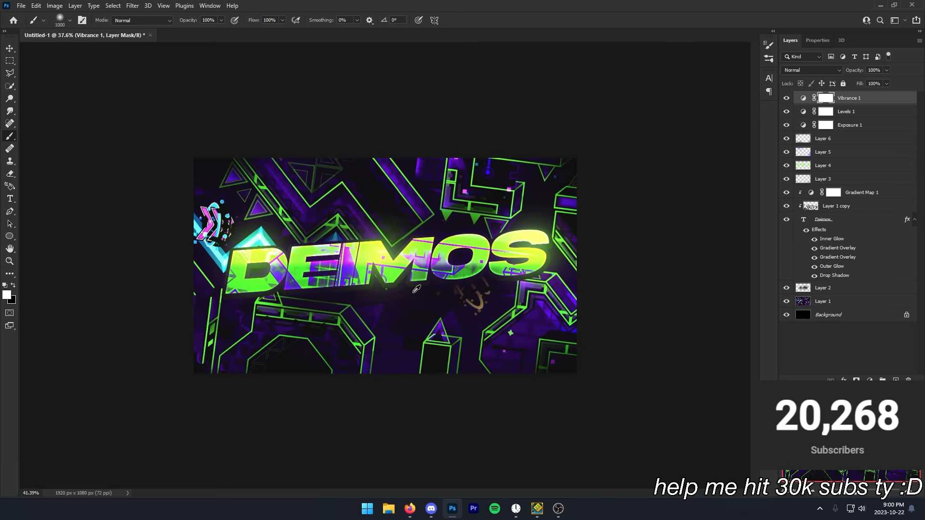
click(870, 380)
click(864, 256)
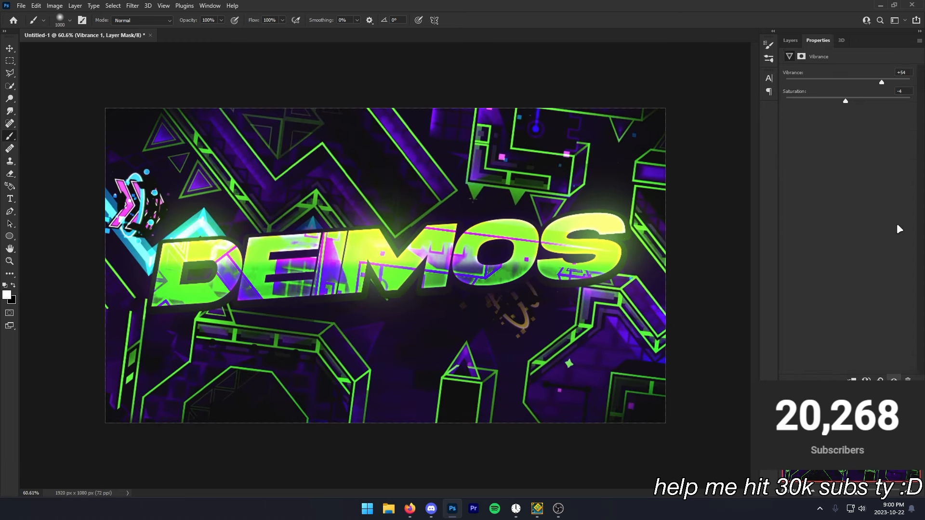
drag(909, 98, 899, 96)
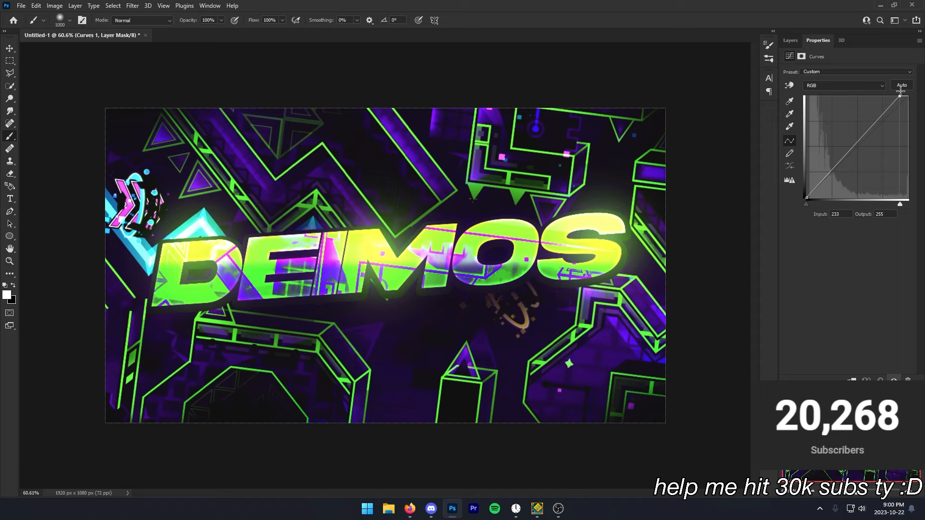
click(857, 143)
drag(857, 143, 859, 143)
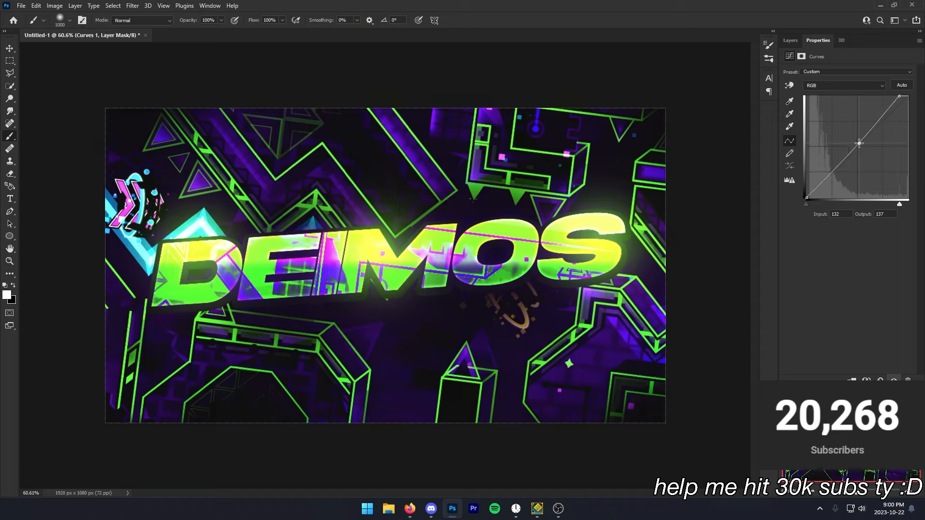
click(790, 40)
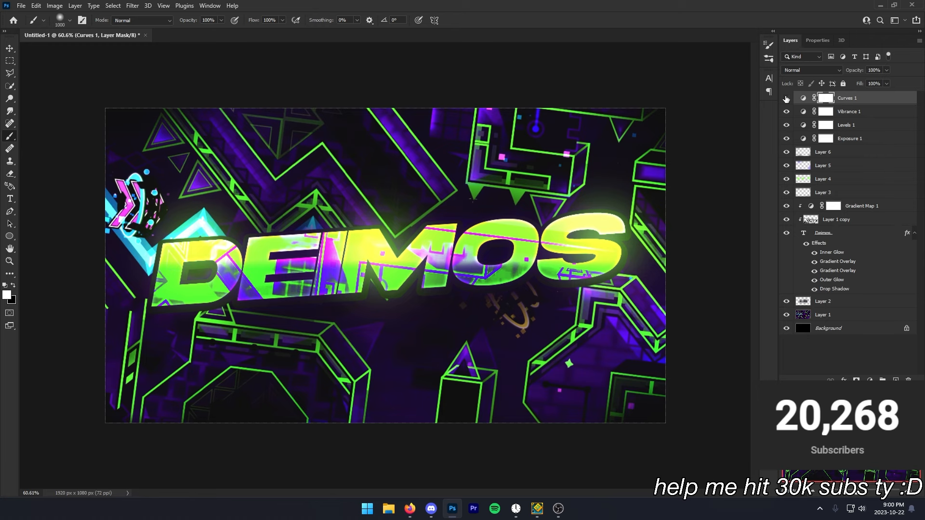
scroll(513, 275, up, 1)
click(870, 380)
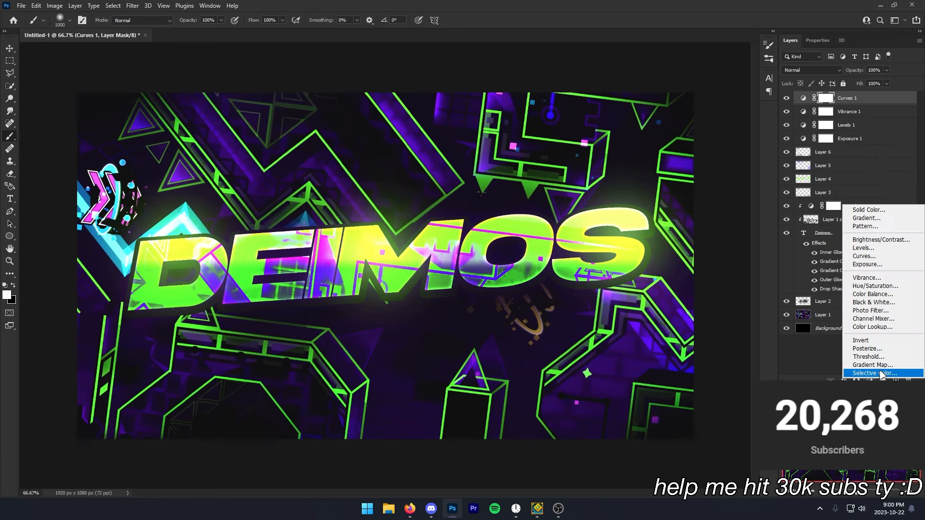
click(883, 374)
scroll(560, 311, down, 7)
scroll(561, 311, up, 7)
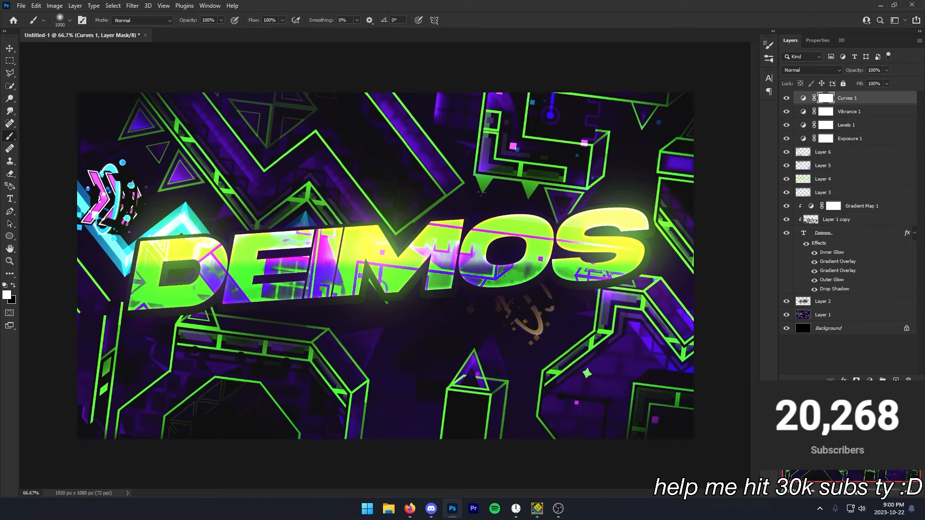
Add a Posterize adjustment layer above the Curves layer with 39 levels.
click(870, 380)
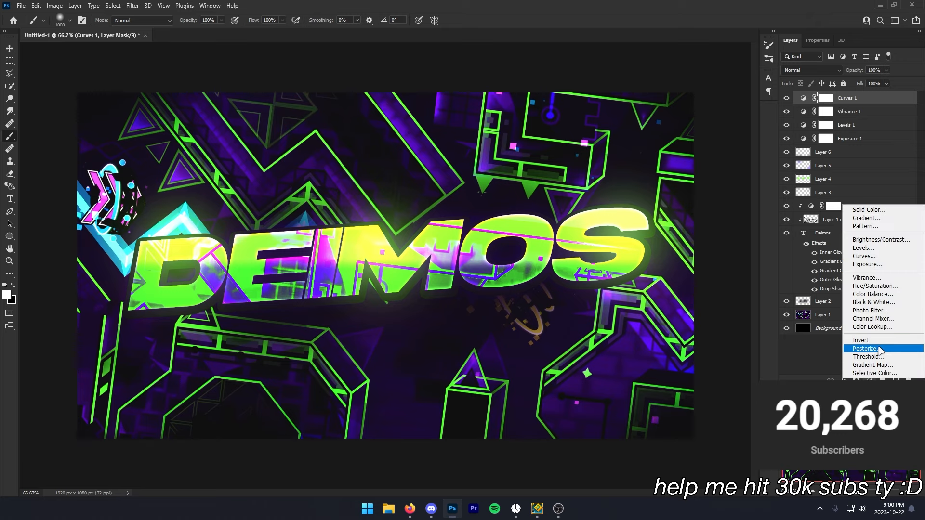
click(883, 349)
scroll(460, 217, down, 1)
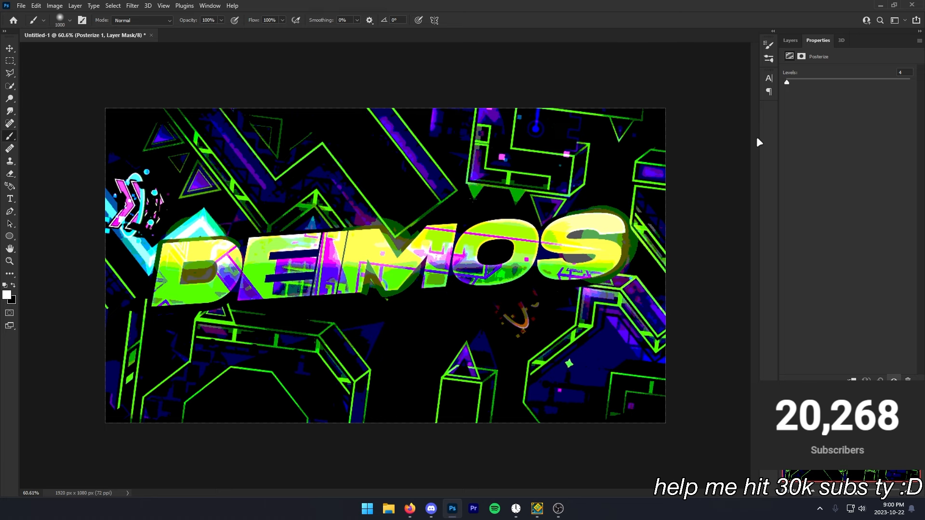
mouse_move(789, 85)
mouse_down()
mouse_move(812, 86)
mouse_move(803, 88)
mouse_up()
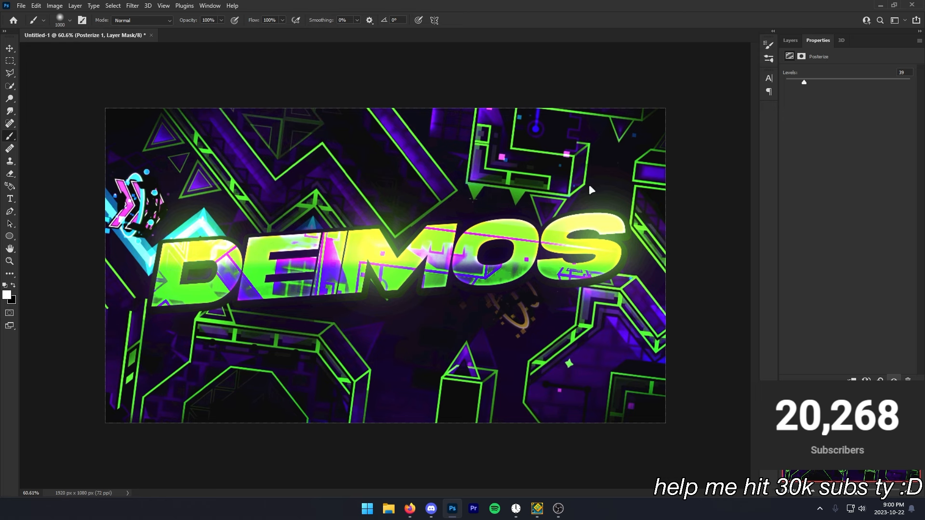
scroll(589, 188, down, 7)
scroll(587, 185, up, 8)
scroll(554, 216, down, 2)
key(F7)
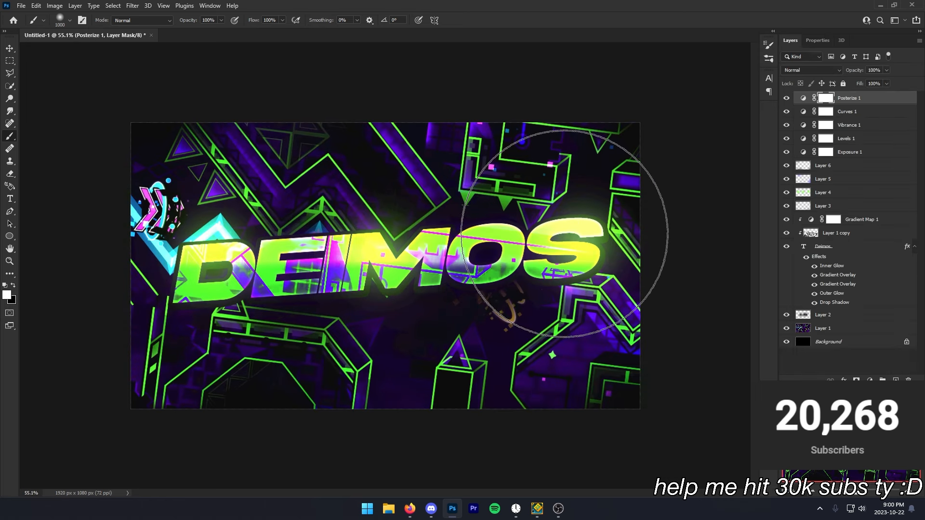
Group all layers from Layer 1 up to the Posterize adjustment, leaving out the Background.
click(852, 320)
click(853, 327)
scroll(520, 325, down, 1)
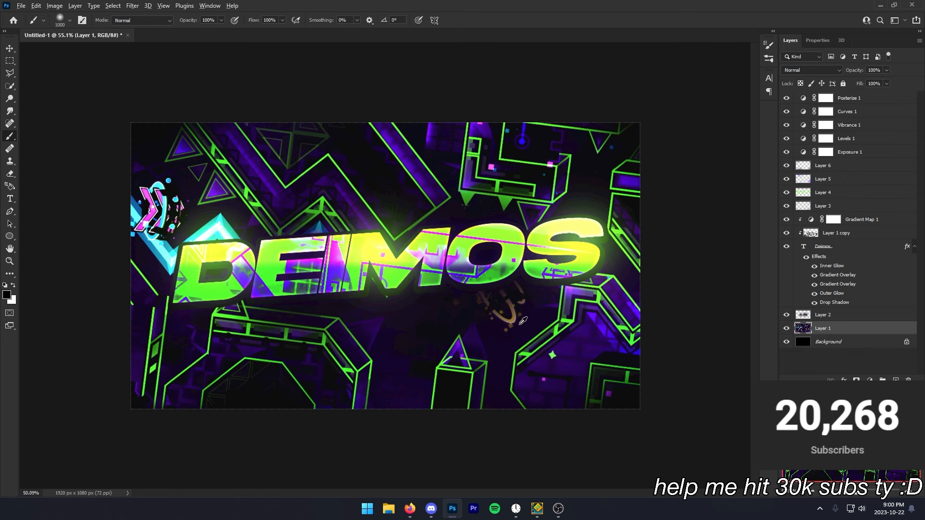
scroll(520, 325, up, 3)
shift+click(878, 95)
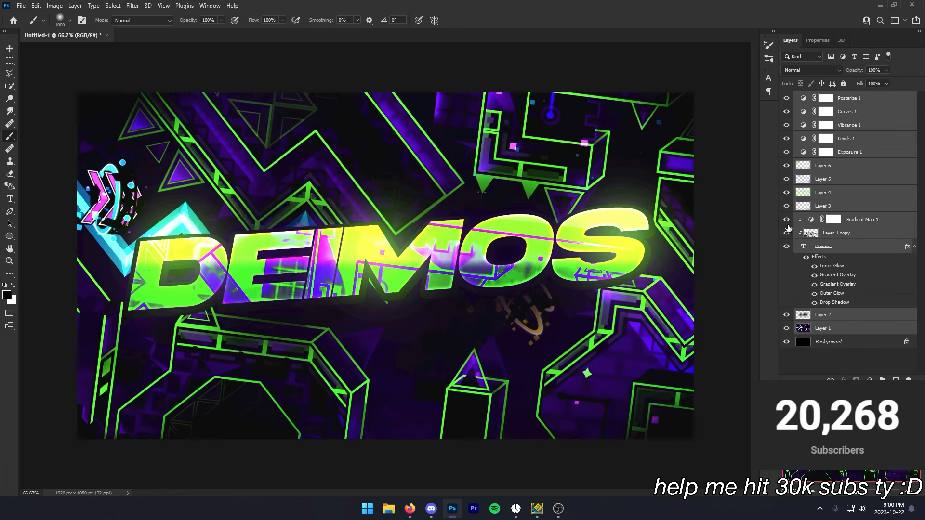
click(837, 328)
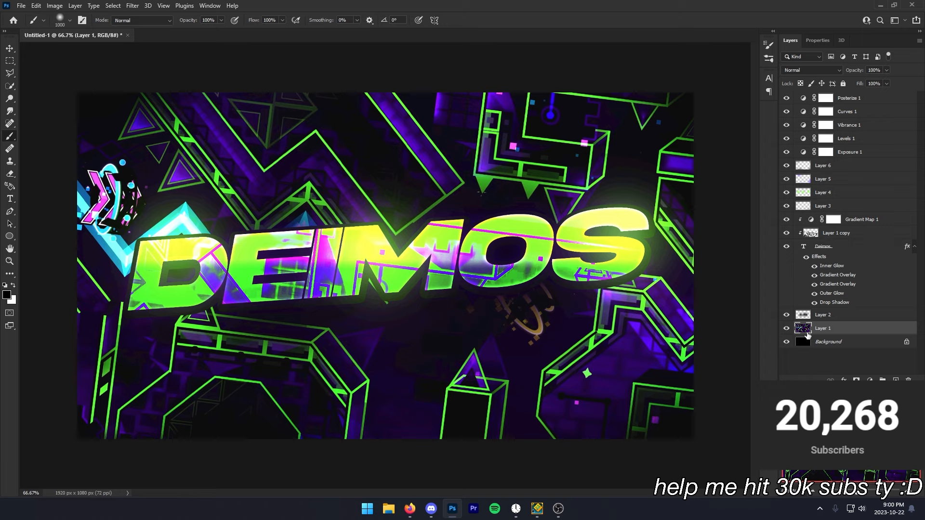
shift+click(855, 98)
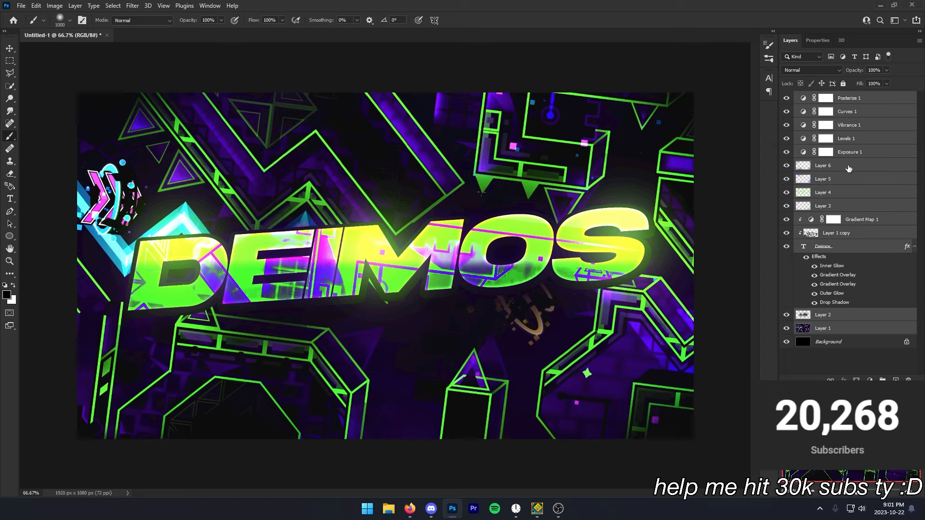
key(ctrl+g)
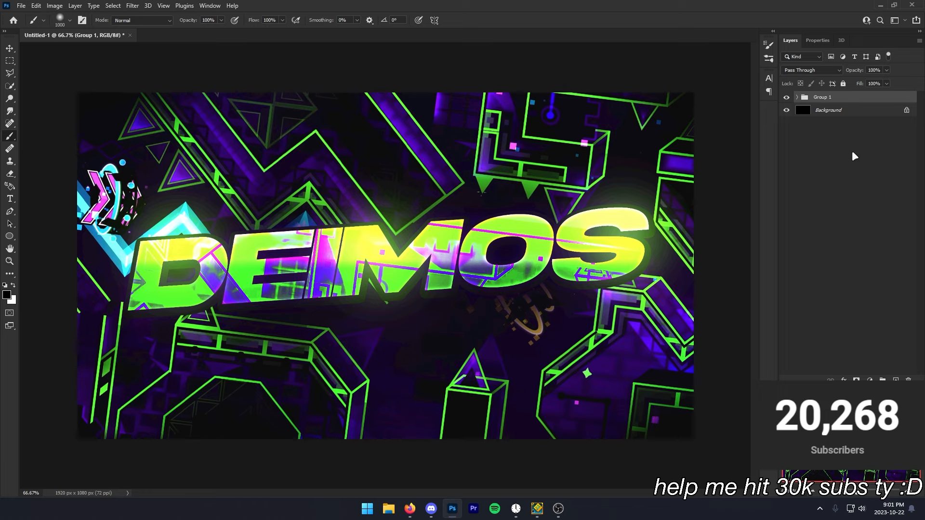
Duplicate the group of artwork layers and convert the copy to a smart object.
key(ctrl+j)
right_click(838, 99)
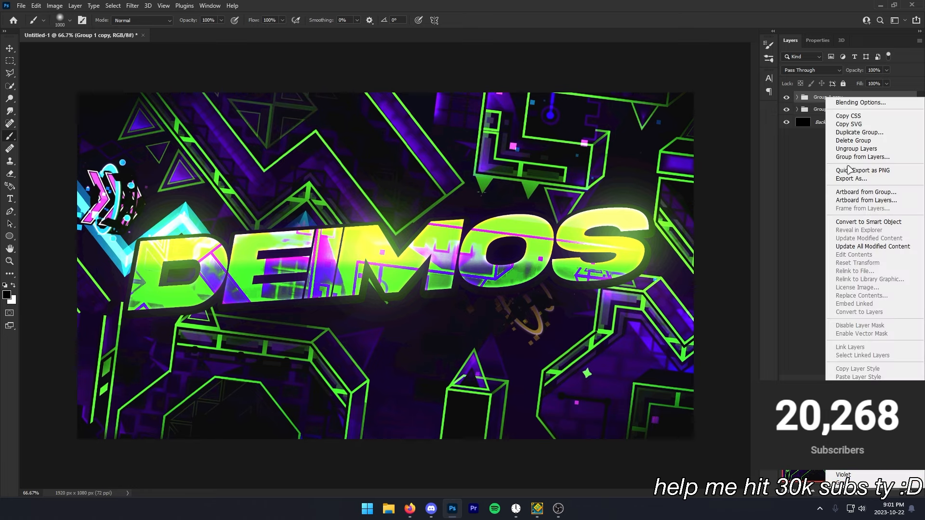
click(870, 224)
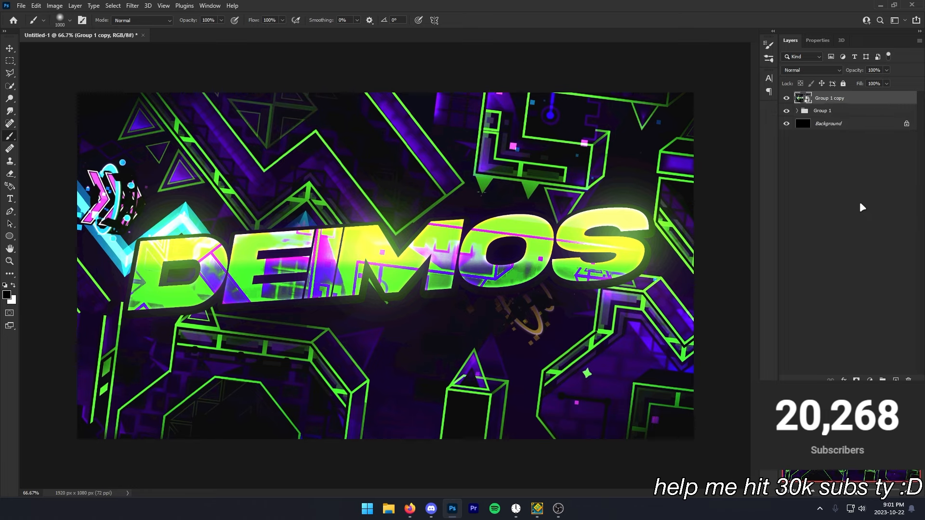
scroll(588, 248, down, 2)
scroll(462, 294, up, 3)
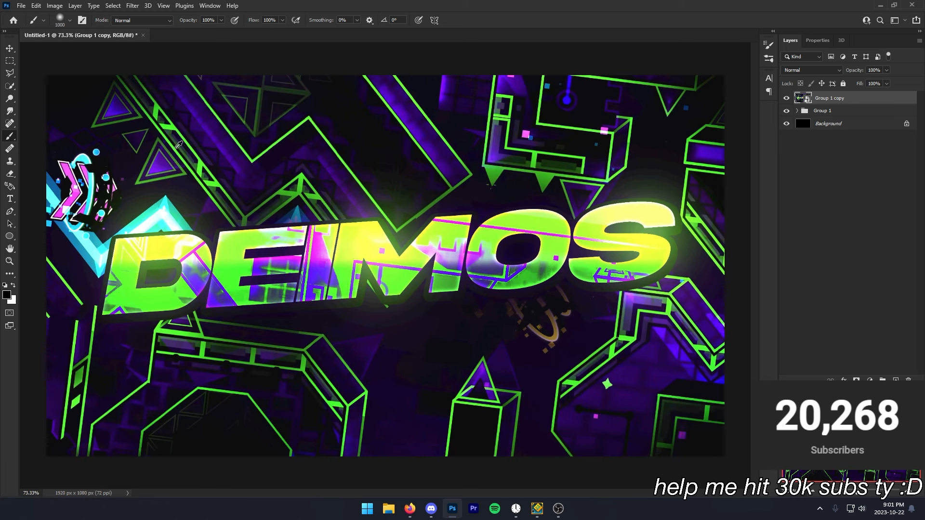
Duplicate the smart object and apply a Gaussian Blur with a radius of 8.4 pixels to the copy.
click(10, 49)
key(ctrl+minus)
key(ctrl+j)
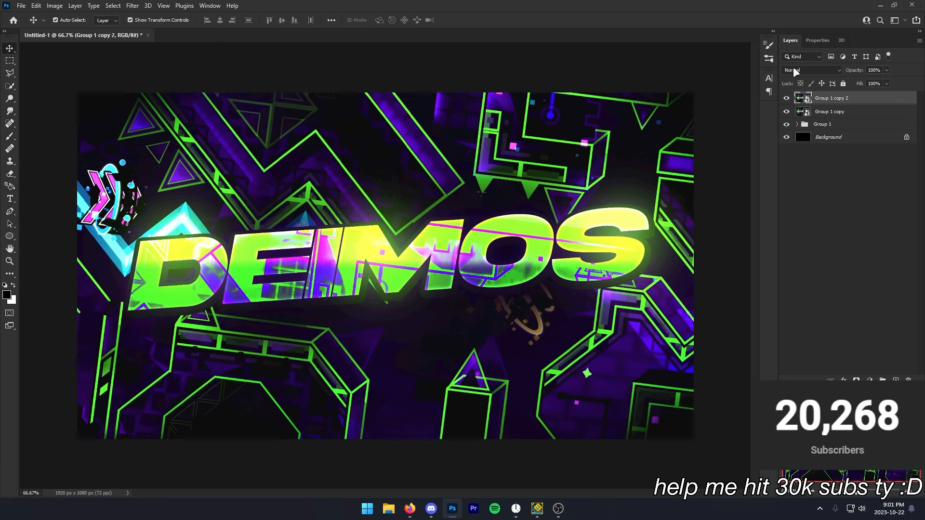
click(134, 5)
mouse_move(168, 128)
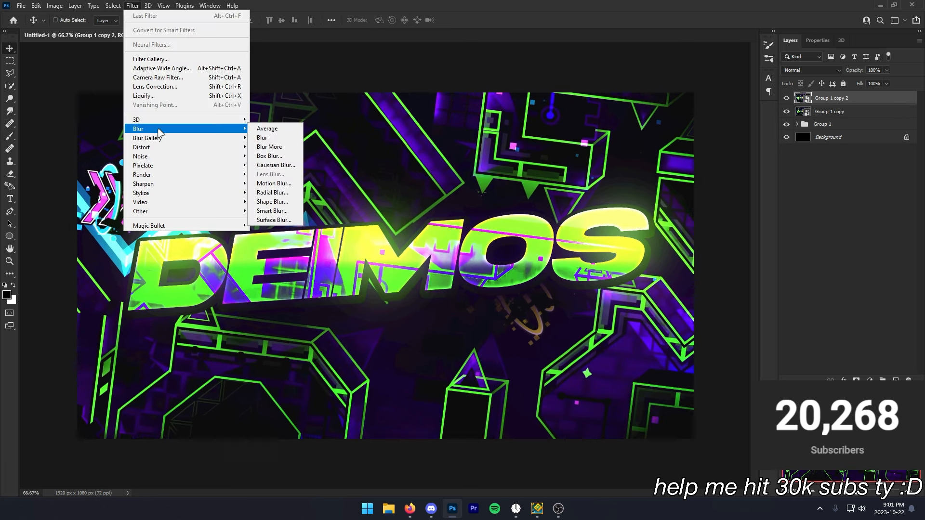
click(276, 166)
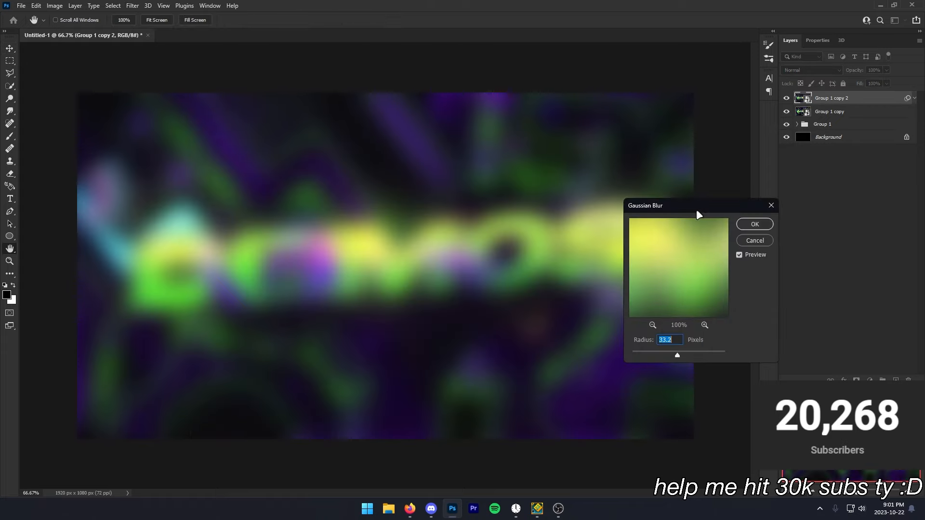
drag(673, 354, 665, 355)
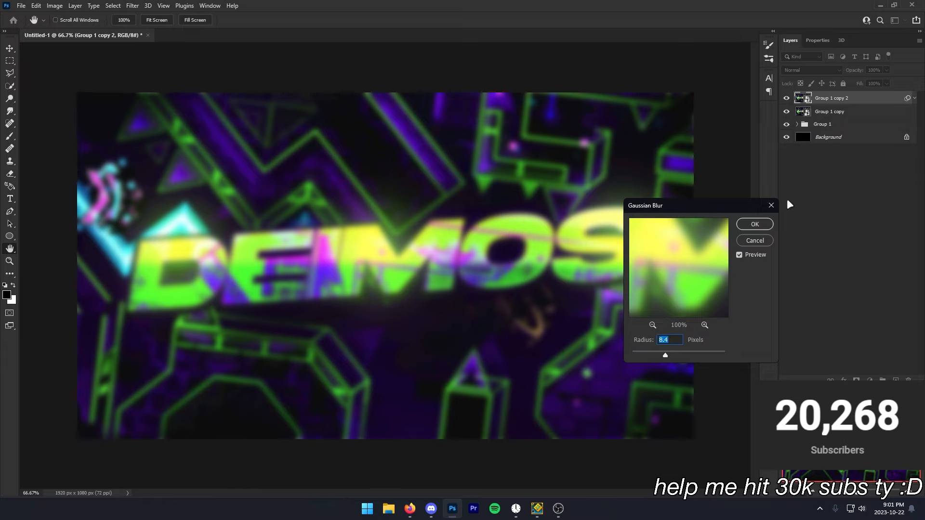
click(764, 225)
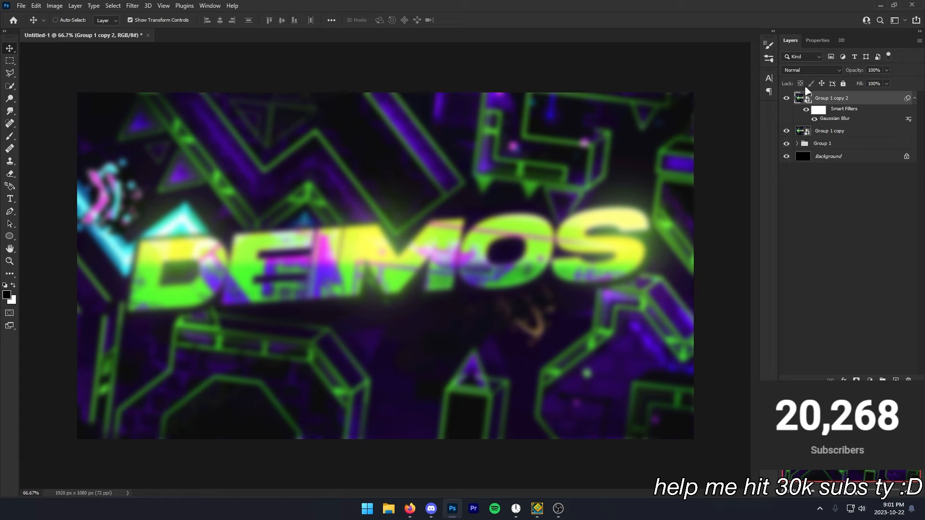
Set the blurred copy's blend mode to Lighten and its fill to 21%.
click(810, 68)
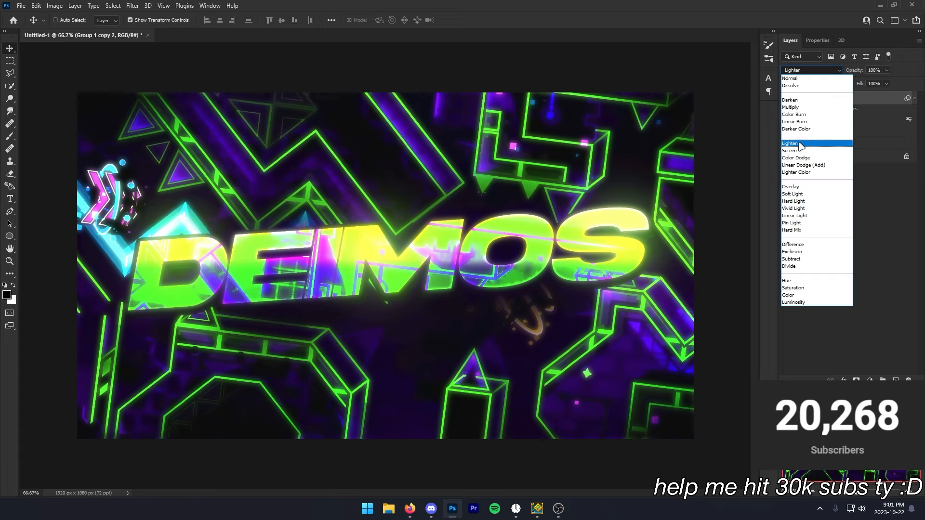
click(800, 144)
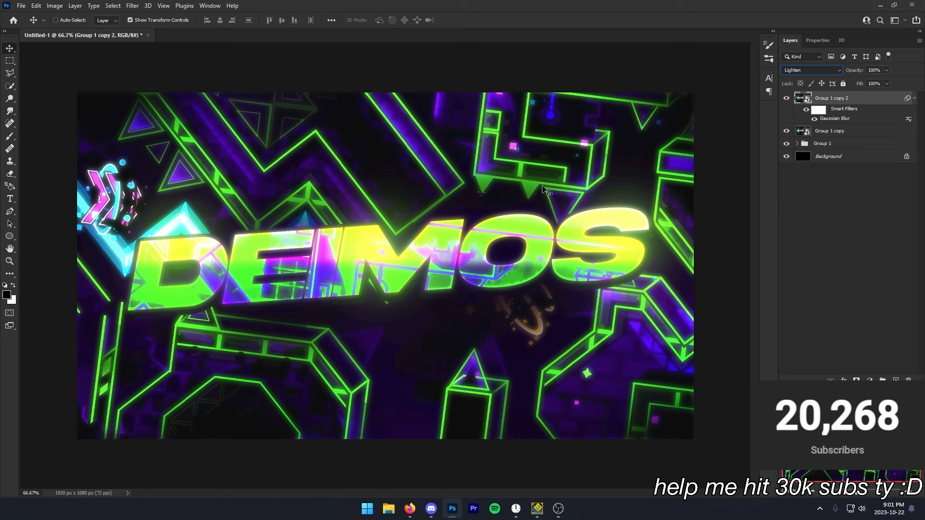
click(851, 95)
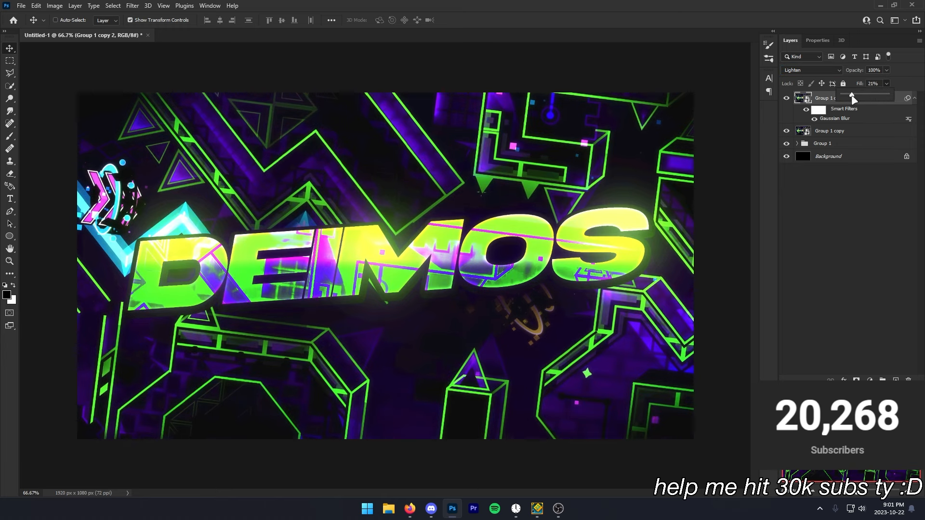
click(788, 117)
Duplicate the blurred Lighten layer and set the copy's Gaussian Blur radius to 18.0 pixels.
click(835, 99)
key(ctrl+j)
double_click(835, 118)
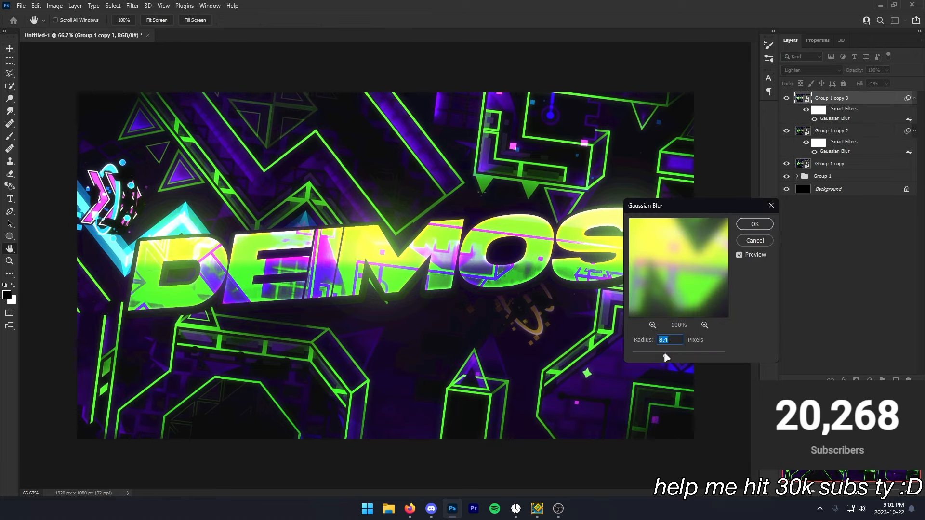
drag(671, 352, 672, 352)
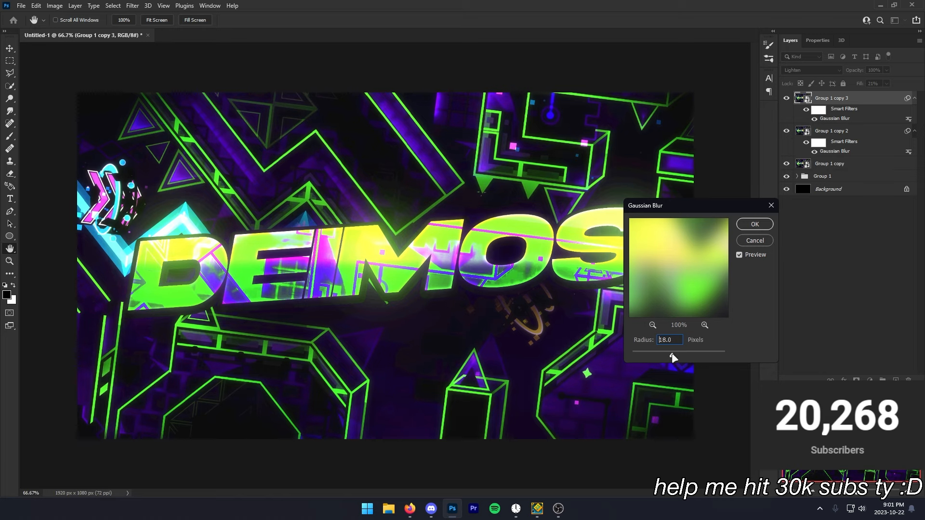
drag(672, 353, 675, 355)
click(764, 224)
Duplicate the topmost blurred layer and set the new copy's Gaussian Blur radius to 33.2 pixels.
key(ctrl+j)
double_click(835, 118)
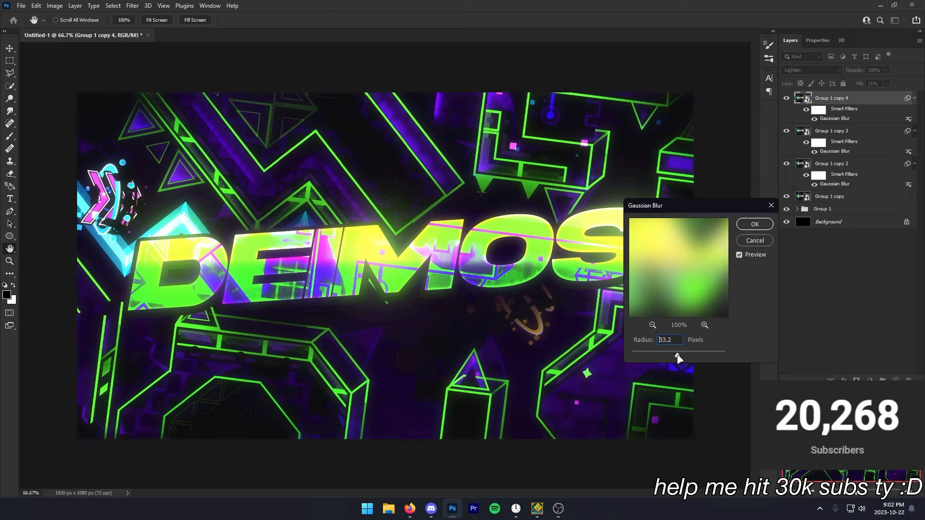
click(755, 224)
Add one more duplicate of the topmost blurred layer with a Gaussian Blur radius of 45.6 pixels.
key(ctrl+j)
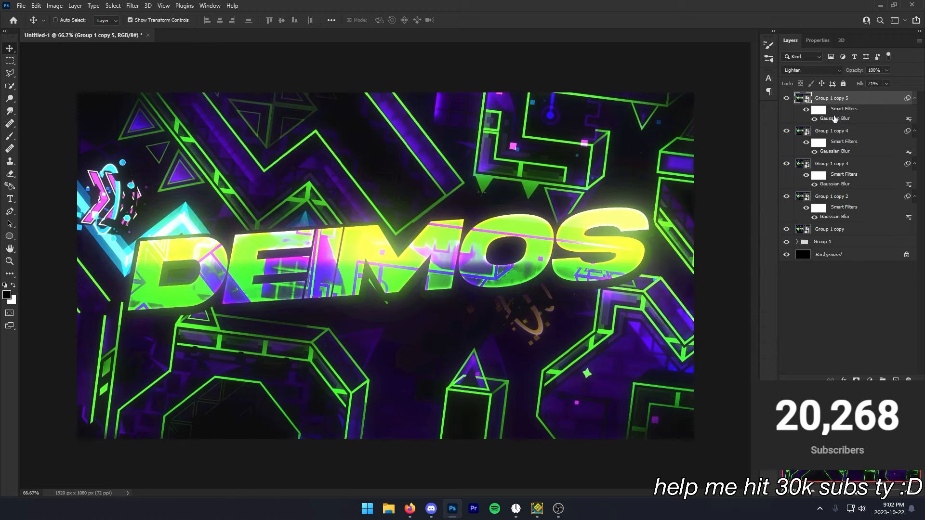
double_click(835, 118)
drag(677, 355, 680, 355)
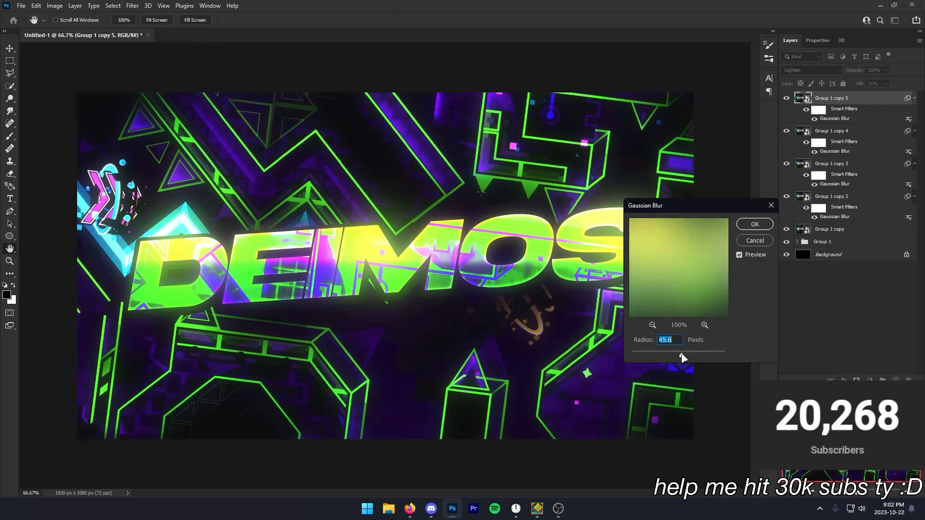
click(749, 226)
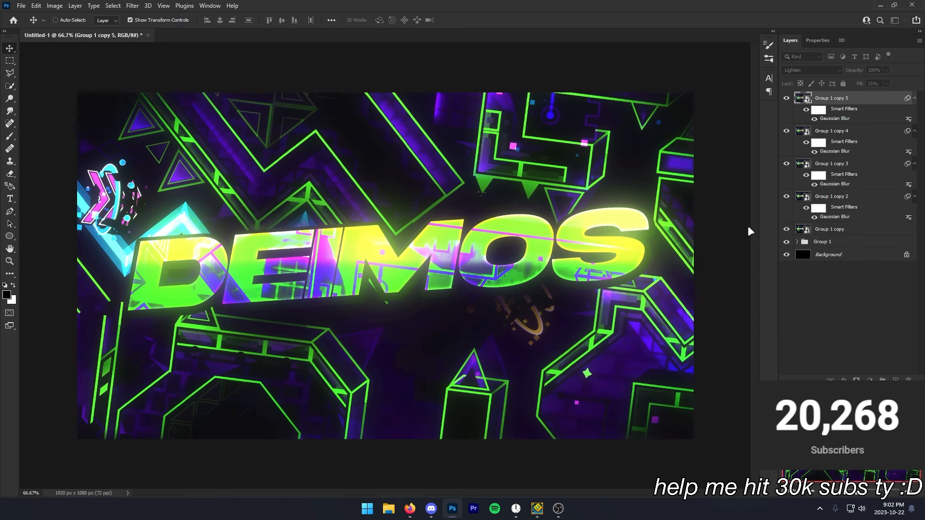
scroll(709, 216, down, 2)
scroll(701, 215, up, 3)
scroll(700, 214, down, 2)
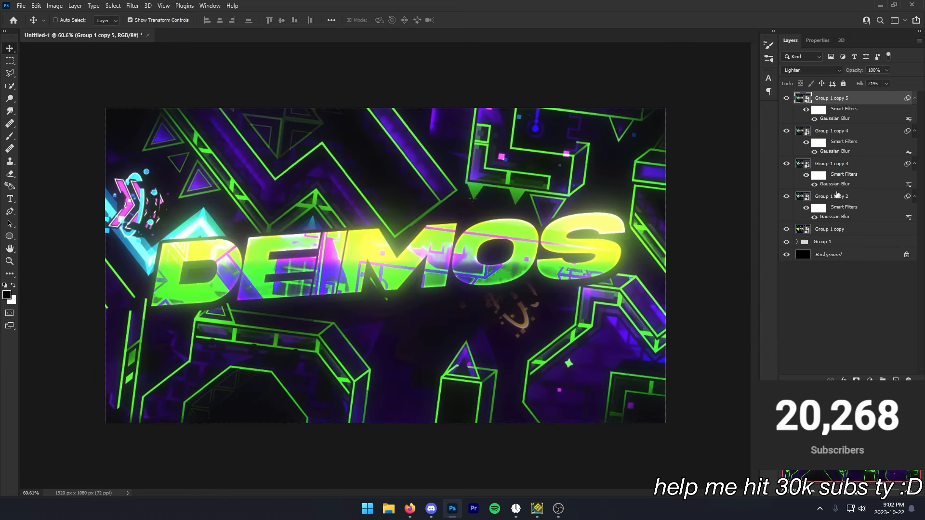
Group the four blurred Lighten layers and toggle the group's visibility to compare the glow.
shift+click(837, 195)
key(ctrl+g)
click(786, 98)
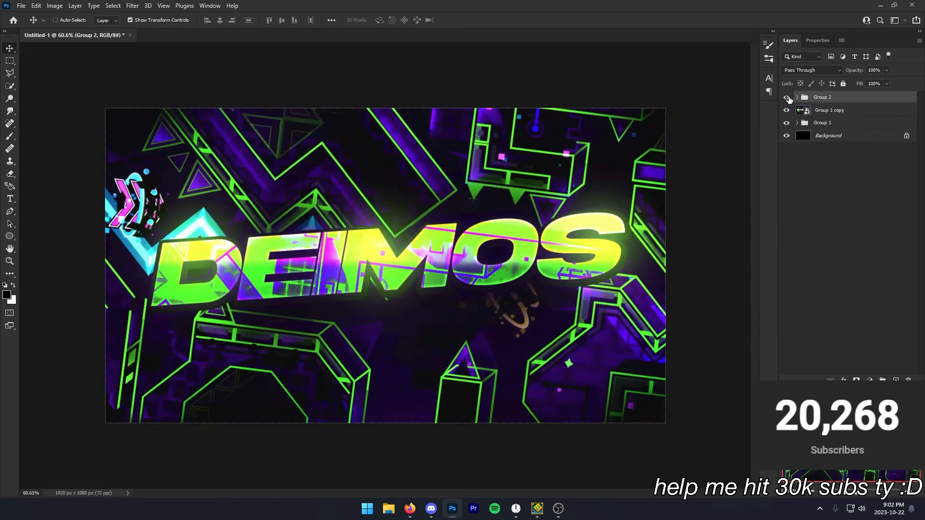
Add a Brightness/Contrast adjustment layer above the glow group with brightness 5 and contrast 20.
scroll(429, 291, up, 2)
scroll(429, 292, down, 2)
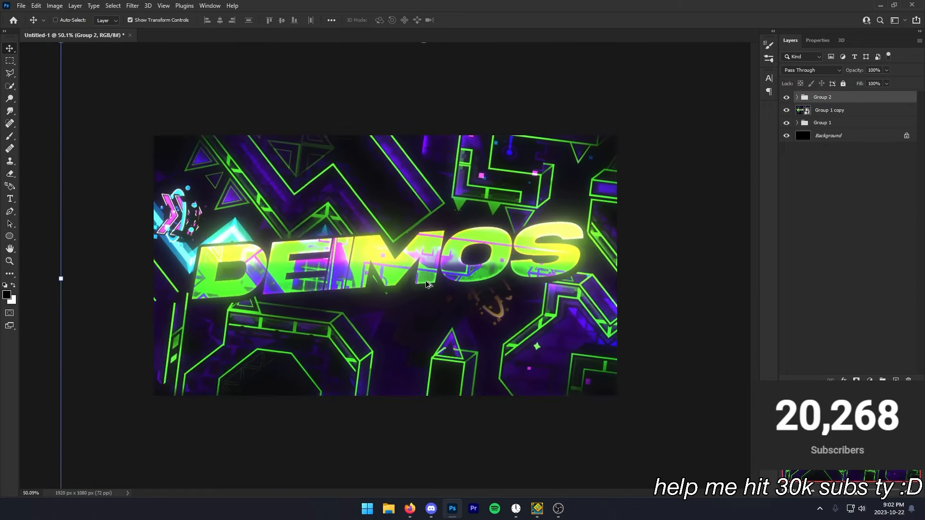
scroll(429, 292, up, 1)
click(870, 379)
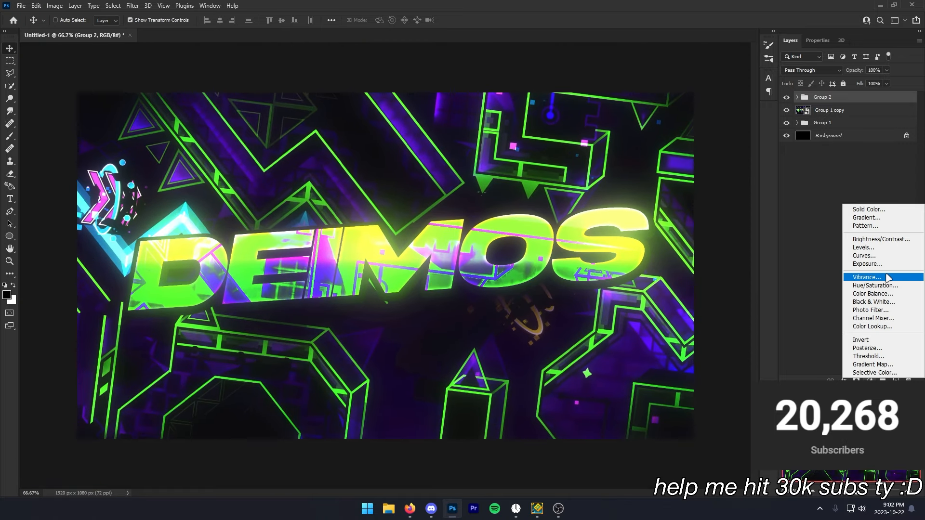
click(871, 239)
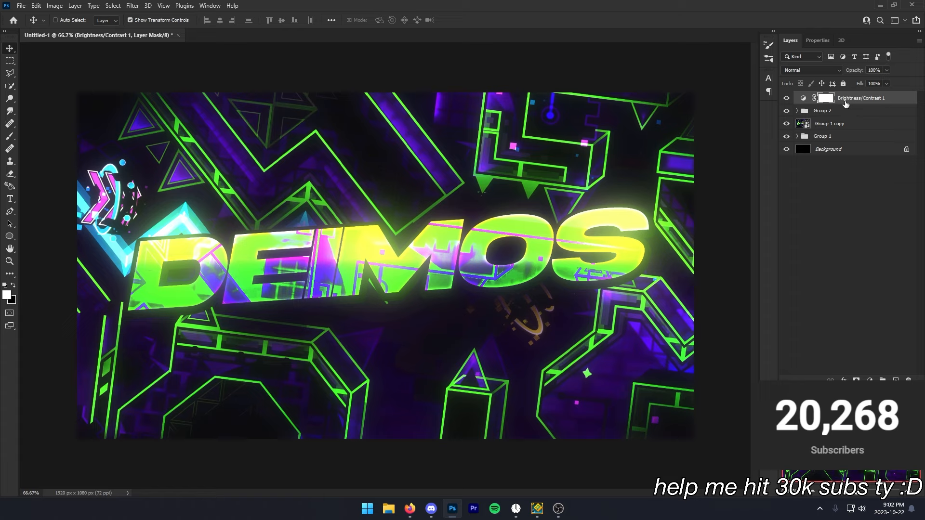
click(819, 40)
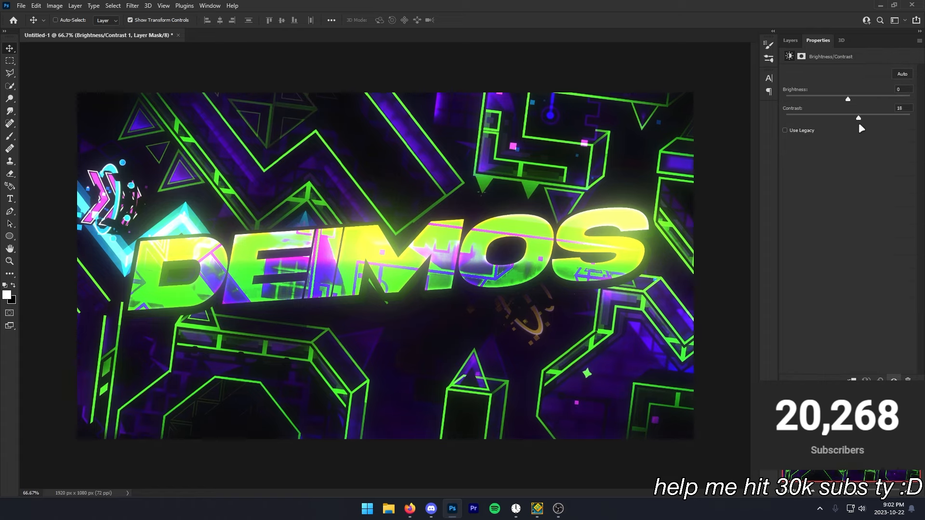
drag(858, 117, 852, 99)
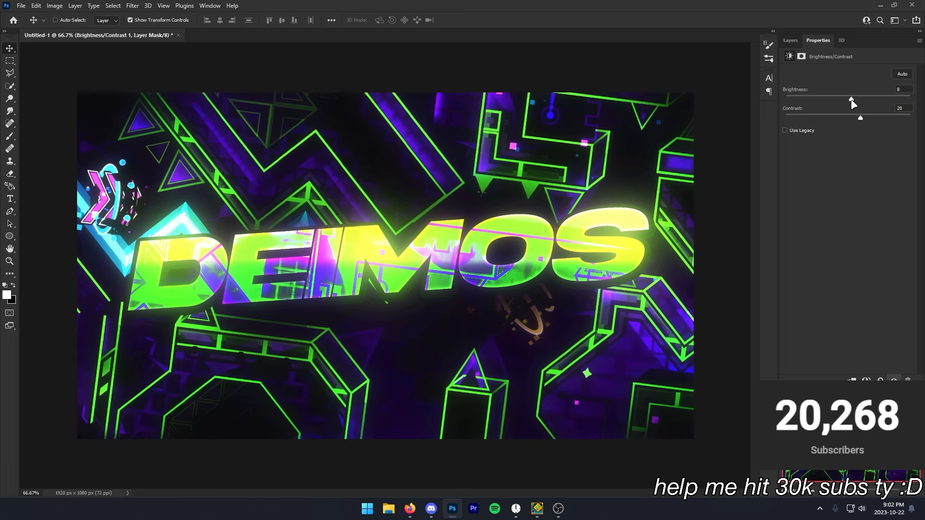
scroll(601, 219, down, 3)
scroll(598, 202, up, 3)
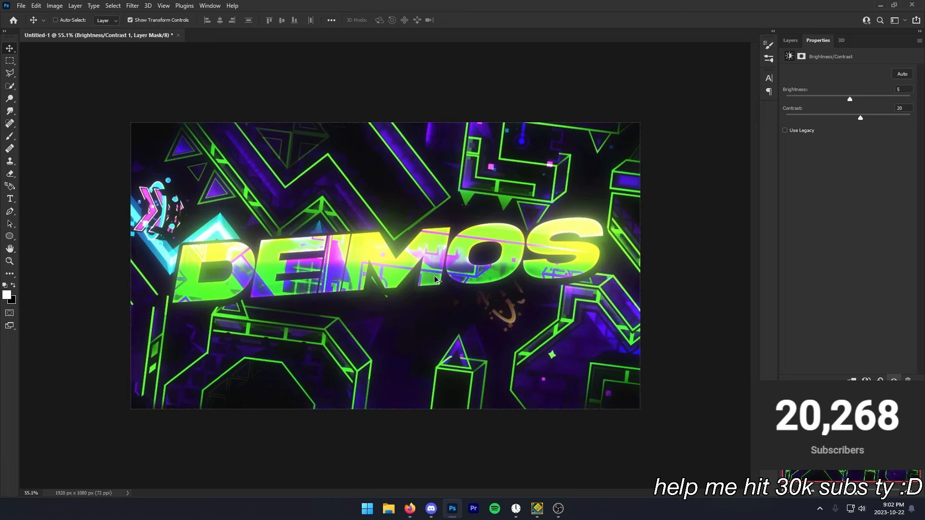
click(790, 41)
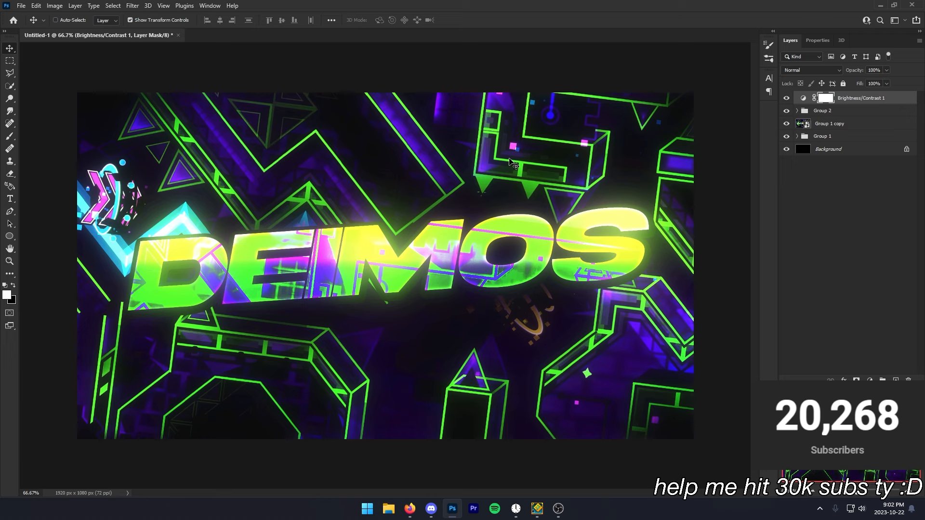
Create a new layer and paint soft lime-green glows on the canvas's lower edge and upper-left corner with a 1000 px brush.
scroll(485, 223, down, 7)
scroll(468, 219, up, 5)
key(ctrl+alt+shift+n)
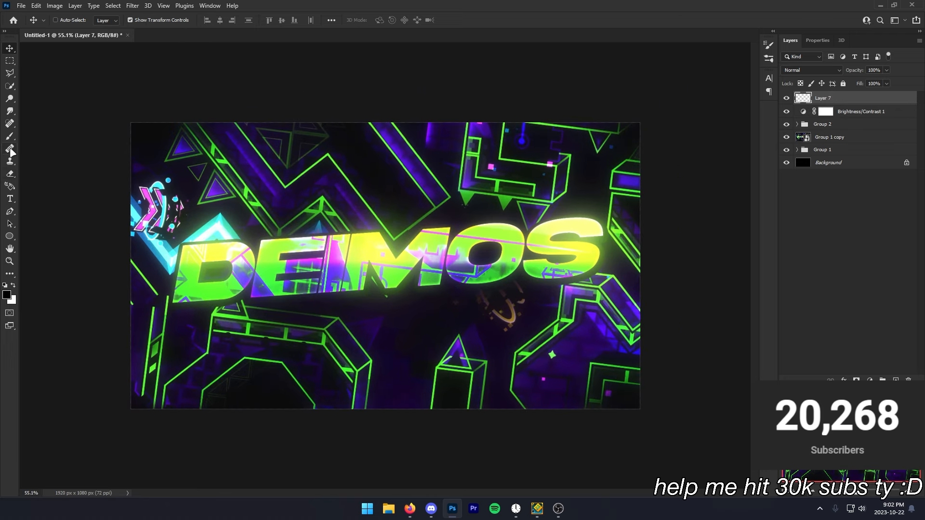
click(7, 295)
click(729, 348)
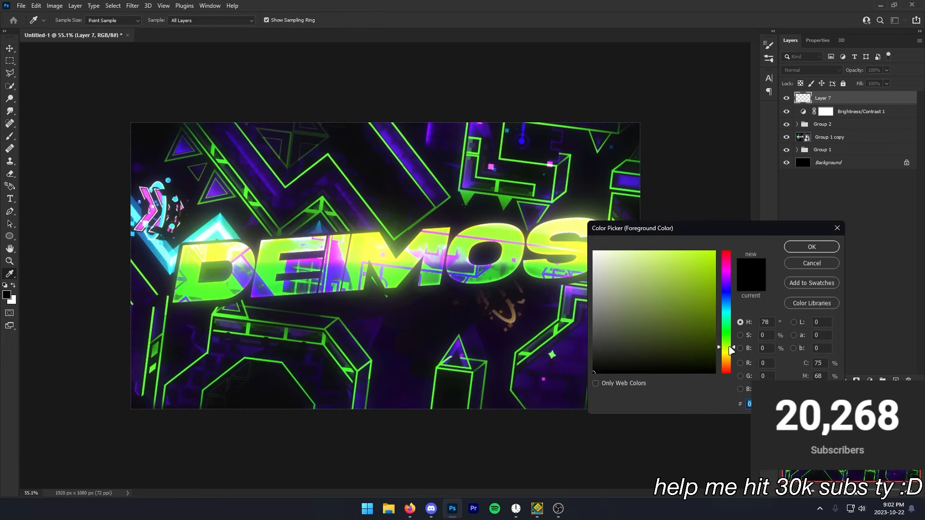
drag(730, 350, 731, 346)
click(572, 263)
click(812, 247)
scroll(562, 417, down, 3)
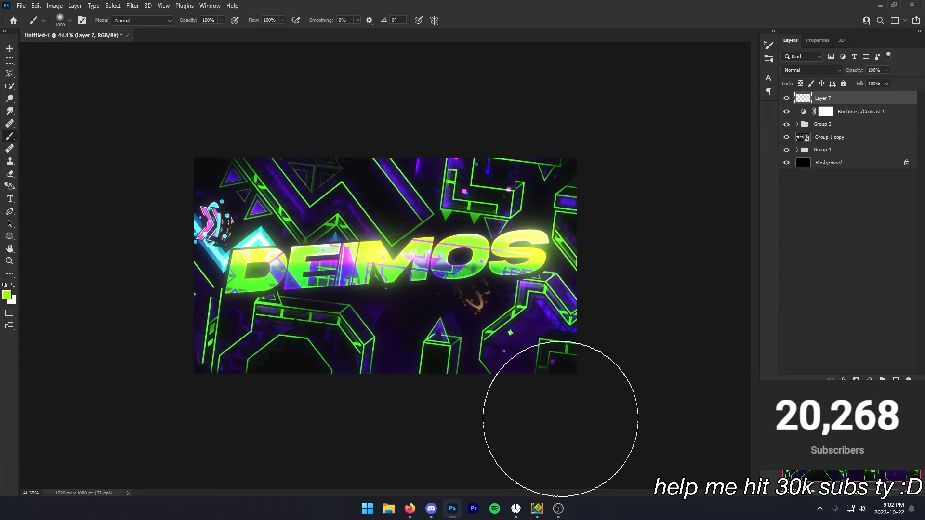
click(466, 427)
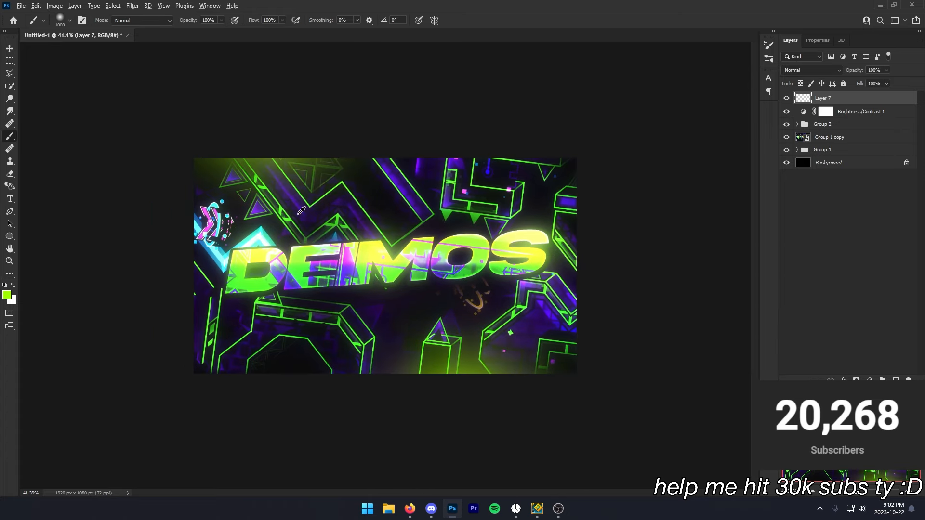
Set the painted glow layer's blend mode to Linear Dodge (Add) and its fill to about 21%.
scroll(433, 217, up, 3)
click(812, 70)
click(810, 160)
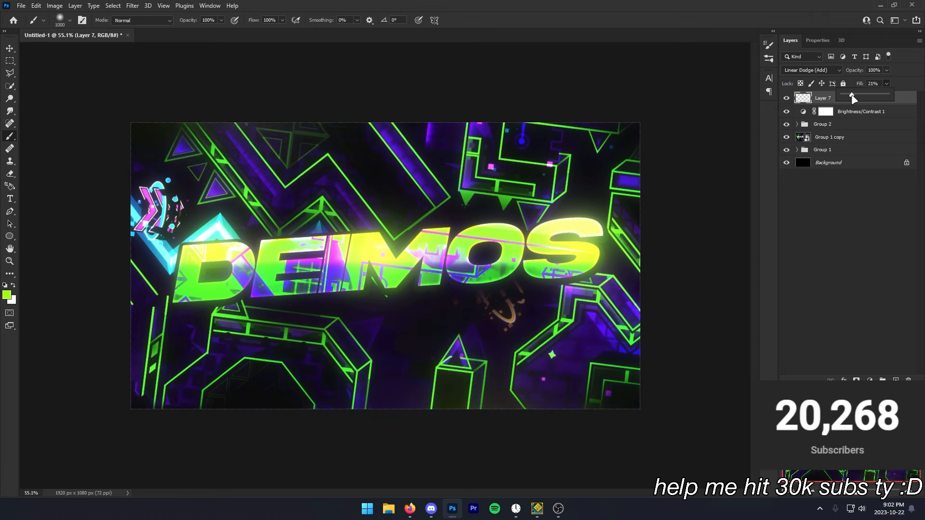
scroll(852, 98, down, 6)
scroll(852, 98, up, 7)
Group all layers above the background, from the original artwork group up to the painted glow layer.
shift+click(813, 147)
click(839, 153)
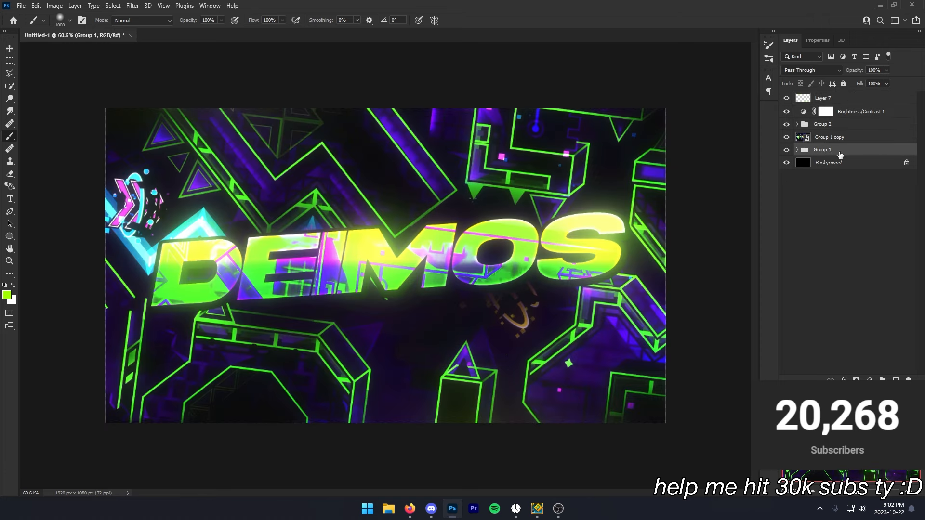
shift+click(834, 99)
key(ctrl+g)
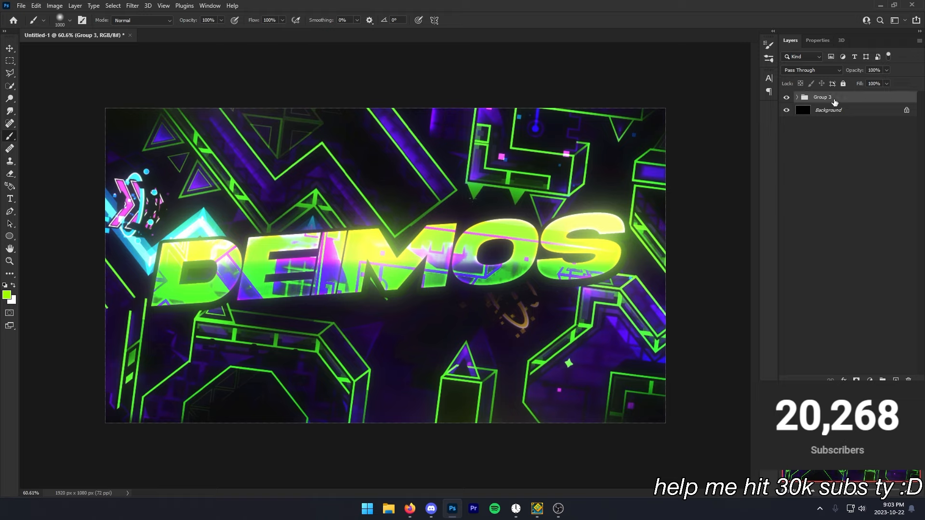
Duplicate the combined group and convert the copy to a smart object.
key(ctrl+j)
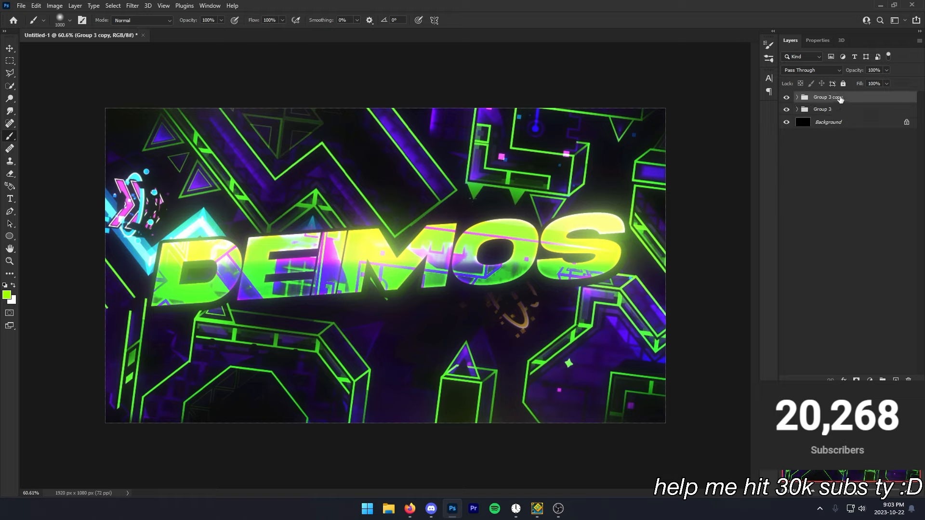
right_click(846, 99)
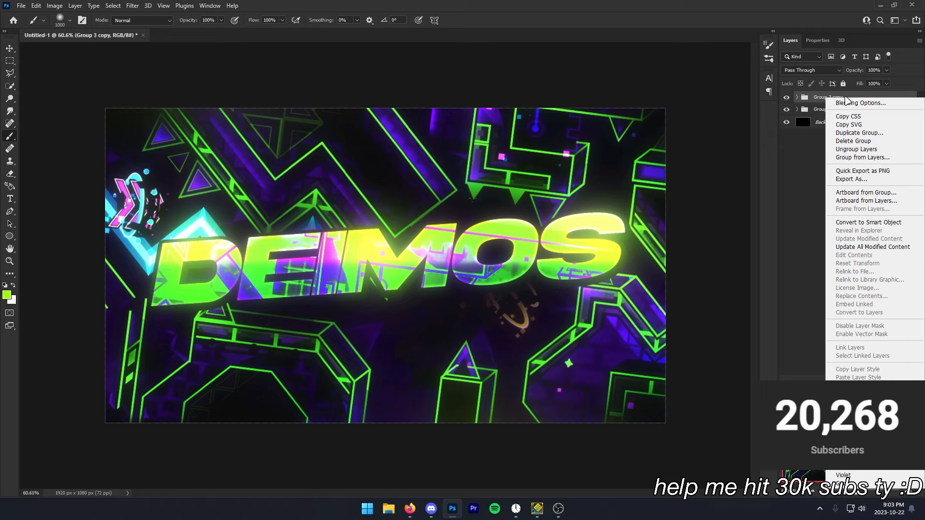
click(867, 219)
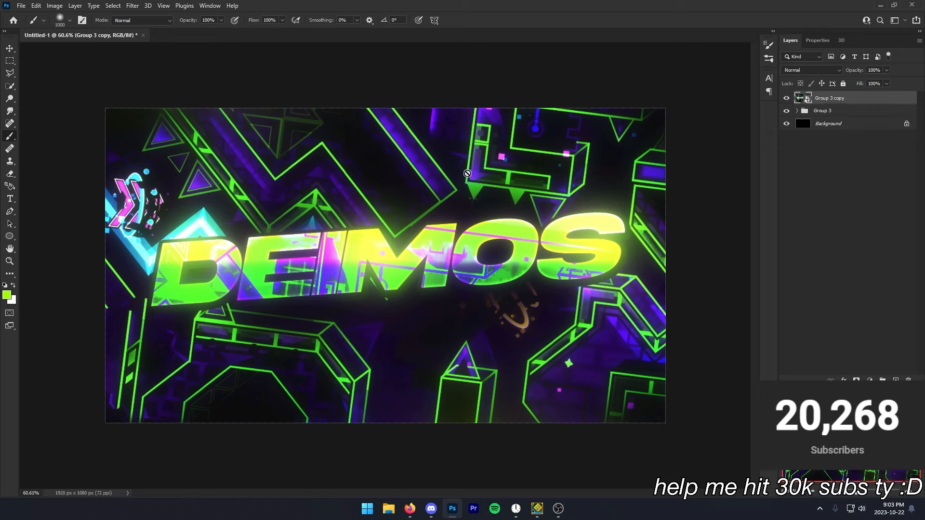
Apply the Camera Raw filter to the smart object with Contrast +8, Shadows -6, Whites +10, Texture +16 and Clarity +17.
click(131, 6)
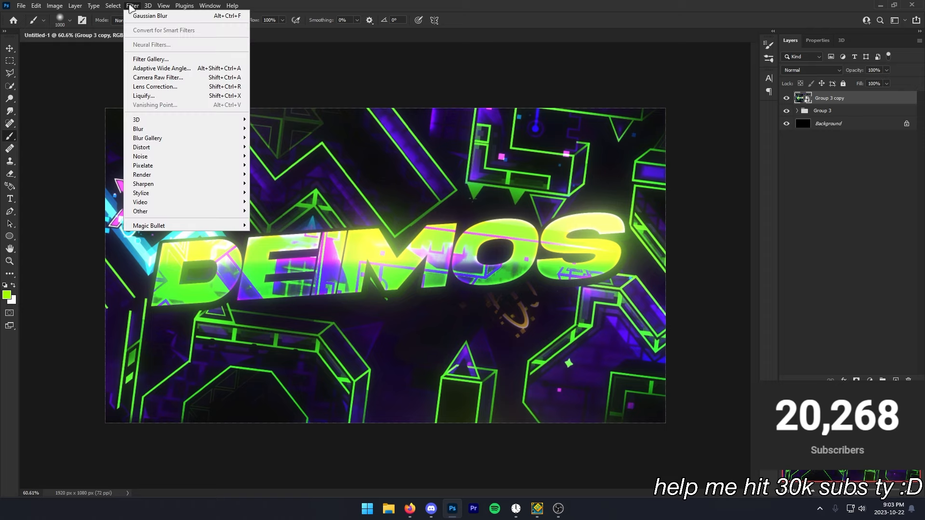
click(172, 79)
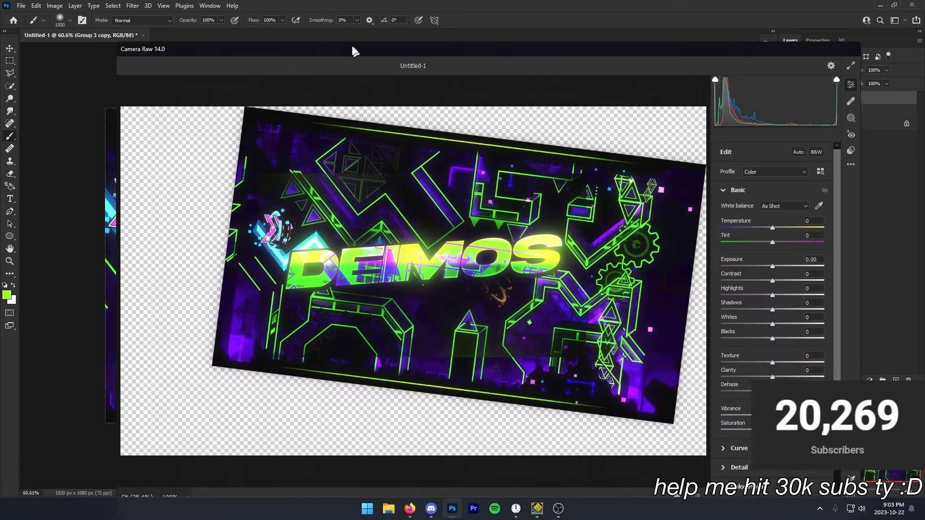
scroll(422, 247, up, 3)
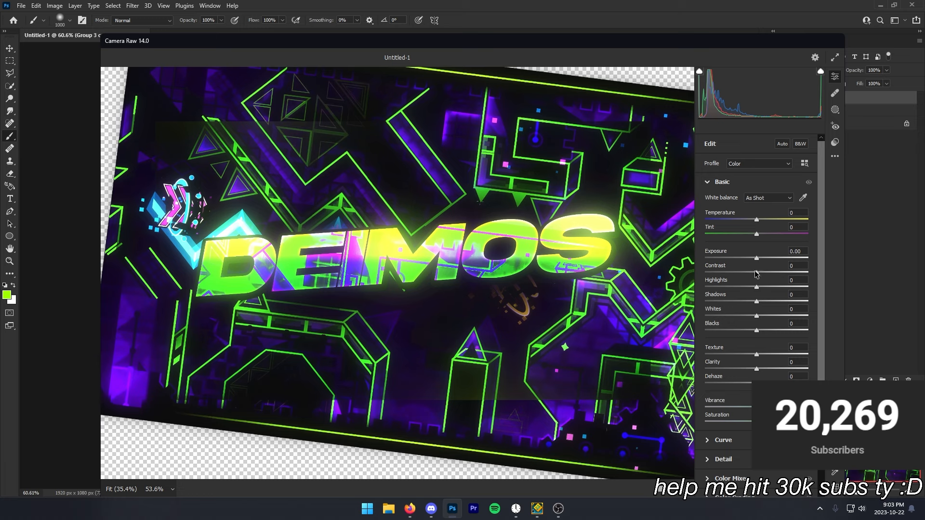
drag(757, 273, 760, 276)
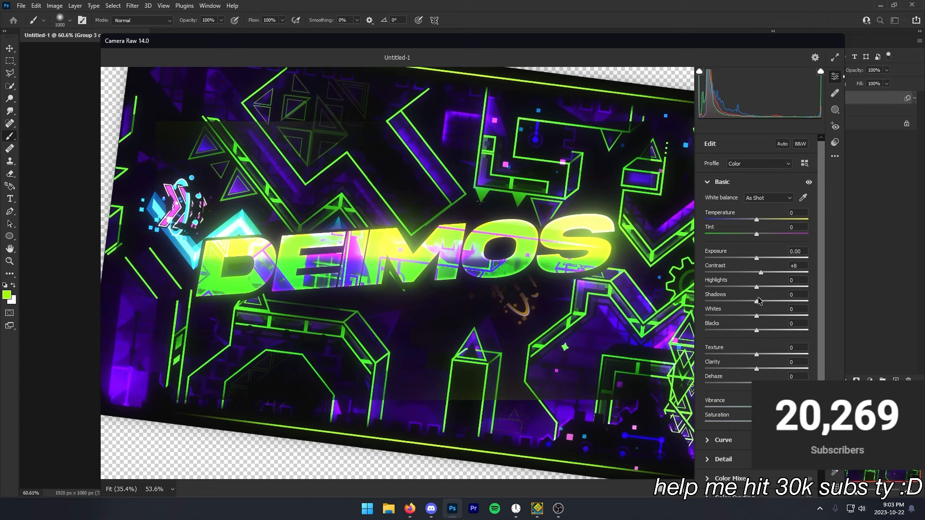
drag(757, 302, 763, 316)
drag(757, 355, 767, 355)
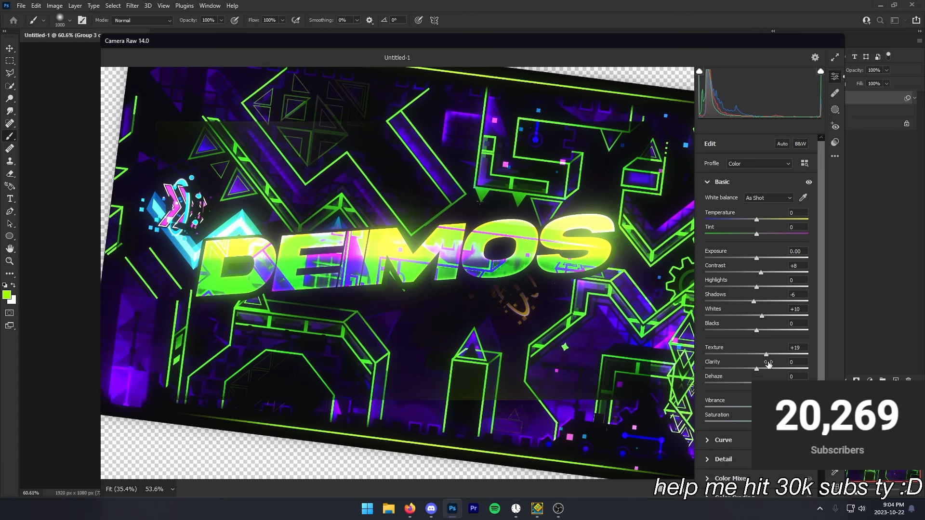
mouse_move(756, 371)
mouse_down()
mouse_move(766, 372)
mouse_move(766, 355)
mouse_up()
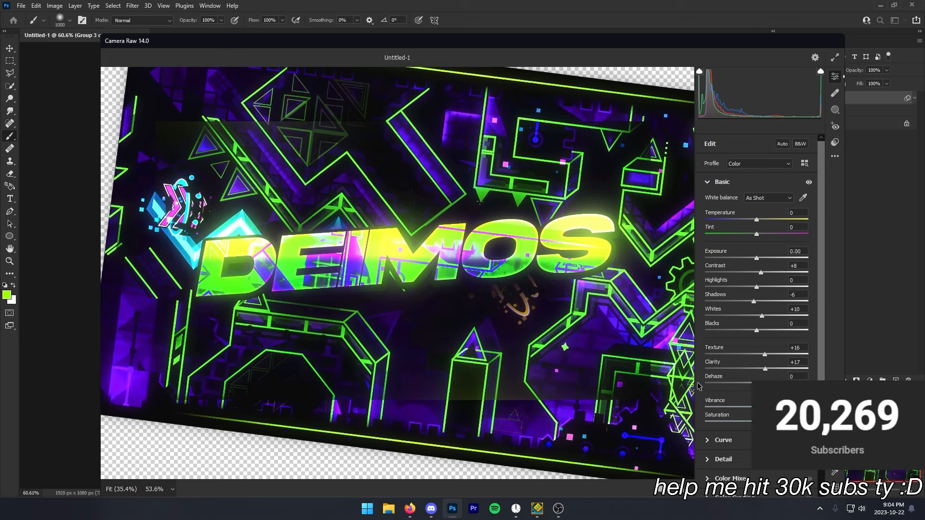
Set the Camera Raw detail sharpening to 38.
scroll(745, 448, down, 3)
click(745, 354)
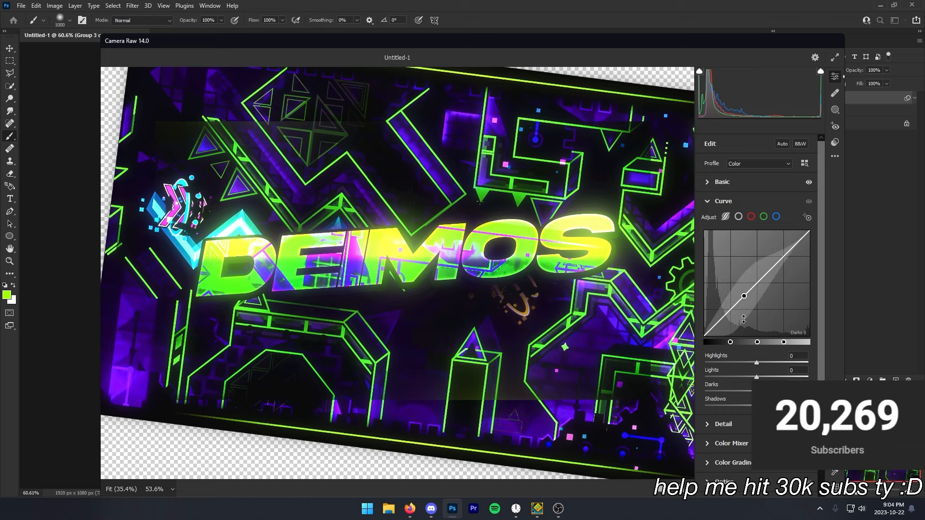
click(736, 202)
click(728, 221)
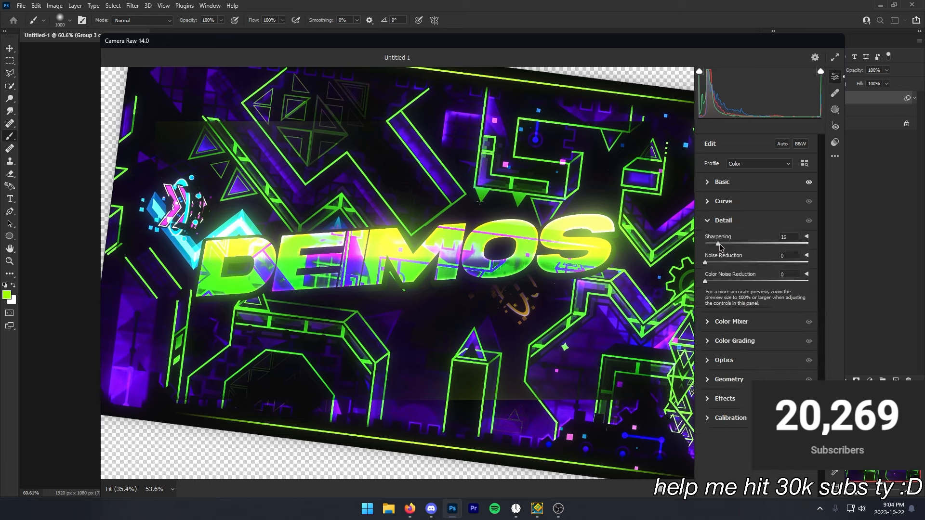
scroll(424, 252, up, 3)
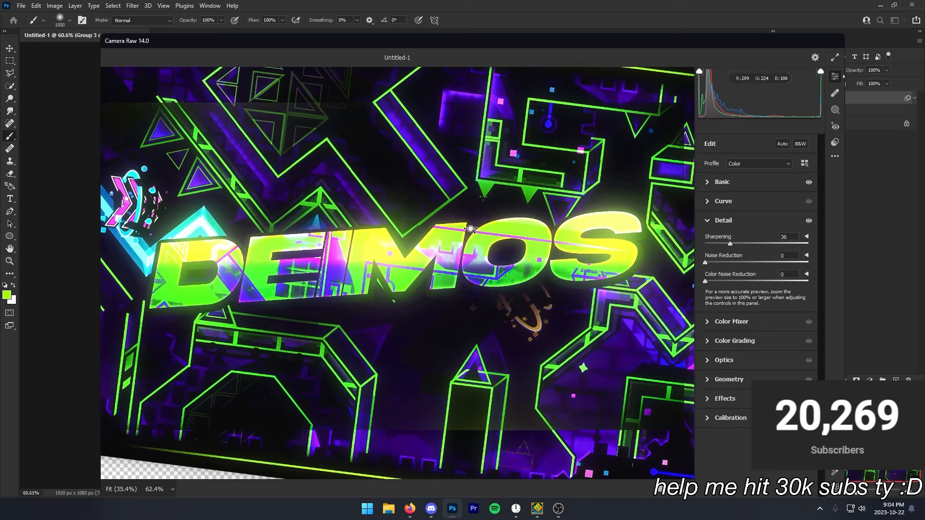
scroll(424, 252, down, 4)
scroll(491, 251, up, 2)
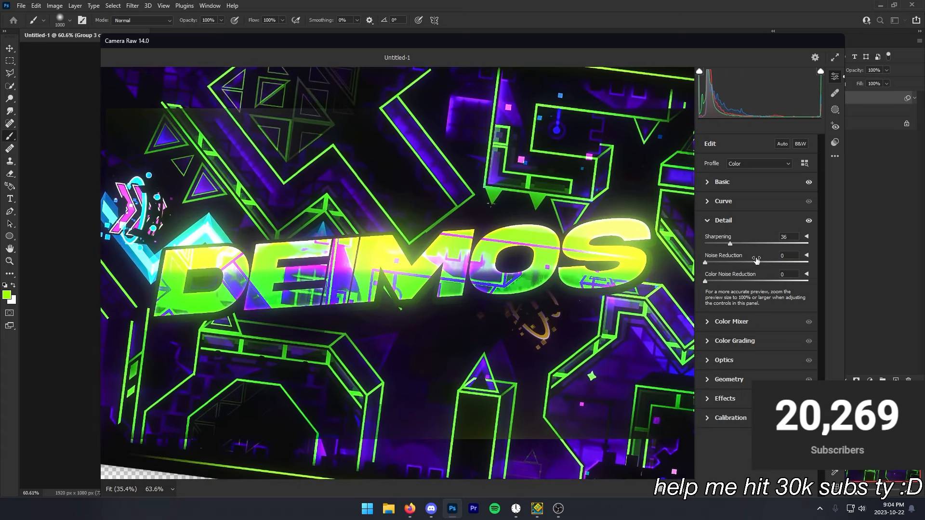
drag(731, 244, 732, 244)
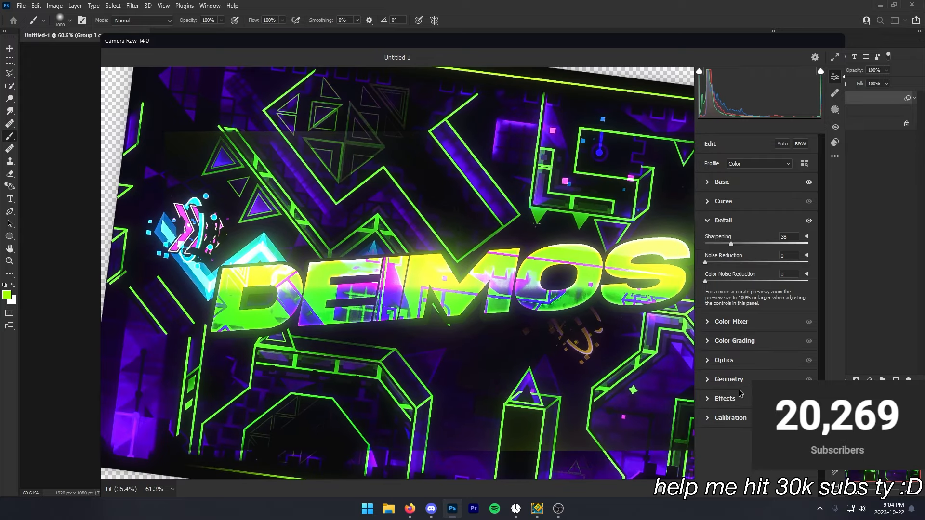
Add film grain of 21 in the Camera Raw effects and inspect the title.
click(740, 396)
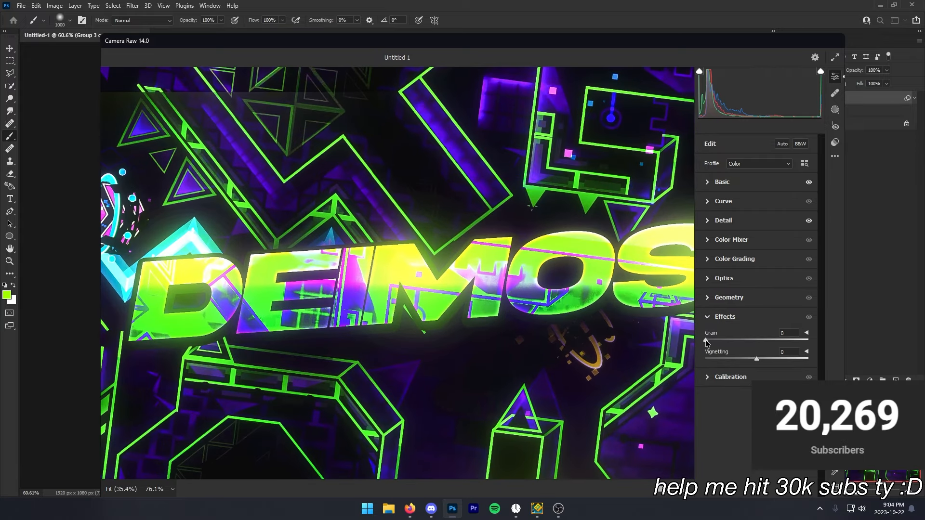
drag(706, 340, 714, 340)
drag(723, 341, 724, 340)
scroll(597, 256, down, 4)
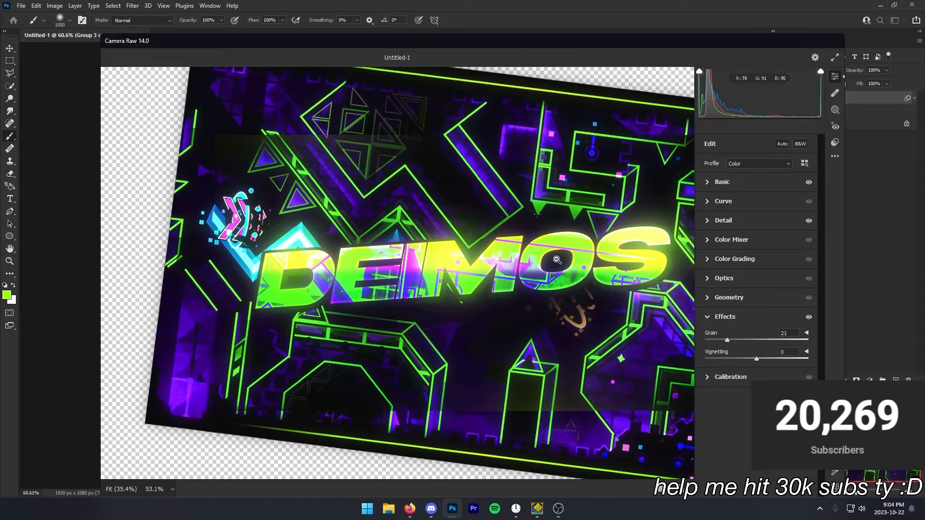
scroll(612, 258, up, 1)
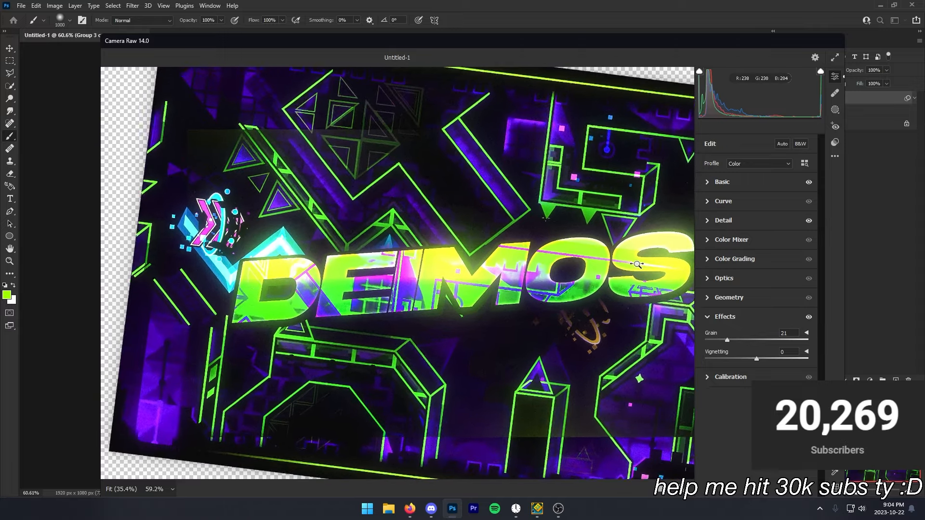
scroll(636, 264, up, 1)
Set the Camera Raw optics distortion to -23.
click(724, 278)
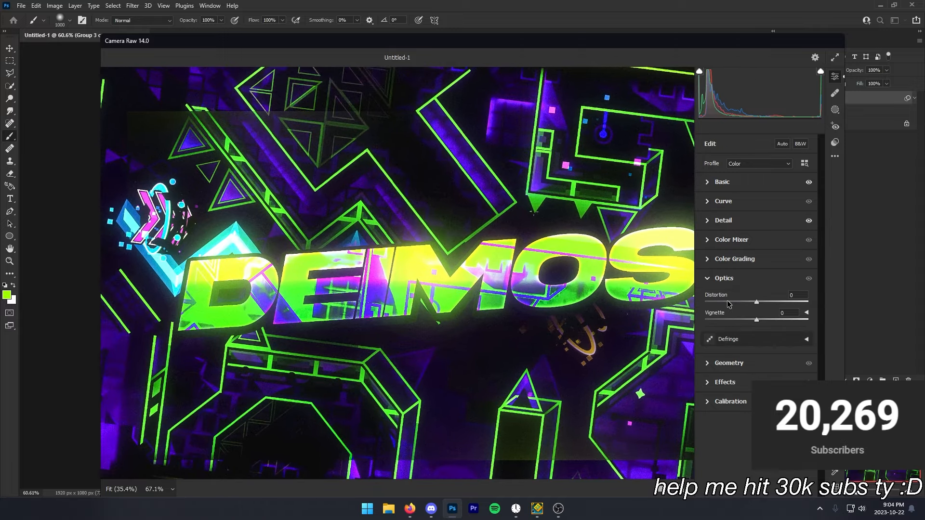
drag(756, 302, 743, 302)
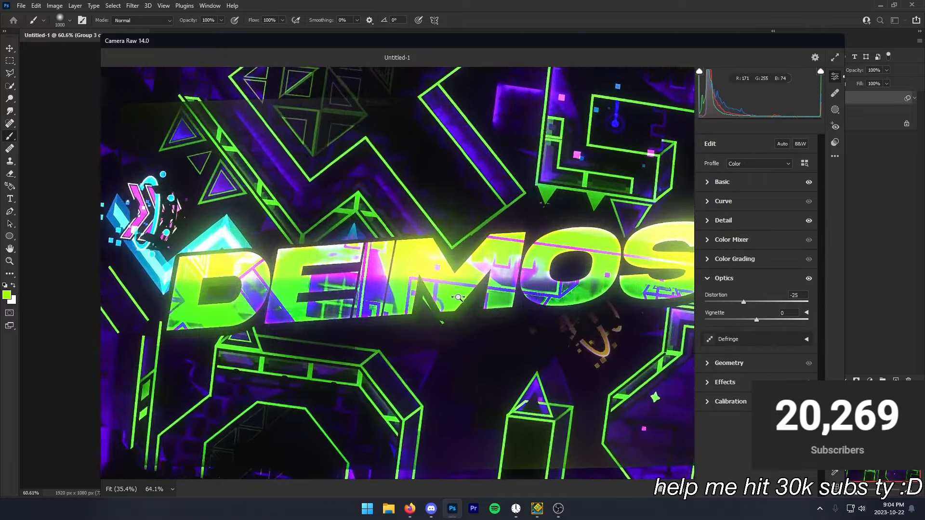
scroll(505, 280, down, 2)
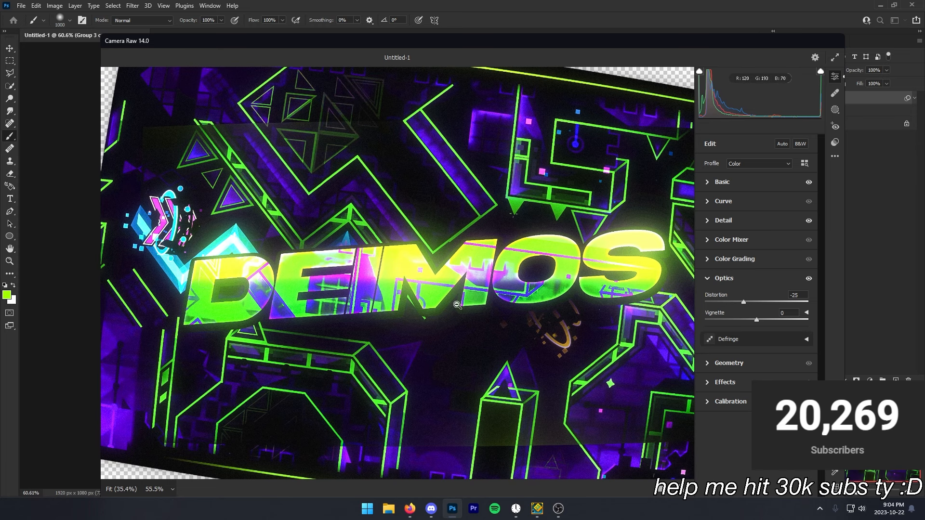
drag(743, 302, 745, 302)
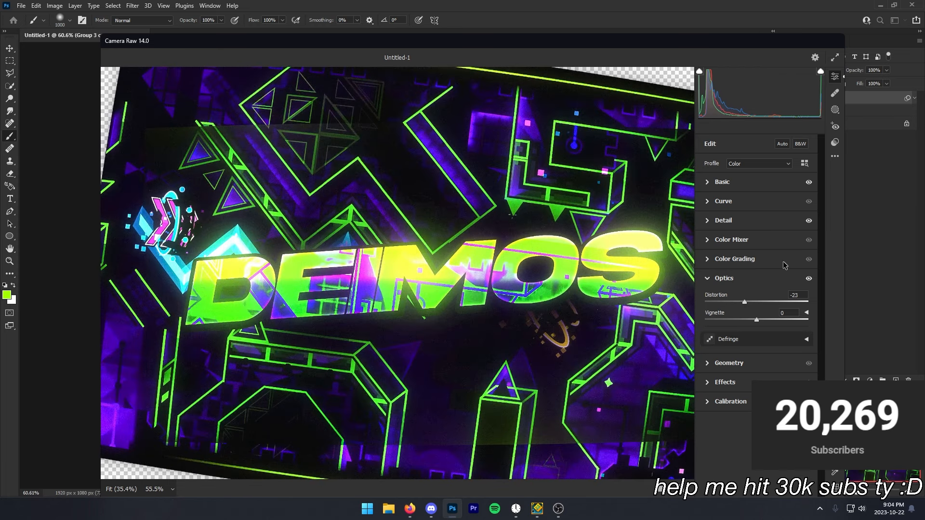
Apply the Camera Raw grading to the smart object and shift the graded artwork slightly downward on the canvas.
drag(757, 42, 755, 14)
click(809, 478)
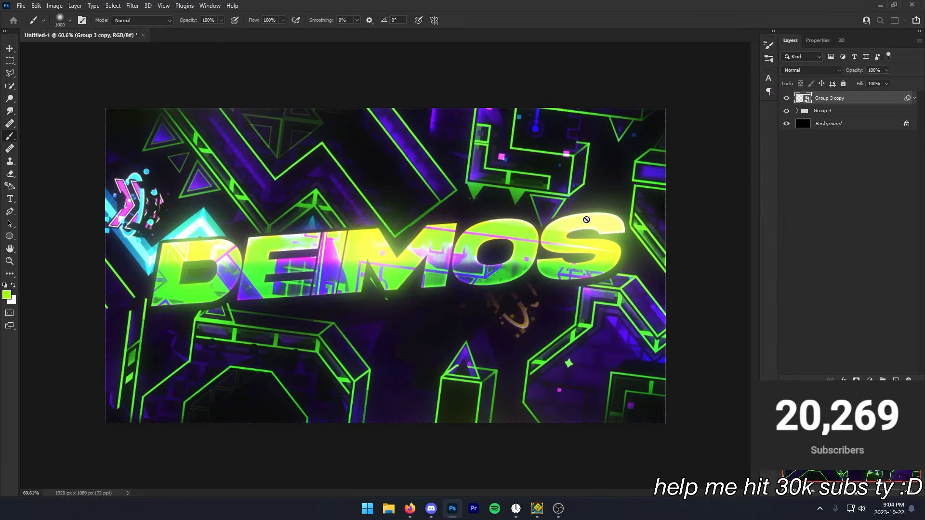
key(v)
scroll(90, 106, down, 10)
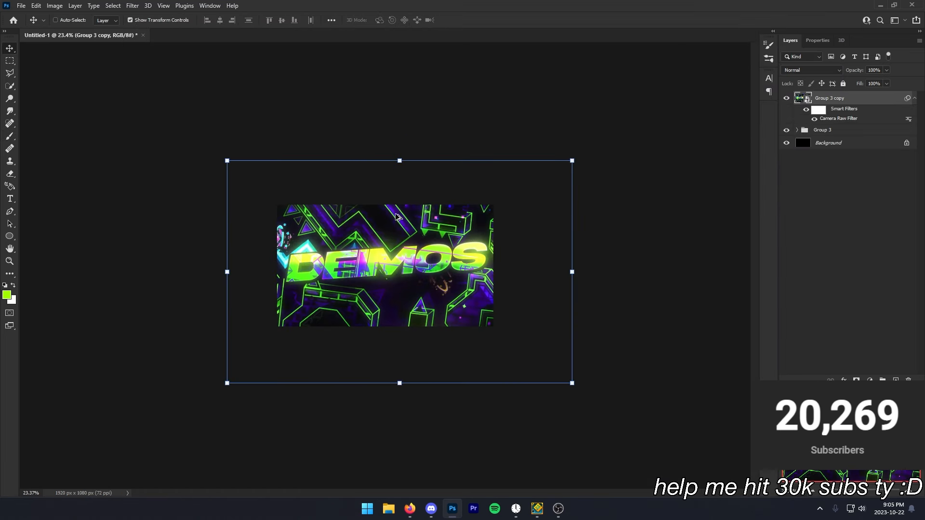
scroll(404, 208, up, 8)
scroll(406, 139, down, 1)
drag(415, 62, 417, 81)
click(464, 22)
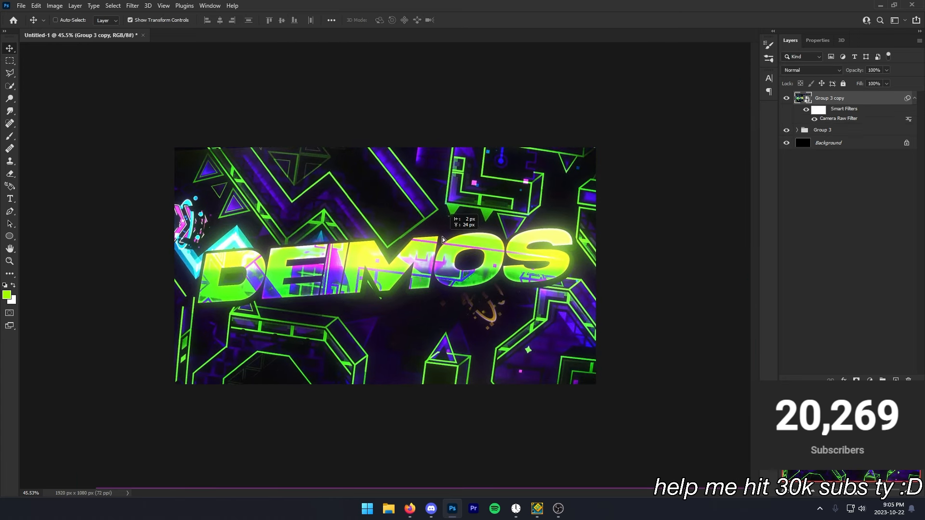
Examine the graded thumbnail at large and small sizes to judge the title's readability and overall composition.
scroll(421, 287, up, 2)
scroll(422, 286, down, 12)
scroll(423, 285, up, 14)
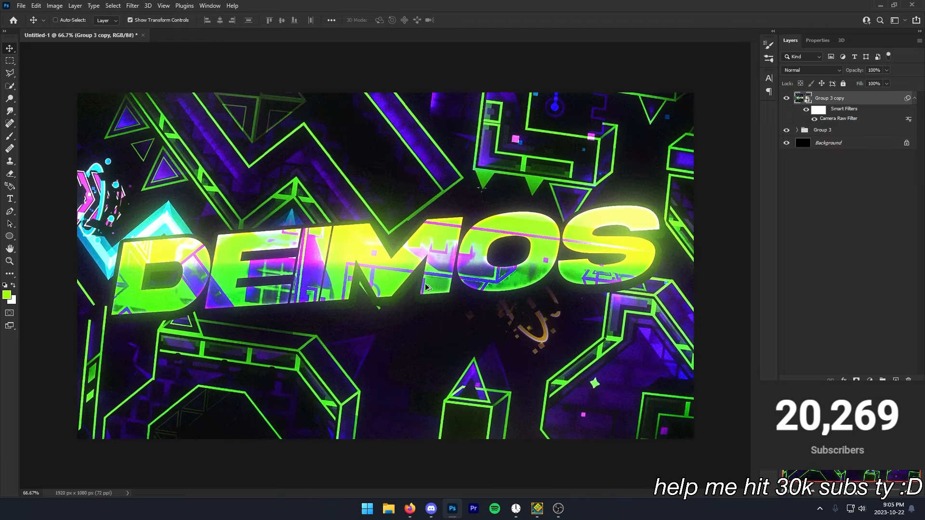
scroll(426, 284, down, 1)
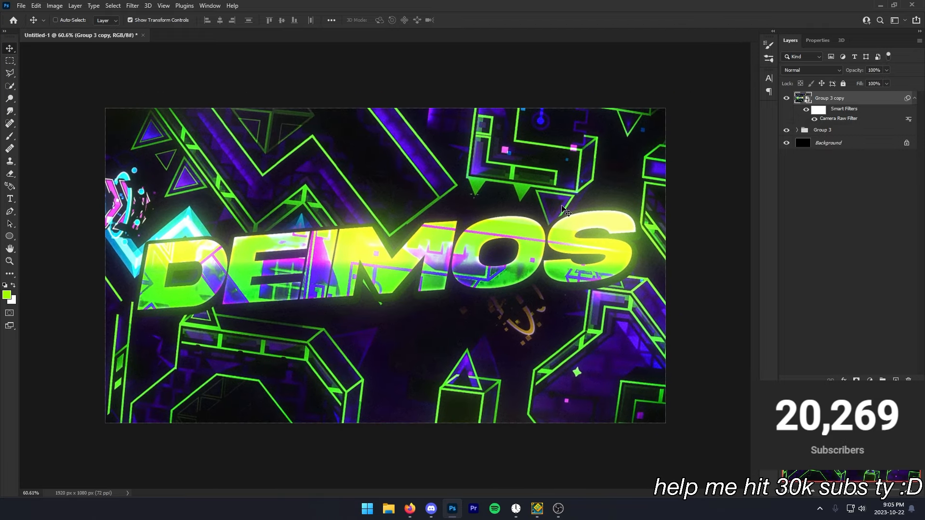
scroll(436, 302, down, 1)
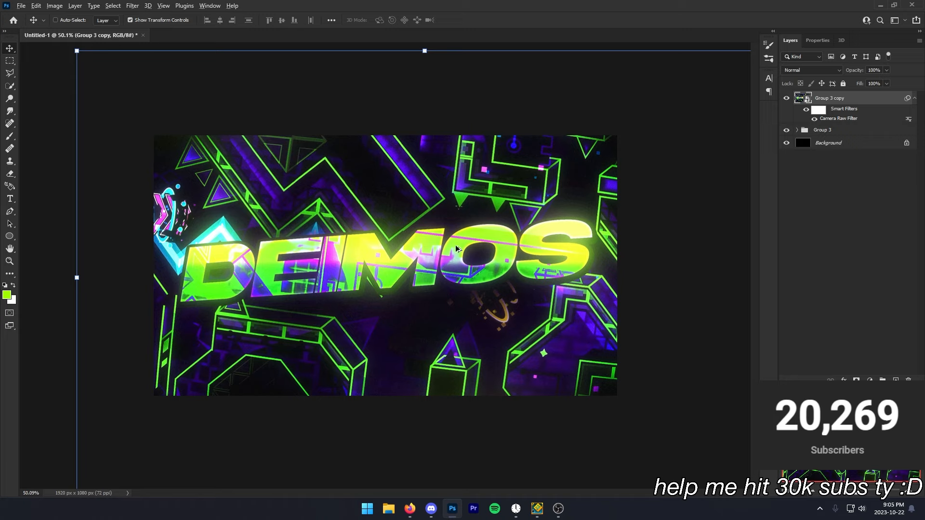
scroll(430, 263, down, 4)
scroll(397, 282, up, 4)
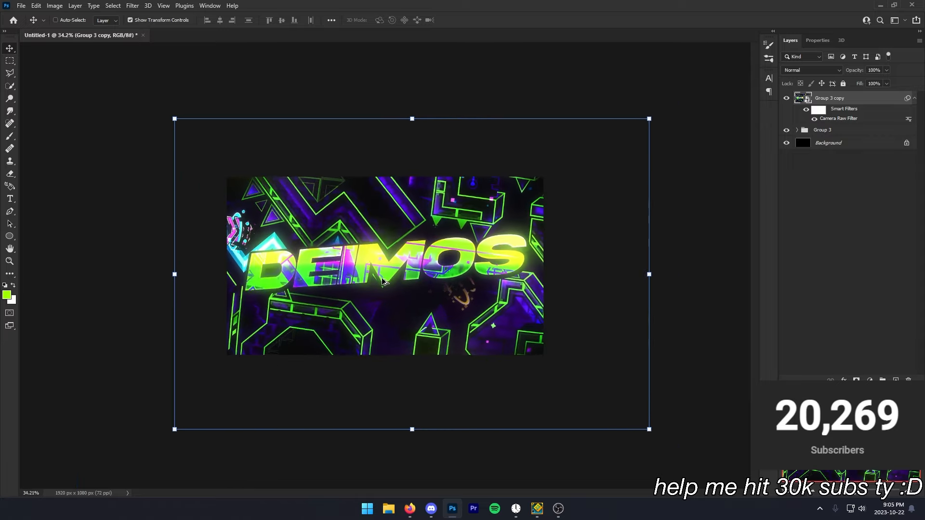
scroll(397, 282, down, 3)
scroll(393, 289, up, 4)
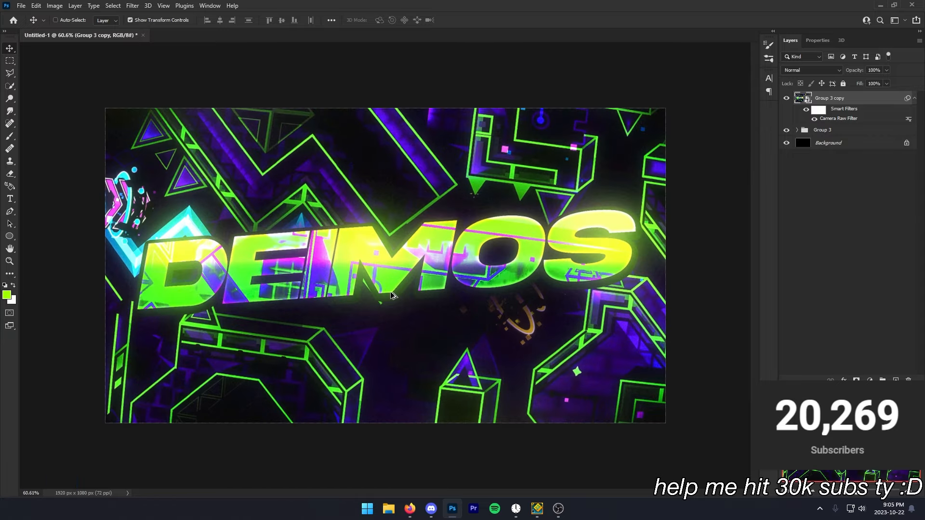
scroll(393, 295, down, 5)
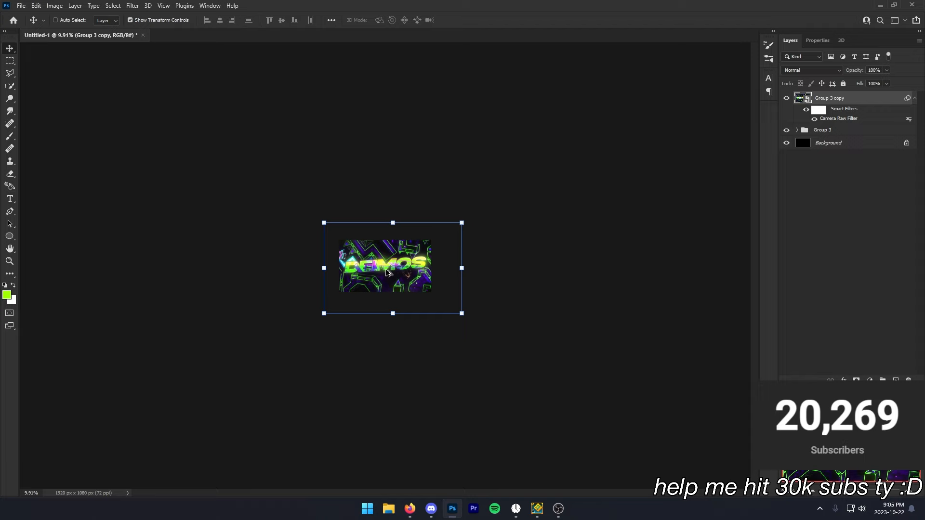
scroll(399, 262, up, 5)
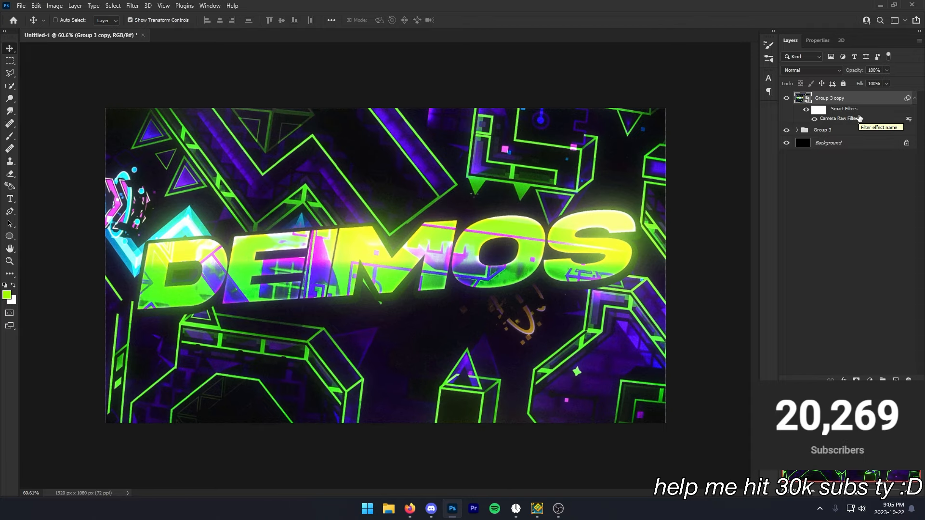
Duplicate the graded Group 3 copy smart object and rasterize the duplicate.
key(ctrl+j)
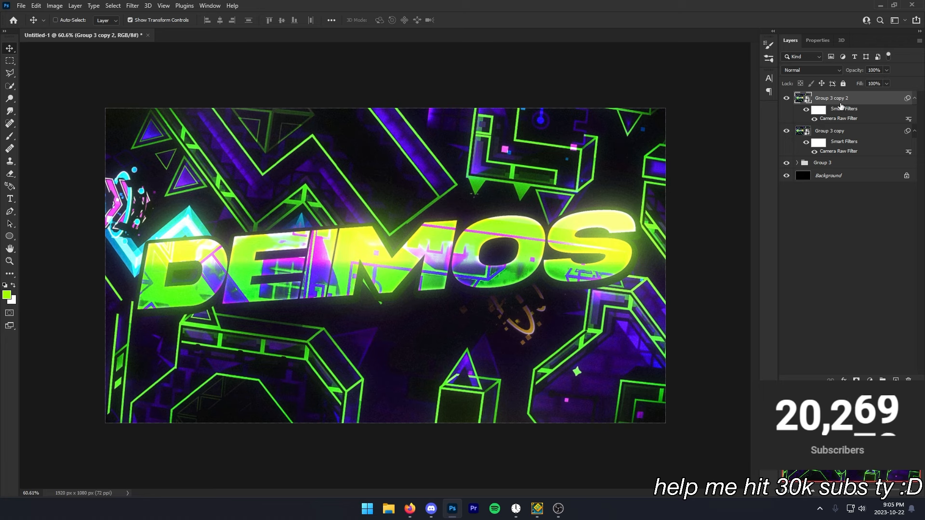
right_click(839, 98)
click(743, 258)
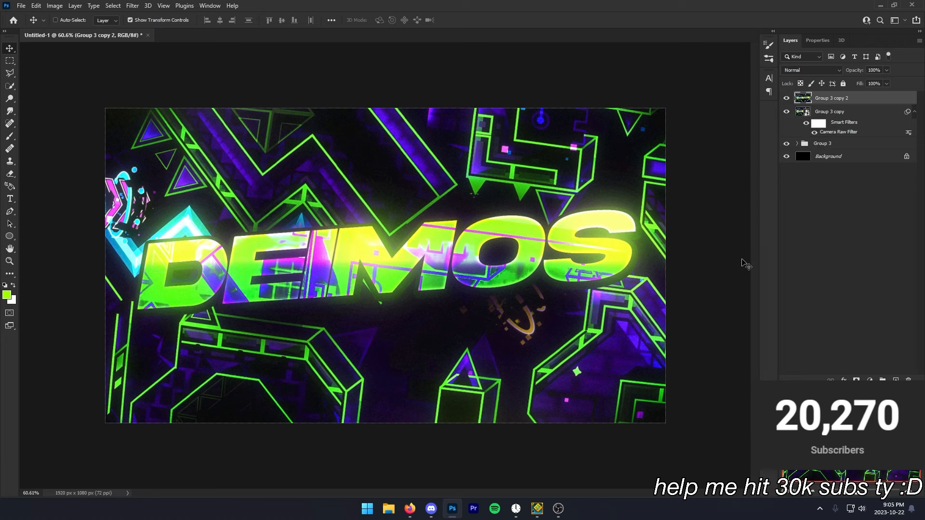
Darken the outer background of the rasterized layer with the Burn tool at size 500, Midtones range and 100% exposure.
click(11, 100)
click(48, 99)
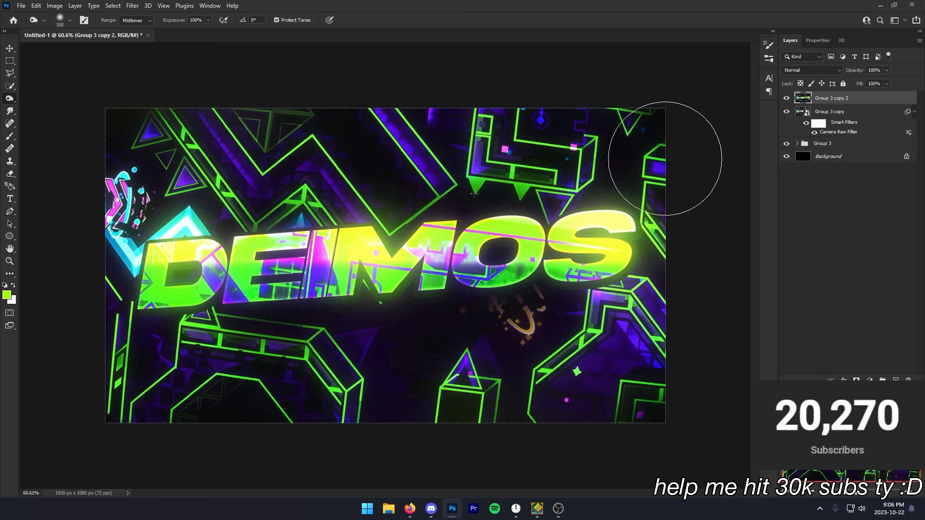
scroll(511, 419, down, 8)
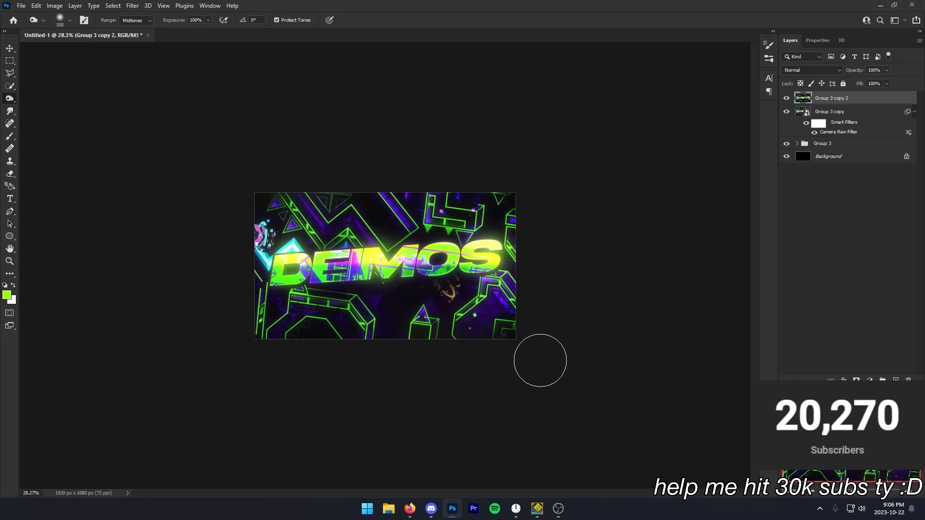
scroll(540, 361, up, 8)
scroll(482, 261, up, 1)
Brighten the title and bright accents with the Dodge tool at size 300, Highlights range and 86% exposure.
right_click(10, 98)
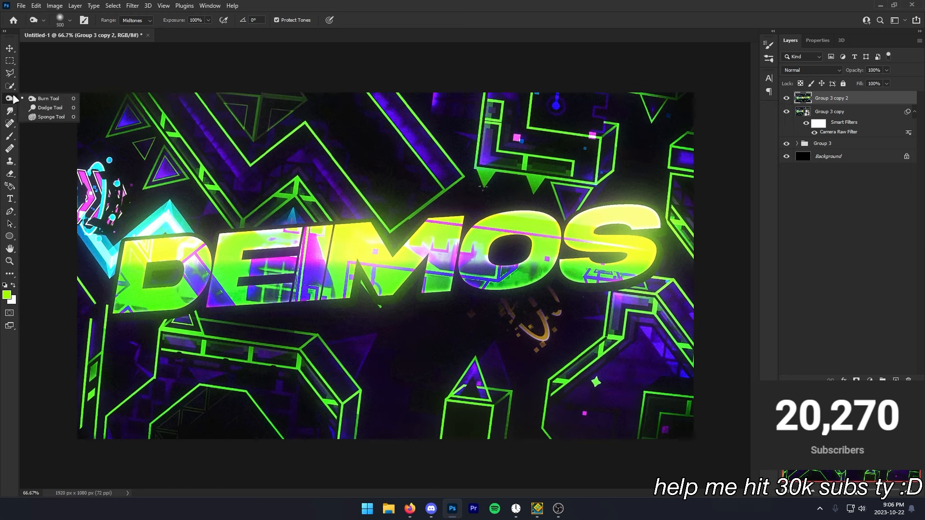
click(41, 98)
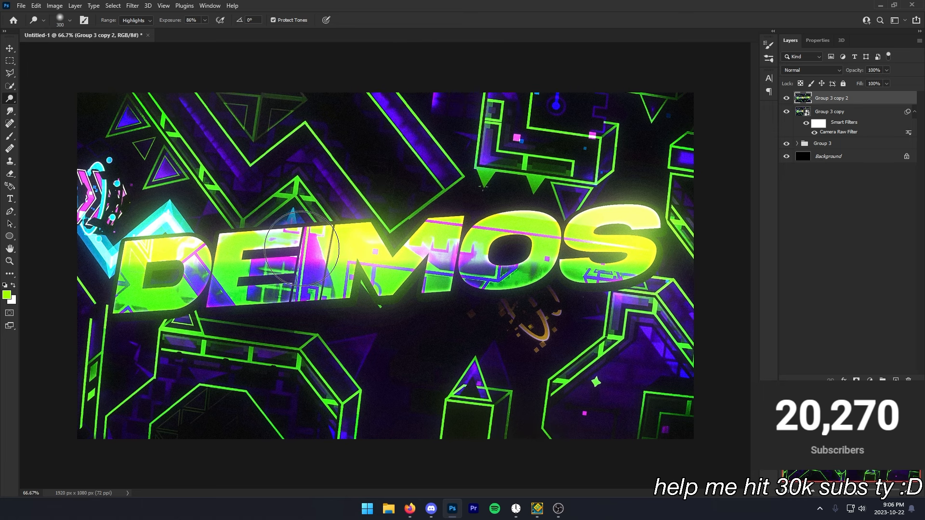
scroll(380, 265, down, 5)
scroll(437, 264, up, 8)
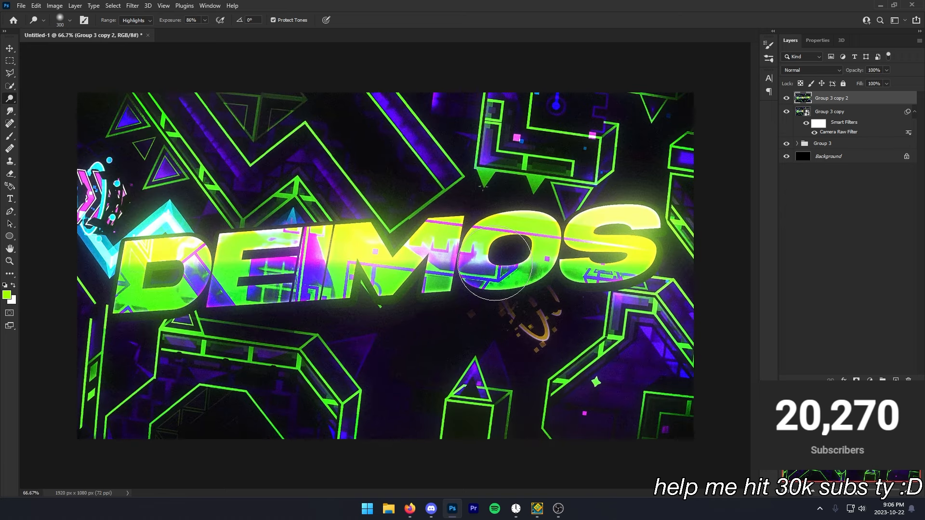
scroll(477, 256, down, 9)
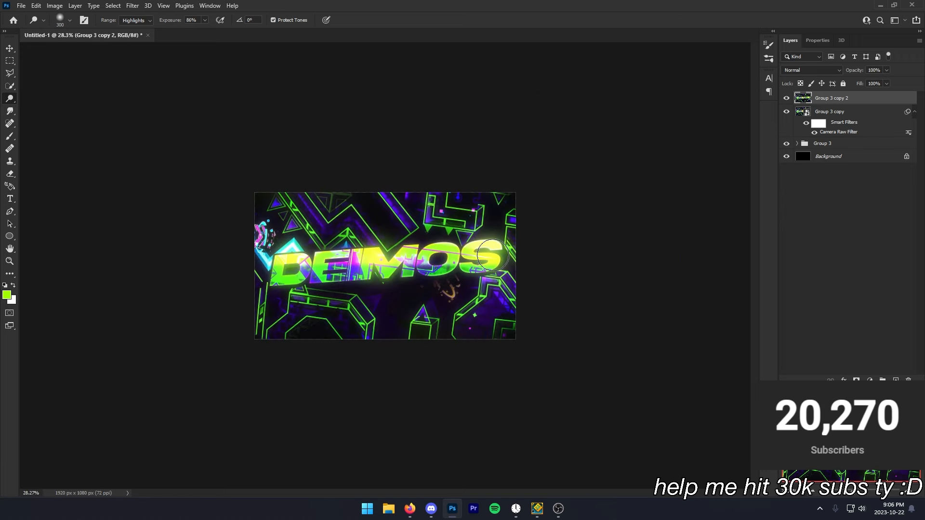
scroll(492, 255, up, 6)
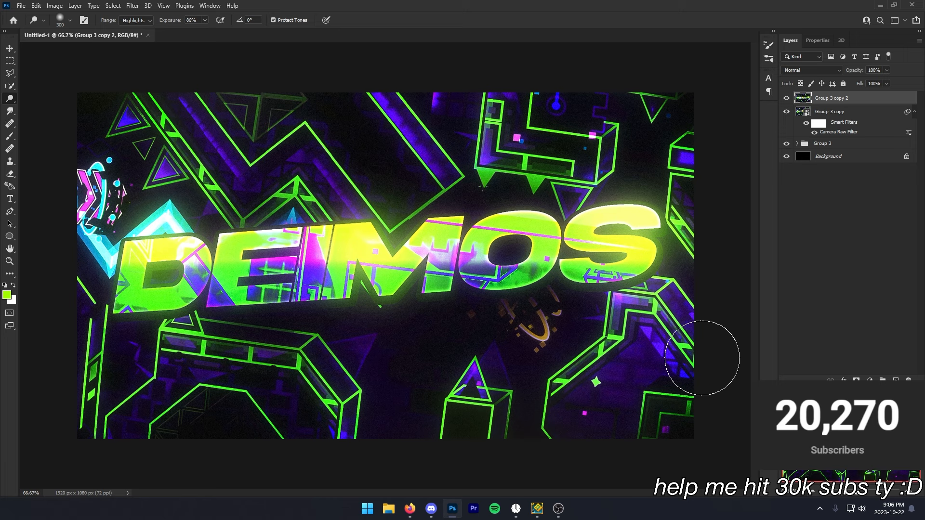
scroll(520, 346, down, 1)
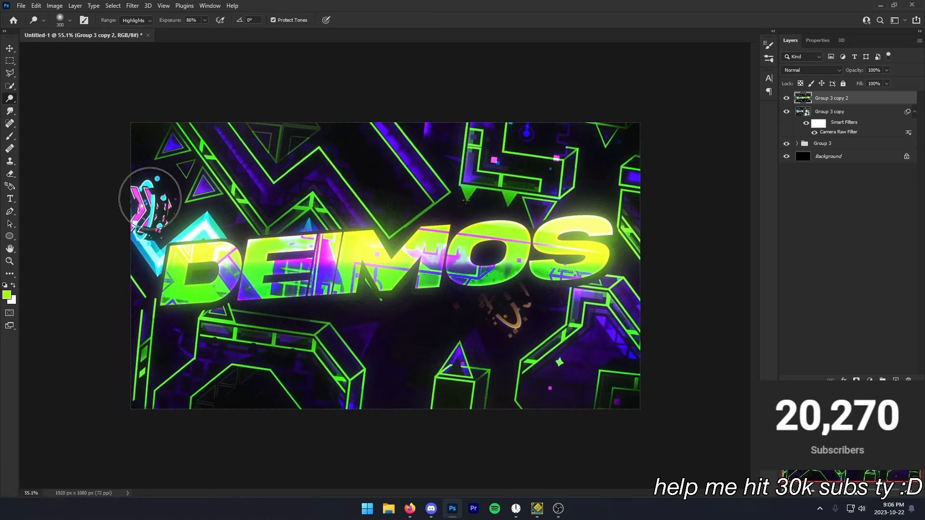
scroll(150, 199, down, 3)
scroll(455, 290, up, 5)
Duplicate the dodged and burned layer and set the Smudge tool to size 700 and 37% strength.
key(ctrl+j)
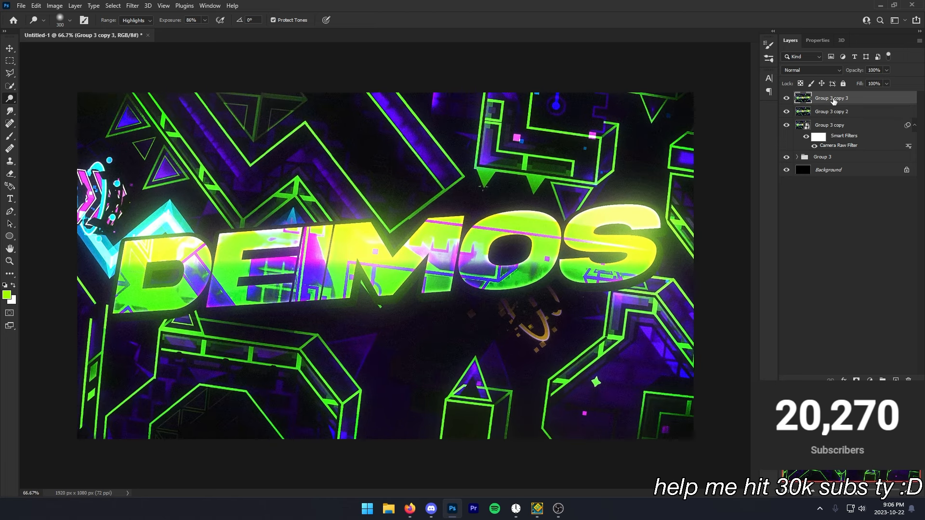
click(11, 113)
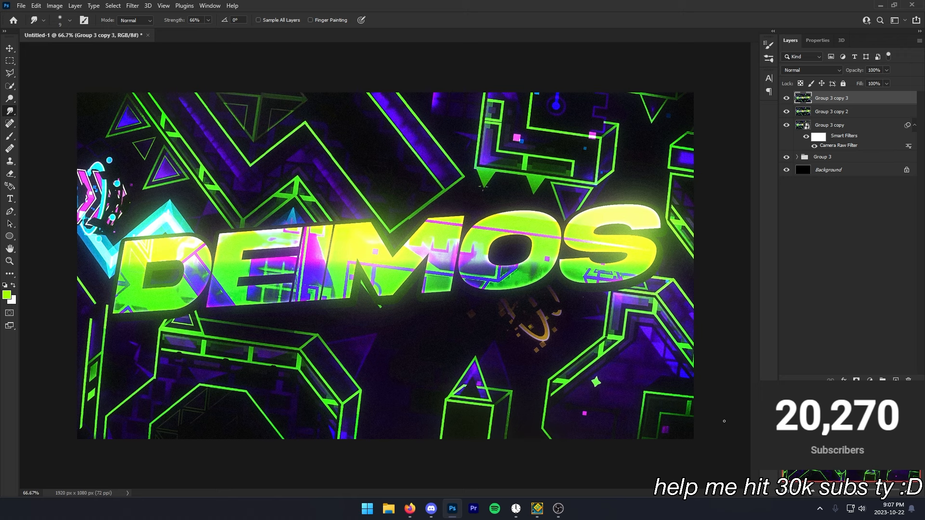
key(bracketright)
key(bracketright)
key(bracketright)
key(bracketright)
key(bracketright)
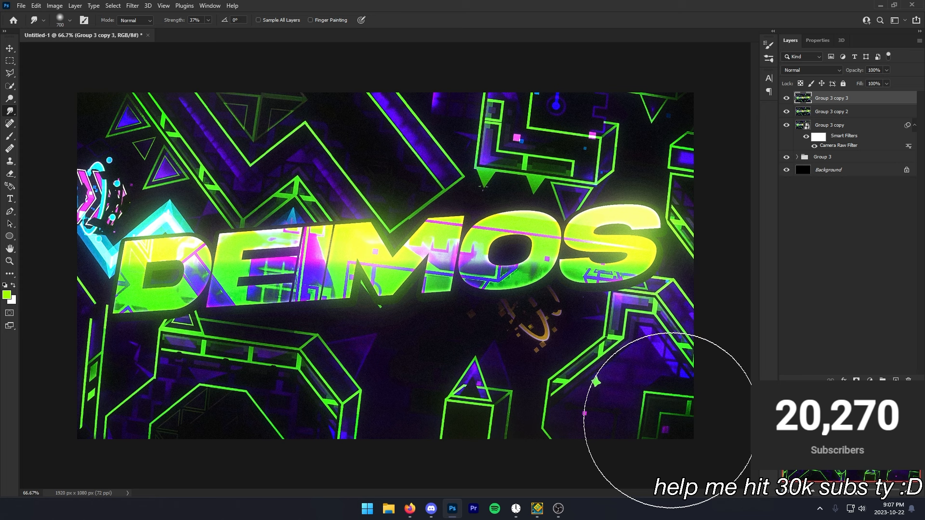
Smudge the corners and outer edges of the background to soften them around the title.
drag(671, 400, 668, 424)
key(ctrl+z)
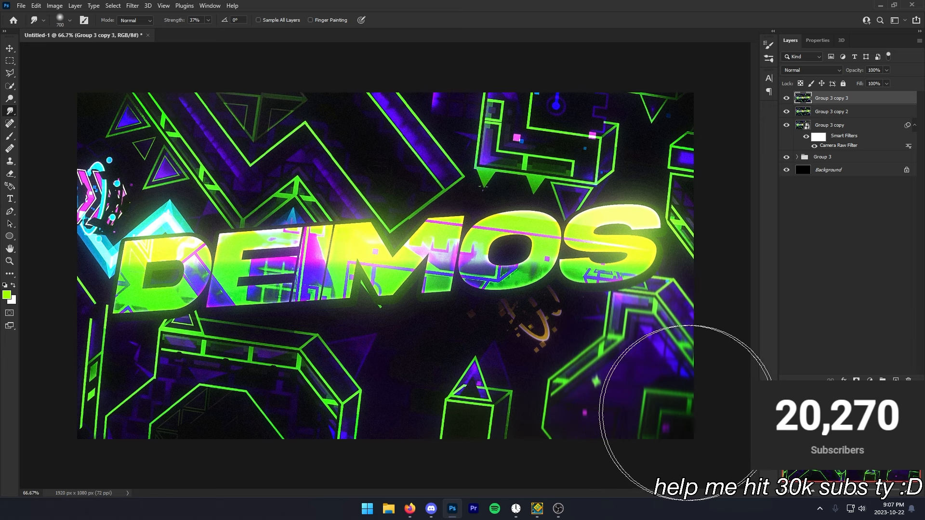
scroll(706, 331, down, 2)
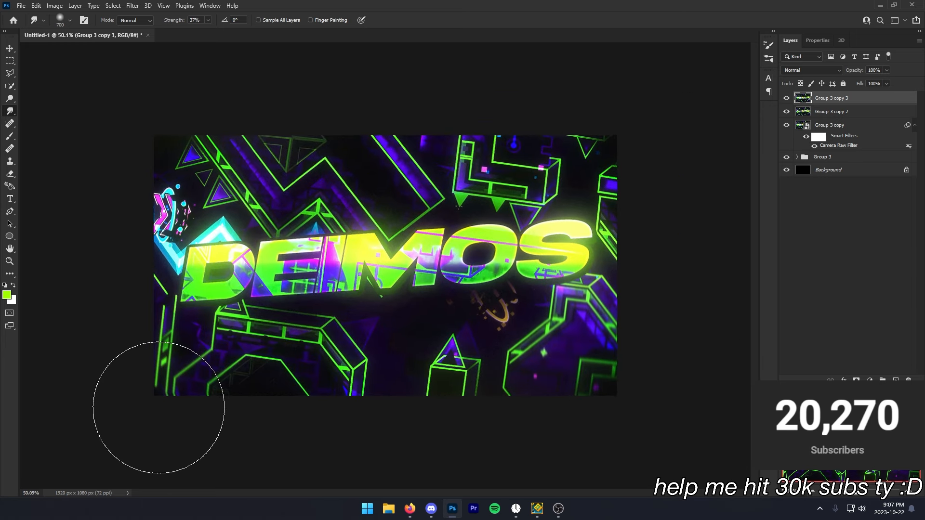
scroll(549, 289, up, 1)
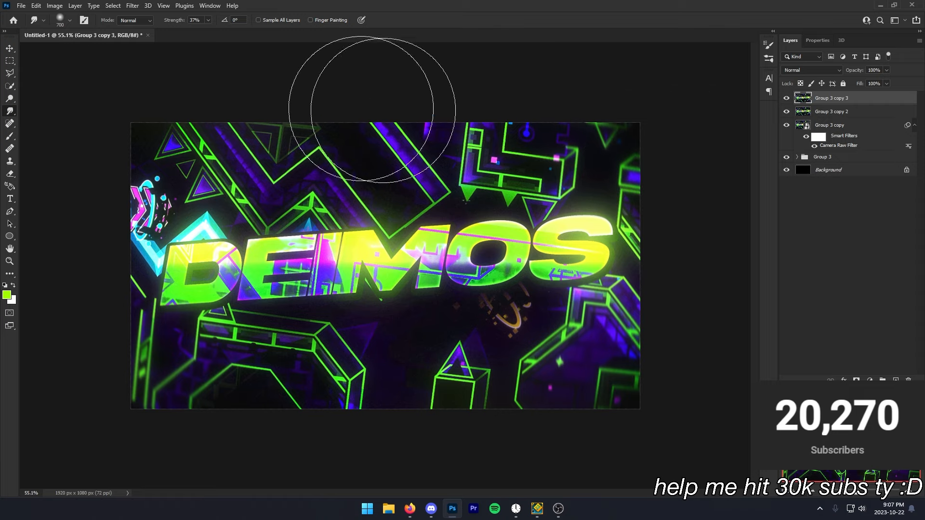
scroll(495, 427, down, 1)
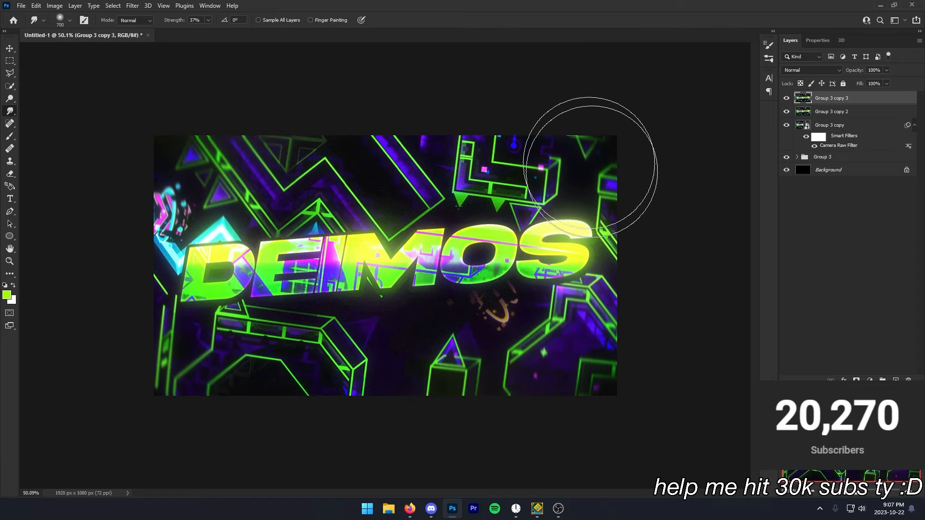
scroll(568, 192, down, 1)
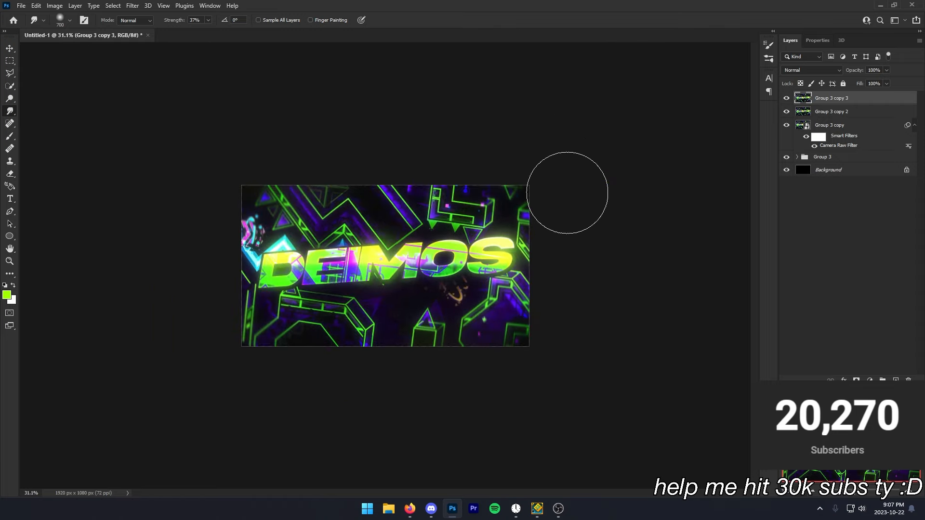
scroll(613, 392, up, 1)
scroll(439, 199, up, 1)
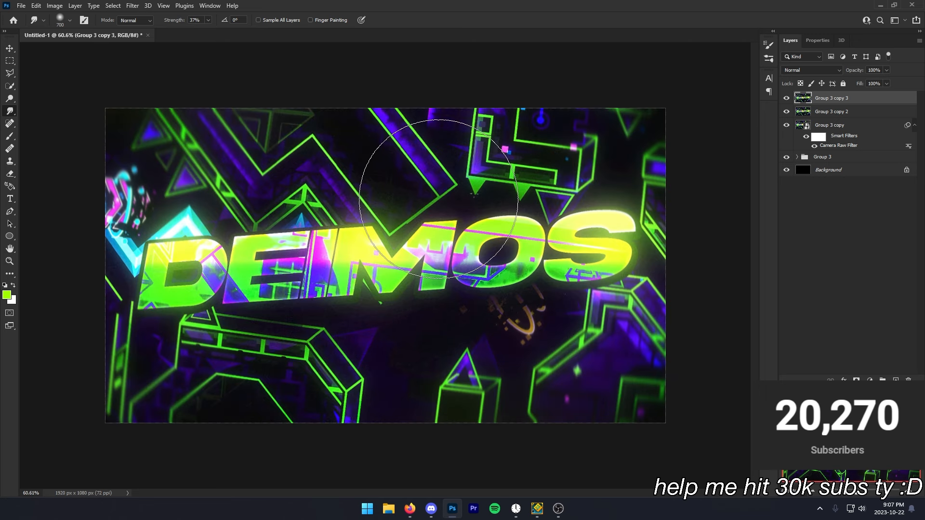
Add a Posterize adjustment layer above all layers with its levels set to 26 and check the result.
click(870, 380)
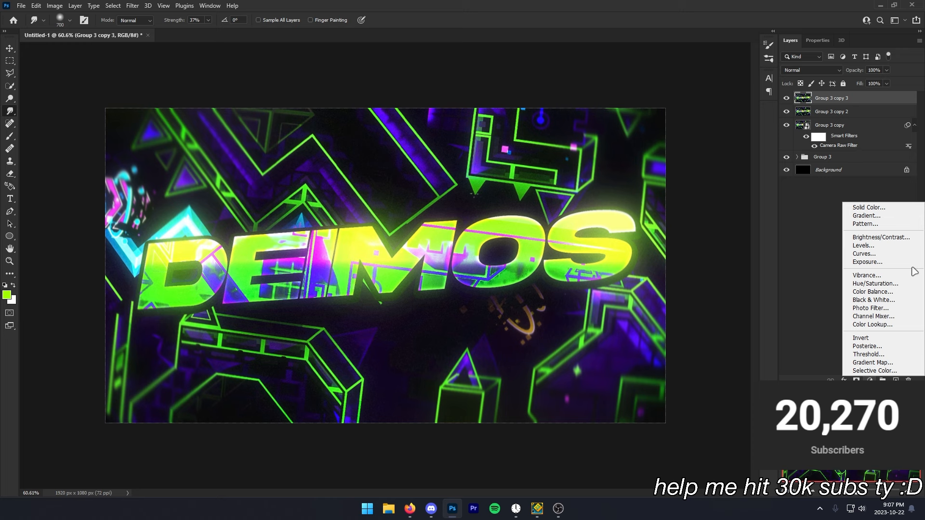
click(867, 346)
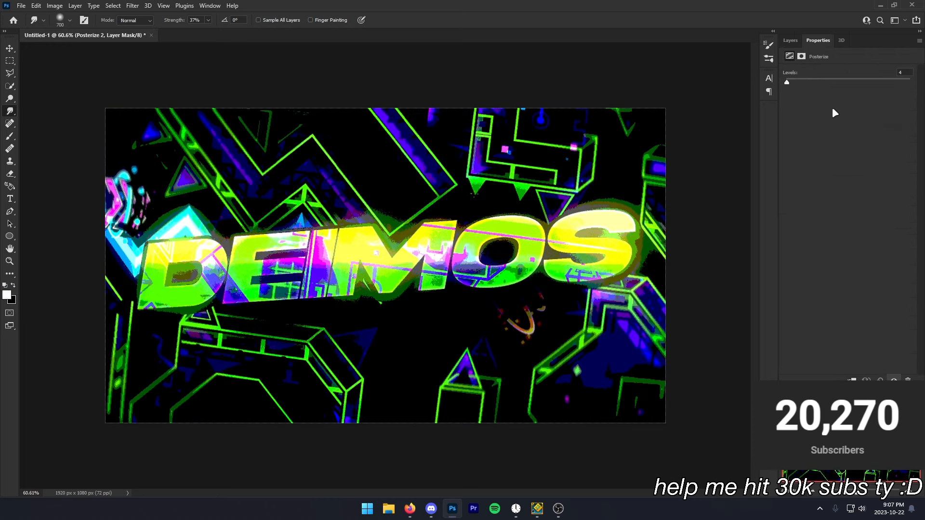
mouse_move(788, 85)
mouse_down()
mouse_move(851, 75)
mouse_move(785, 77)
mouse_move(797, 83)
mouse_up()
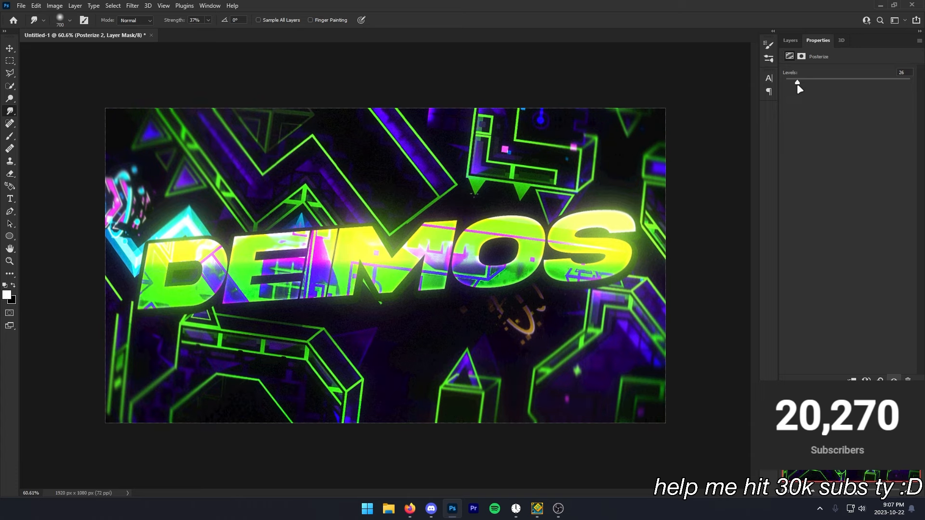
scroll(552, 215, down, 1)
scroll(552, 215, down, 15)
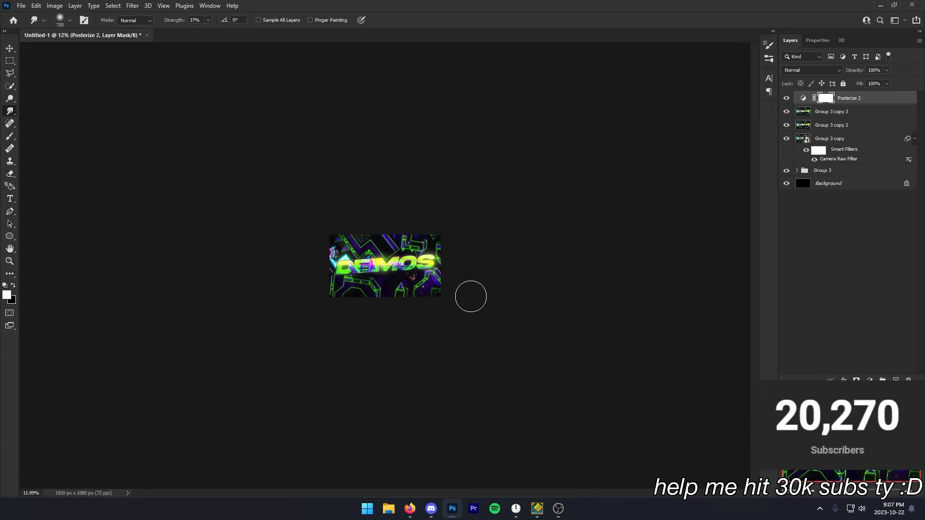
scroll(468, 303, up, 14)
scroll(463, 309, up, 4)
Select every layer from Group 3 up to Posterize 2 and switch to the Move tool.
click(825, 170)
shift+click(836, 100)
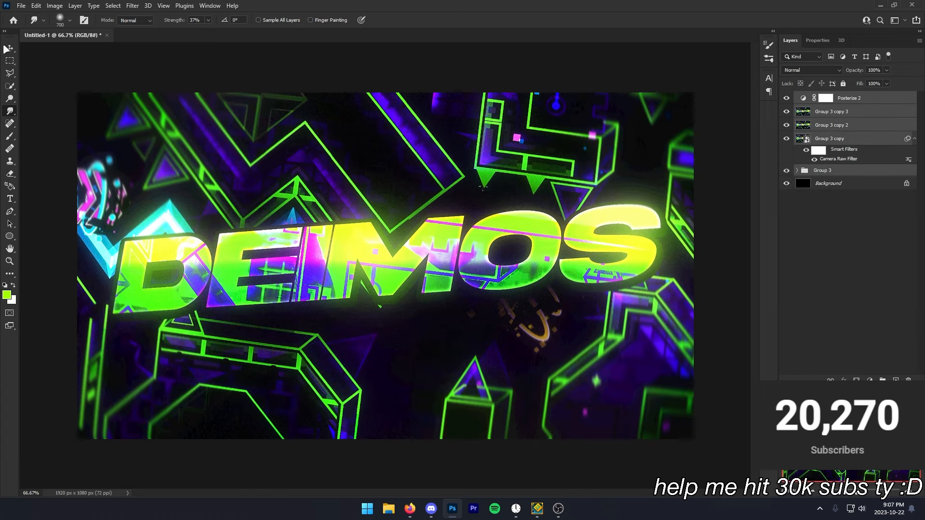
key(v)
scroll(604, 189, down, 1)
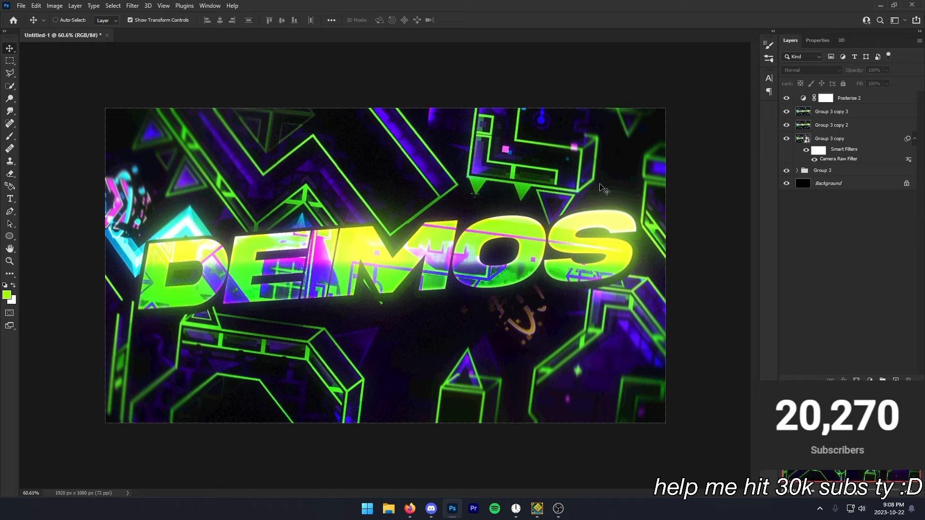